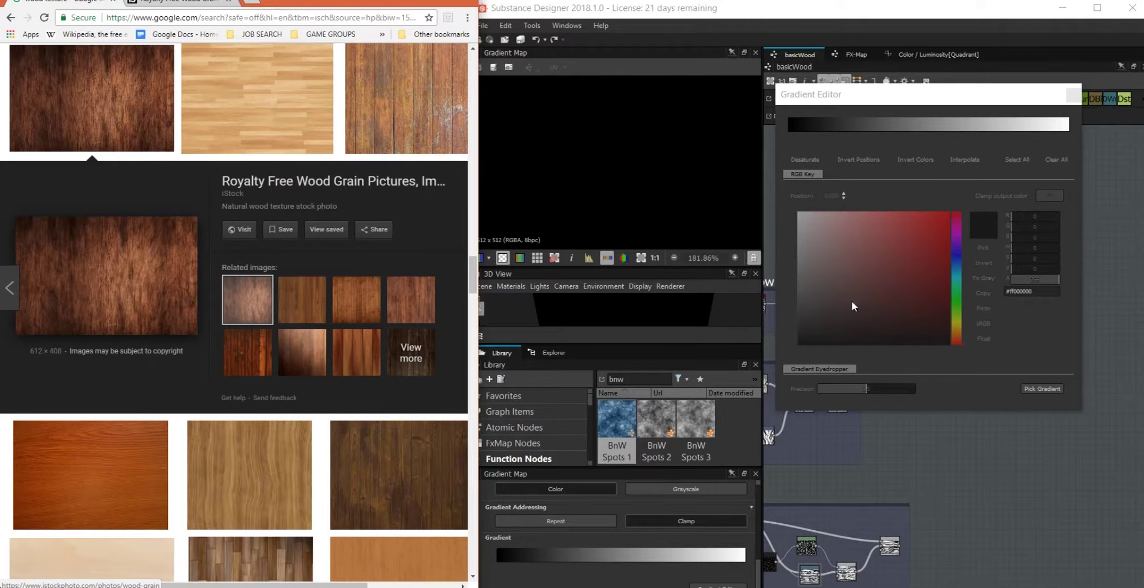
- Sample wood colours from the reference photo into the first Gradient Map, re-picking a darker diagonal sample
{"action": "left_click", "coordinate": [885, 98]}
{"action": "left_click", "coordinate": [1043, 390]}
{"action": "left_click_drag", "start_coordinate": [84, 282], "coordinate": [126, 294]}
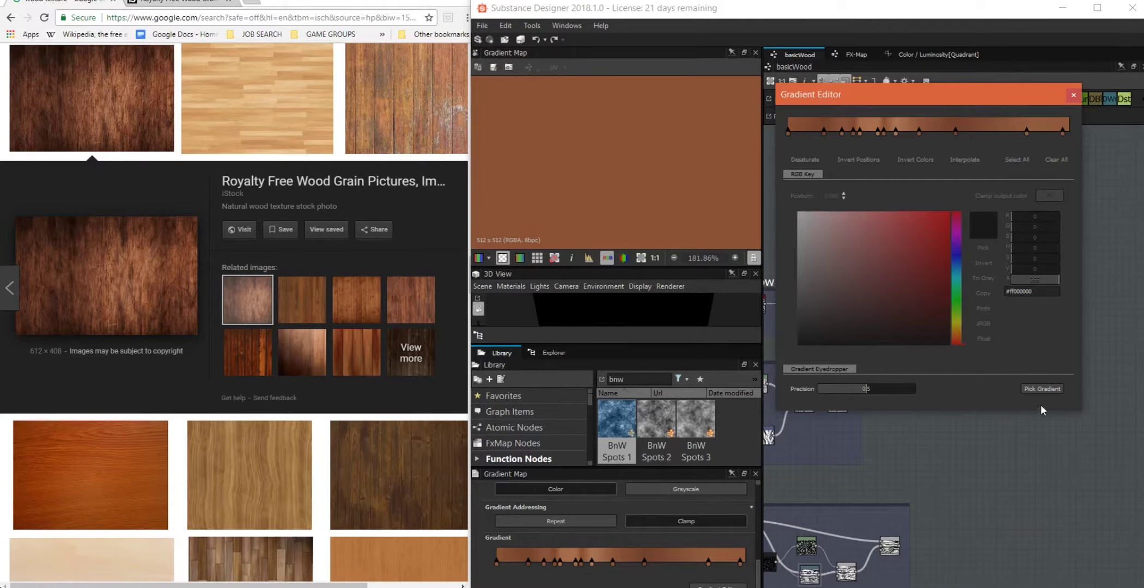
{"action": "left_click", "coordinate": [1072, 97]}
{"action": "key", "text": "ctrl+z"}
{"action": "left_click", "coordinate": [718, 587]}
{"action": "left_click", "coordinate": [1044, 390]}
{"action": "left_click_drag", "start_coordinate": [53, 299], "coordinate": [58, 323]}
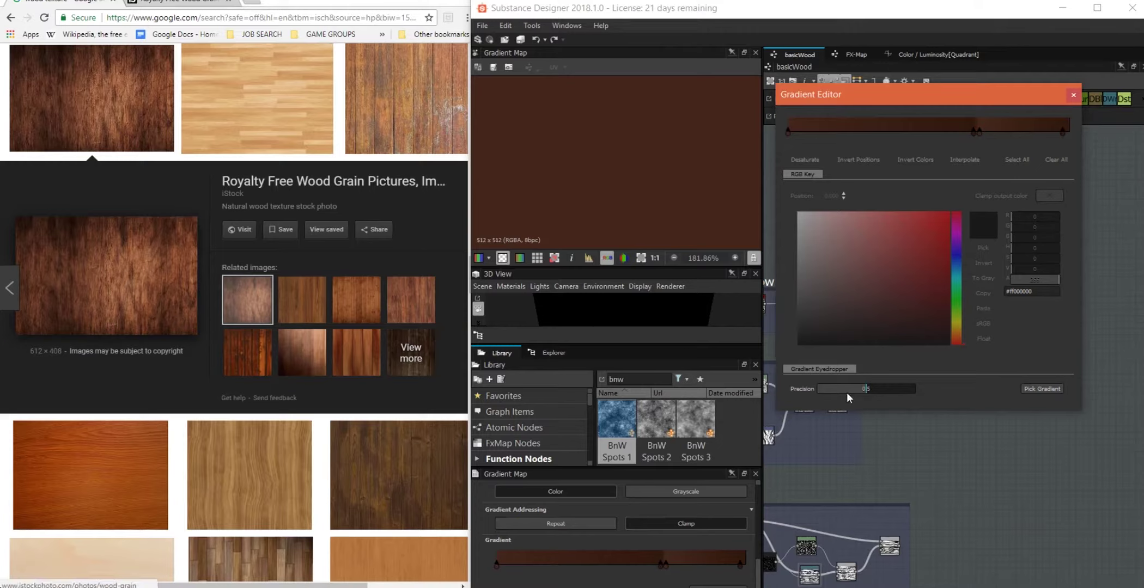
{"action": "left_click", "coordinate": [1043, 390]}
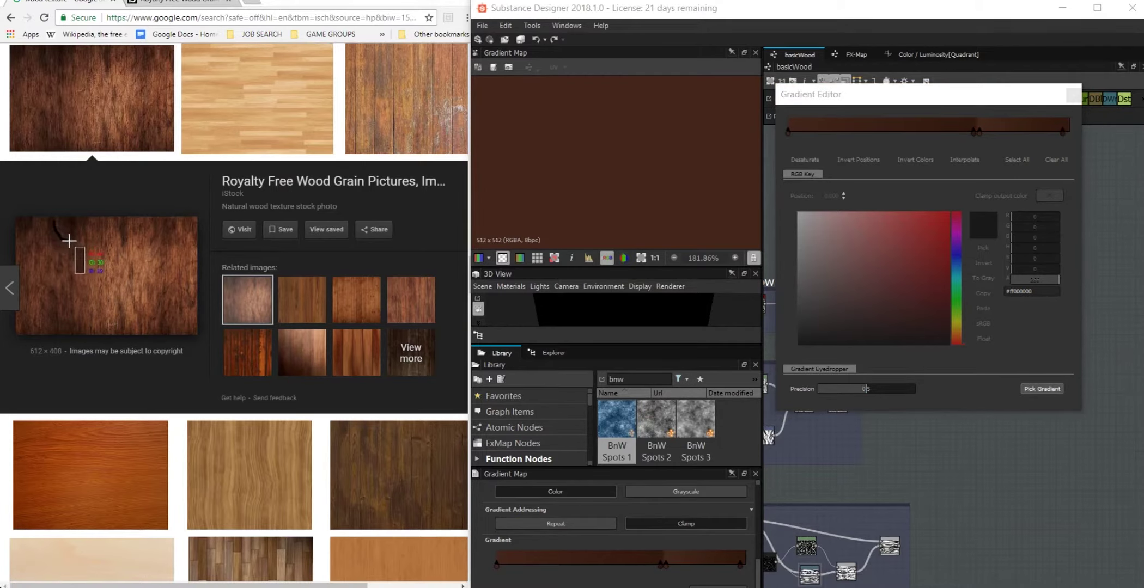
{"action": "left_click_drag", "start_coordinate": [71, 248], "coordinate": [196, 332]}
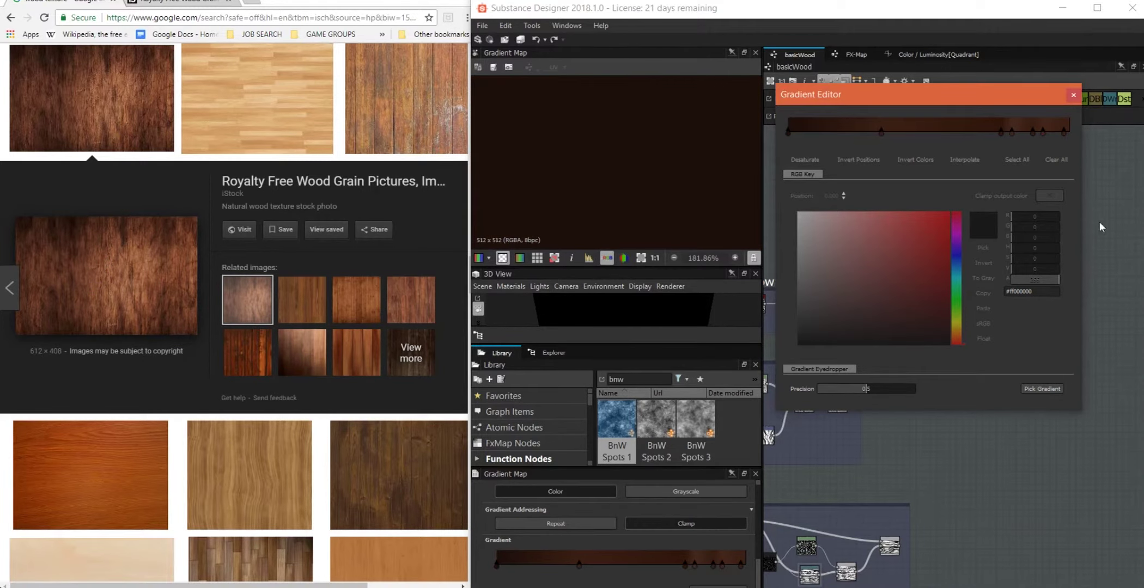
{"action": "left_click", "coordinate": [1073, 95]}
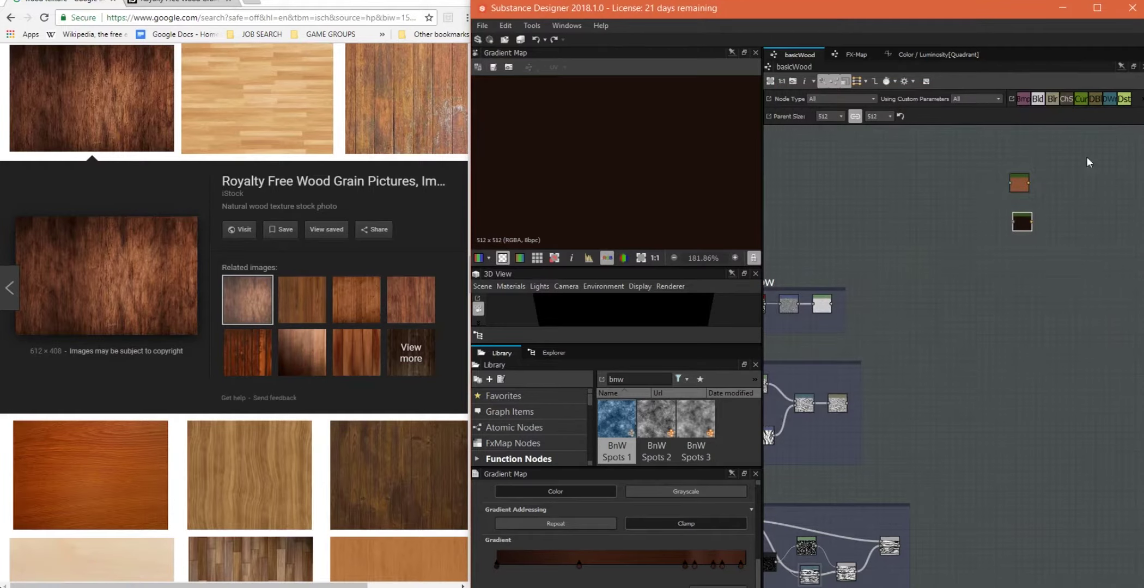
- Sample a darker brown gradient from the wood photo into the second Gradient Map node
{"action": "middle_click_drag", "start_coordinate": [1078, 272], "coordinate": [957, 324]}
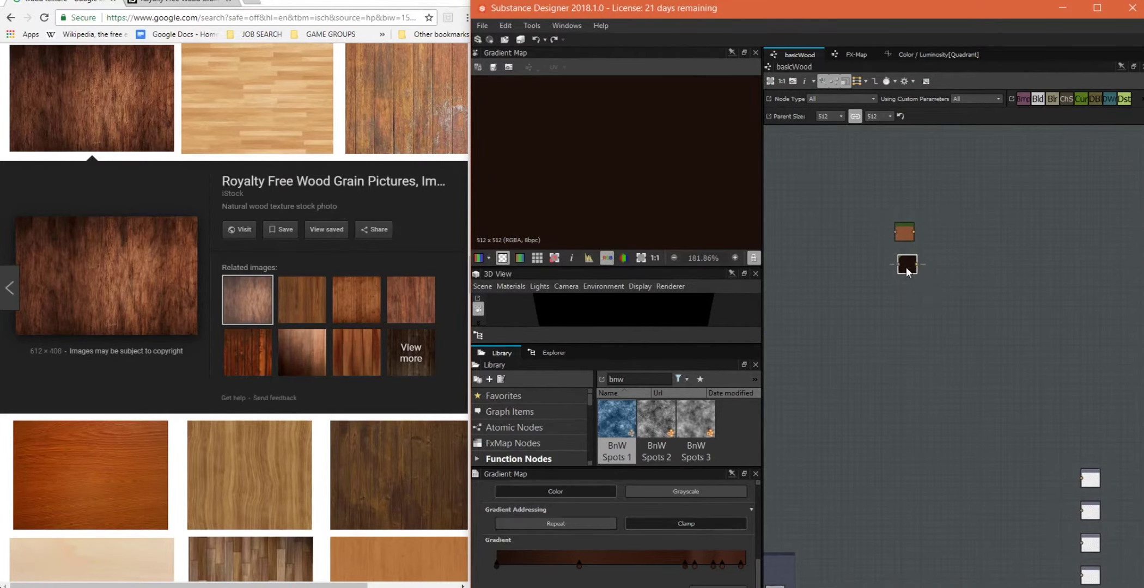
{"action": "left_click_drag", "start_coordinate": [904, 228], "coordinate": [909, 218]}
{"action": "left_click", "coordinate": [909, 266]}
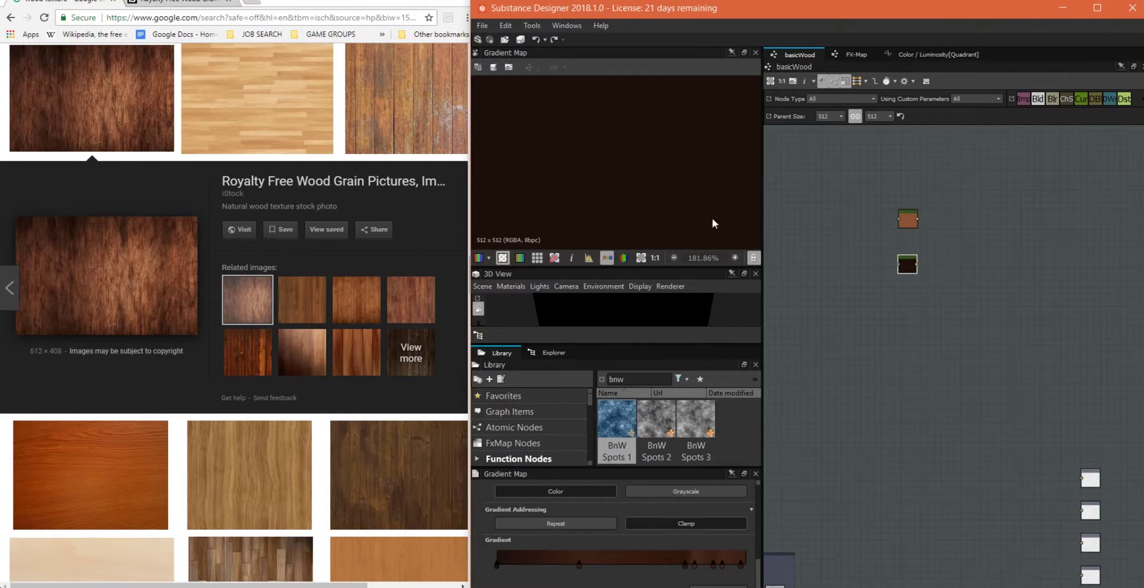
{"action": "left_click_drag", "start_coordinate": [686, 15], "coordinate": [686, 7]}
{"action": "left_click", "coordinate": [728, 584]}
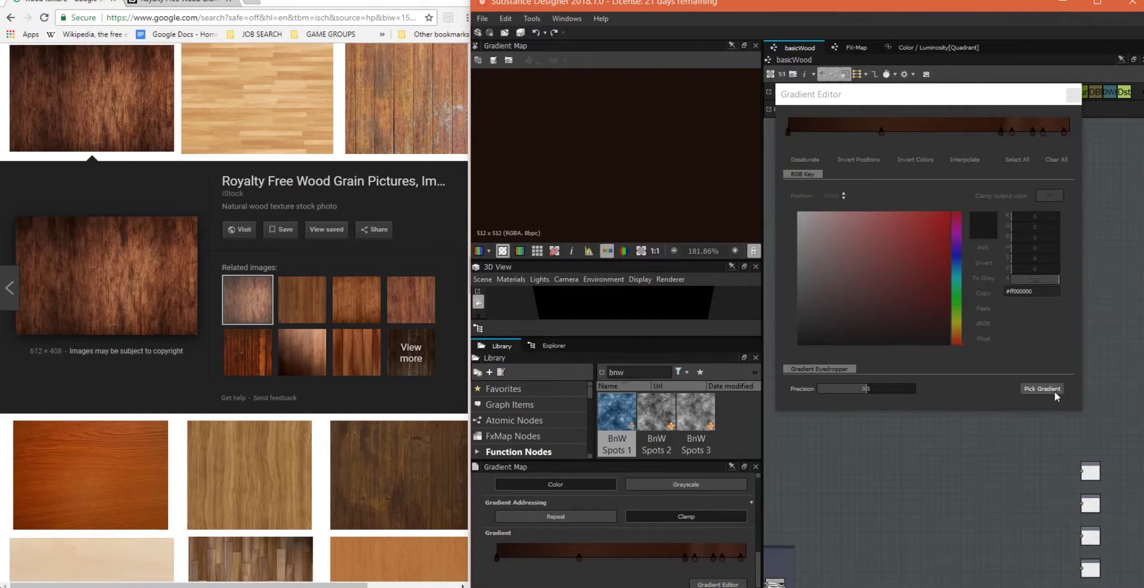
{"action": "left_click", "coordinate": [1042, 389]}
{"action": "left_click_drag", "start_coordinate": [165, 312], "coordinate": [193, 329]}
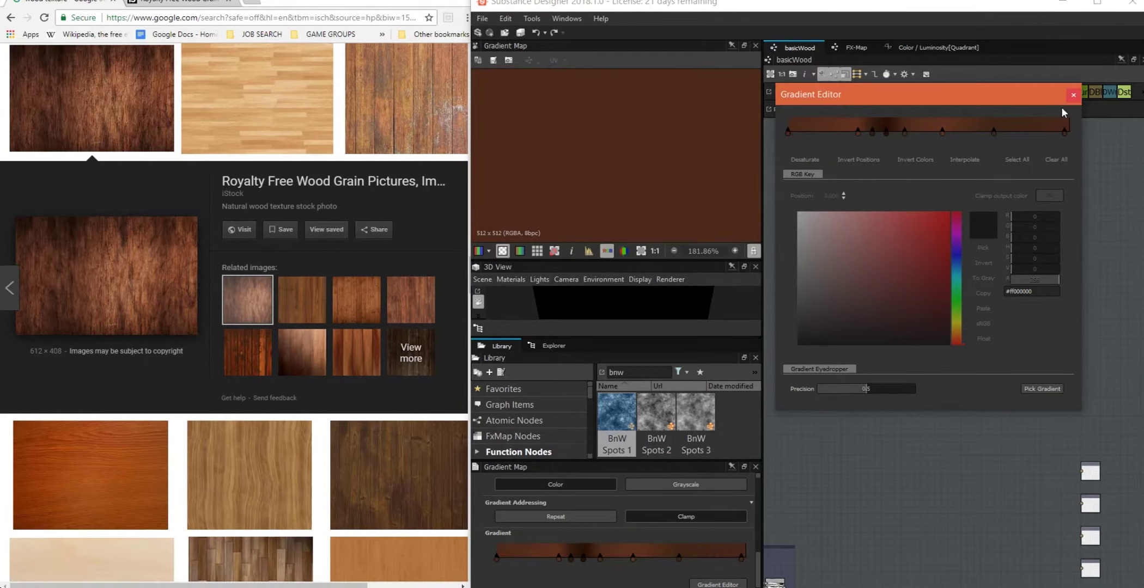
{"action": "left_click", "coordinate": [1074, 94]}
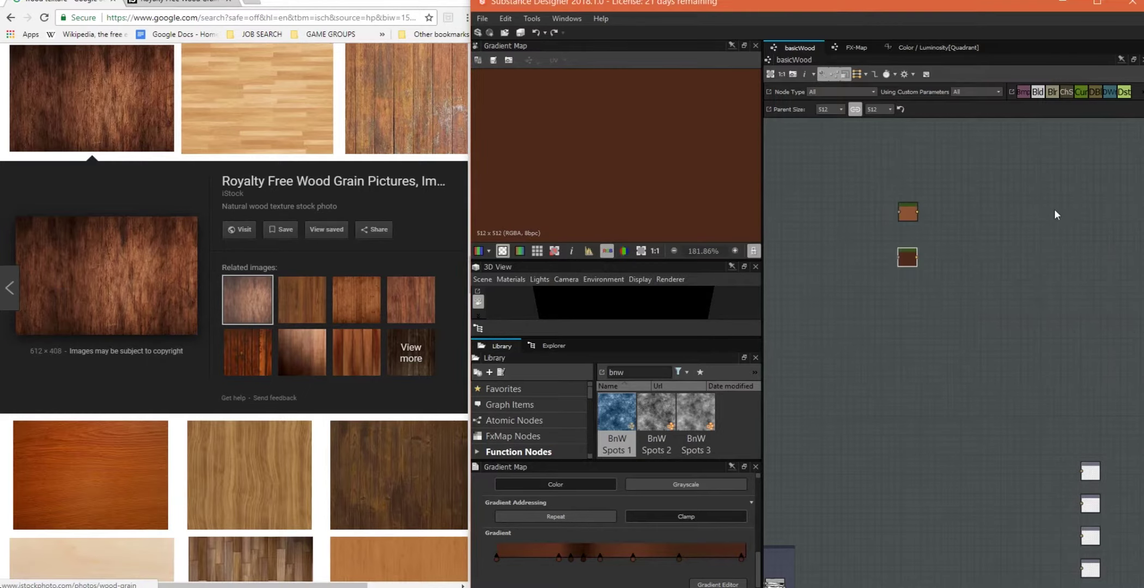
{"action": "left_click_drag", "start_coordinate": [912, 263], "coordinate": [909, 243]}
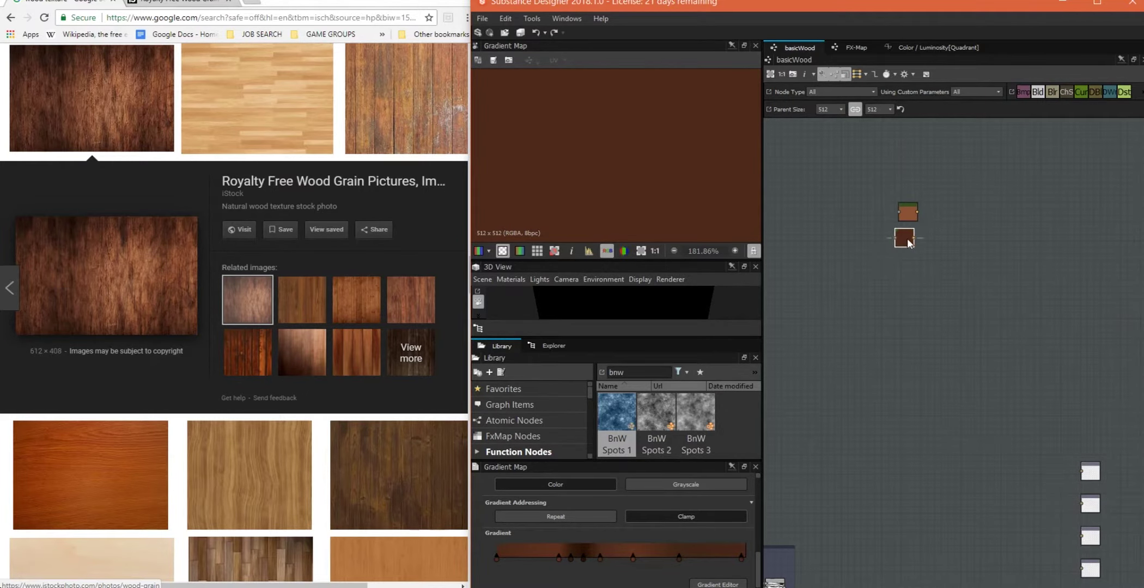
{"action": "scroll", "coordinate": [927, 242], "scroll_direction": "up", "scroll_amount": 4}
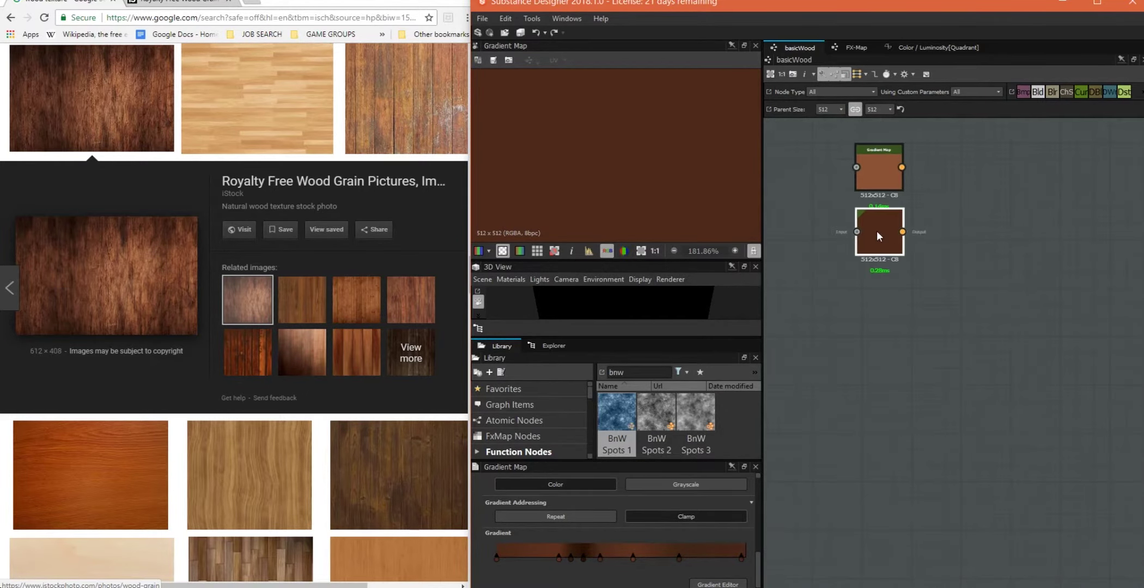
{"action": "scroll", "coordinate": [942, 252], "scroll_direction": "down", "scroll_amount": 3}
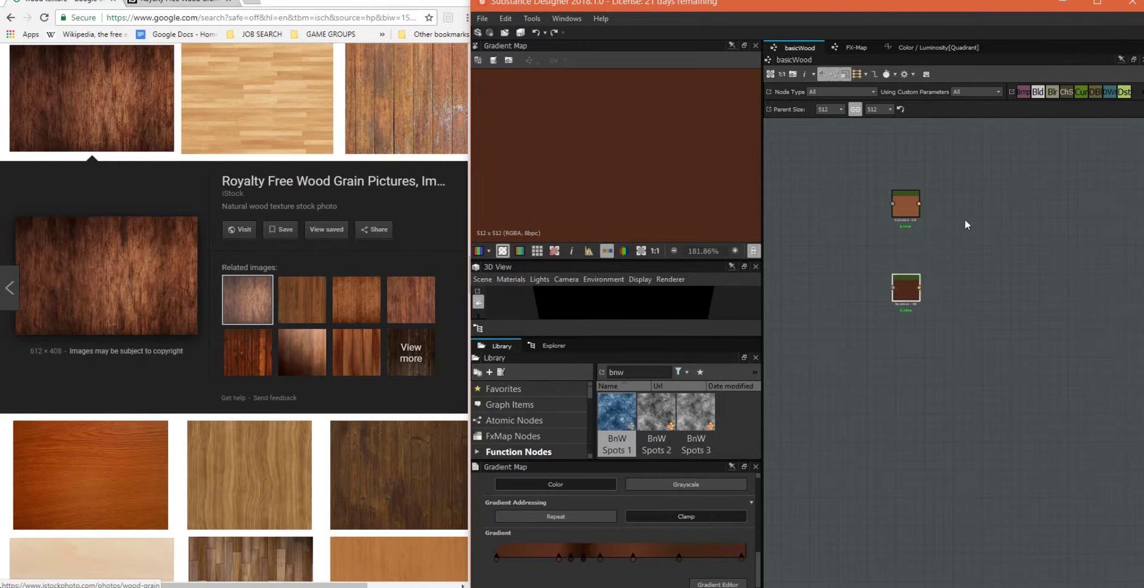
- Maximize the window and move the color grain mask frame and both gradient nodes up-left
{"action": "left_click", "coordinate": [1097, 3]}
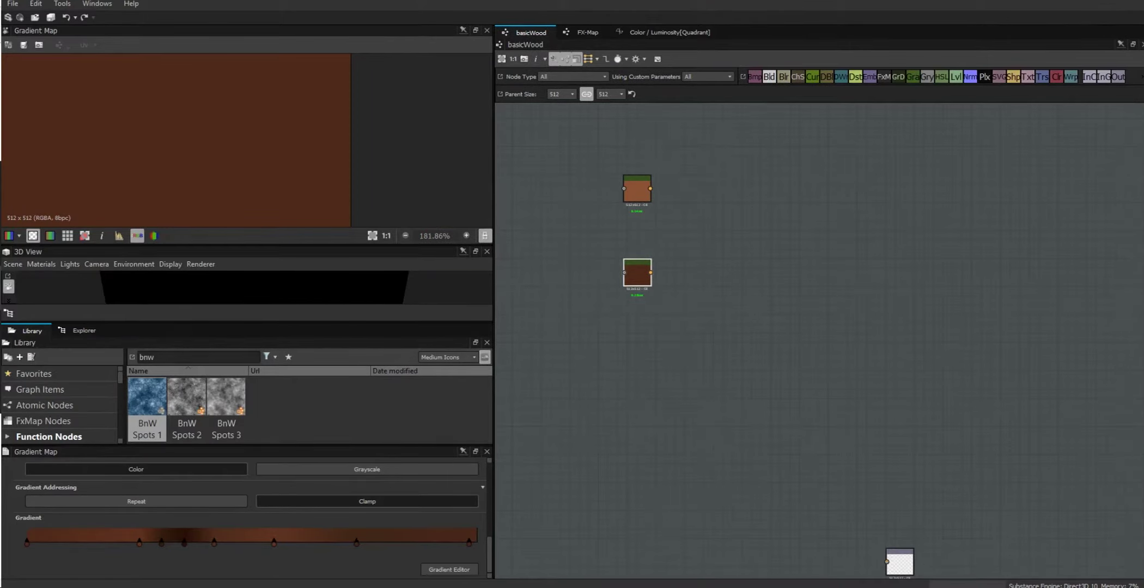
{"action": "middle_click_drag", "start_coordinate": [698, 428], "coordinate": [1031, 351]}
{"action": "scroll", "coordinate": [956, 366], "scroll_direction": "down", "scroll_amount": 2}
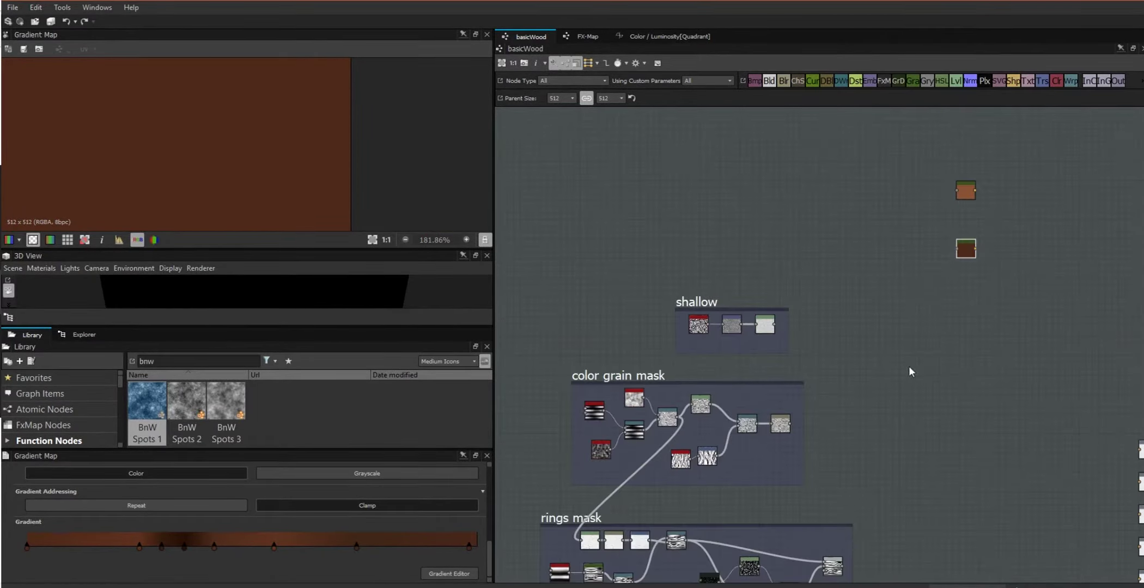
{"action": "left_click_drag", "start_coordinate": [652, 372], "coordinate": [596, 131]}
{"action": "left_click_drag", "start_coordinate": [965, 190], "coordinate": [931, 151]}
{"action": "left_click_drag", "start_coordinate": [969, 246], "coordinate": [929, 228]}
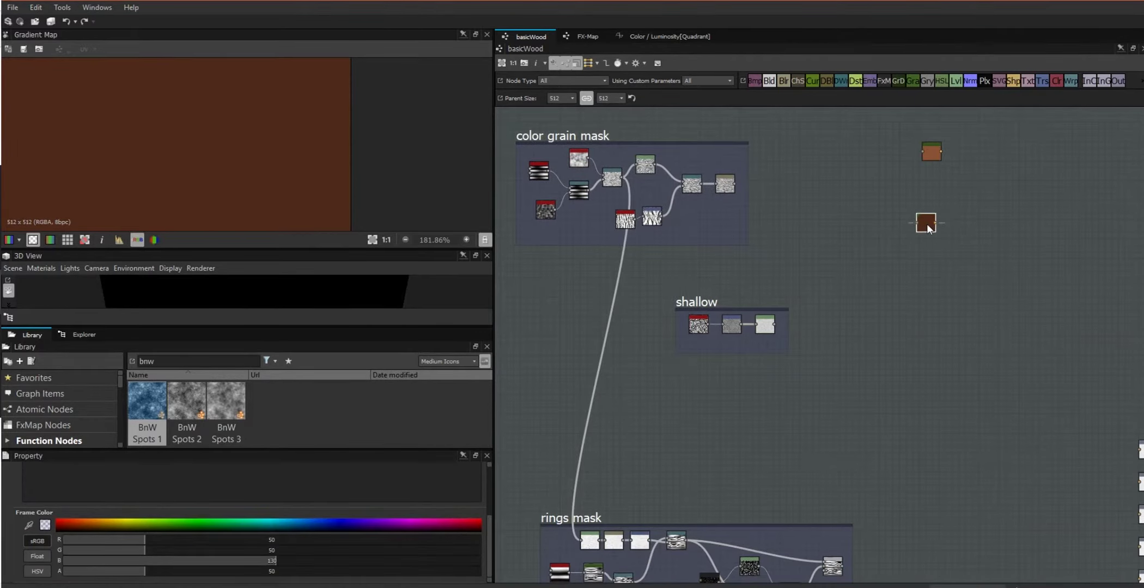
{"action": "middle_click_drag", "start_coordinate": [960, 341], "coordinate": [925, 343]}
- Stack the shallow frame at the top with the deep frame below it
{"action": "left_click_drag", "start_coordinate": [676, 313], "coordinate": [766, 125]}
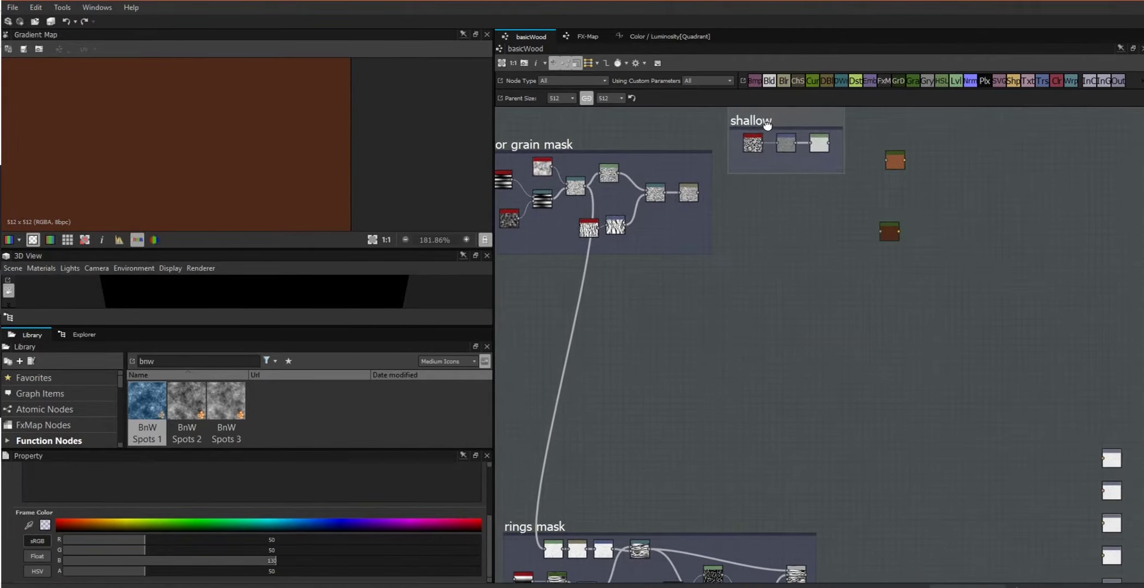
{"action": "left_click_drag", "start_coordinate": [556, 148], "coordinate": [500, 164]}
{"action": "left_click_drag", "start_coordinate": [762, 118], "coordinate": [723, 113]}
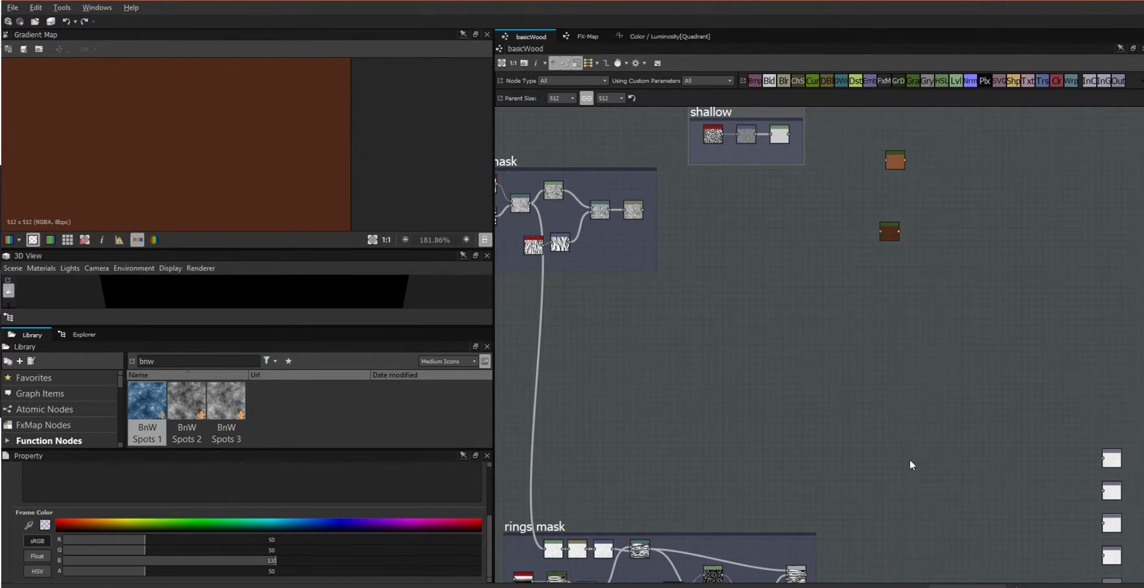
{"action": "middle_click_drag", "start_coordinate": [909, 460], "coordinate": [818, 195]}
{"action": "left_click_drag", "start_coordinate": [571, 431], "coordinate": [586, 141]}
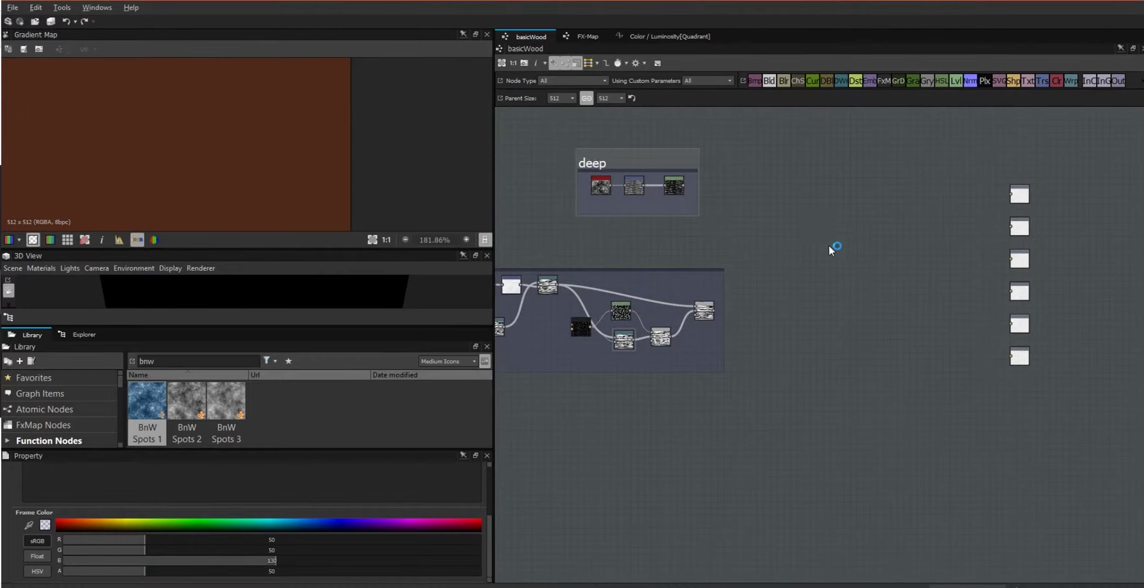
{"action": "middle_click_drag", "start_coordinate": [828, 238], "coordinate": [914, 557]}
{"action": "left_click_drag", "start_coordinate": [671, 465], "coordinate": [702, 273]}
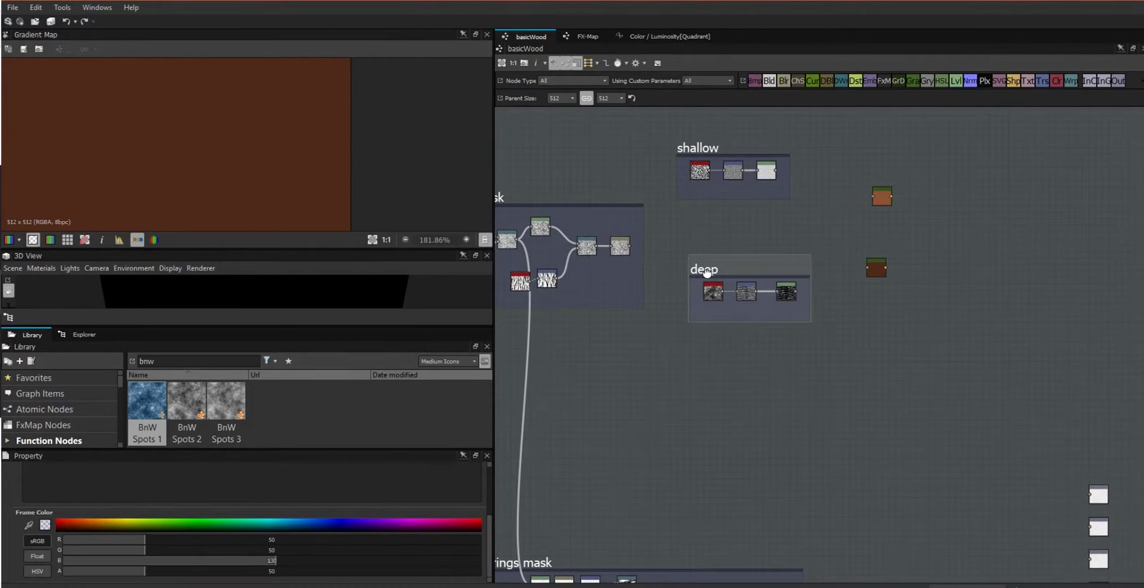
- Wire shallow's output to the lighter Gradient Map and deep's output to the darker one
{"action": "left_click_drag", "start_coordinate": [876, 267], "coordinate": [900, 264]}
{"action": "left_click_drag", "start_coordinate": [882, 196], "coordinate": [899, 183]}
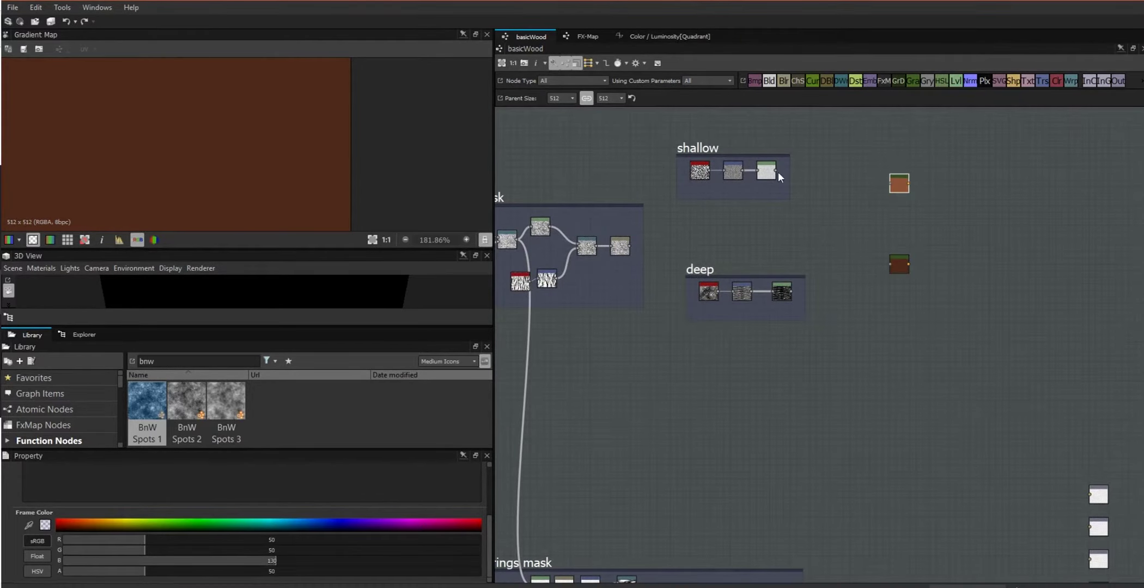
{"action": "left_click_drag", "start_coordinate": [776, 171], "coordinate": [890, 184]}
{"action": "left_click_drag", "start_coordinate": [792, 292], "coordinate": [890, 265]}
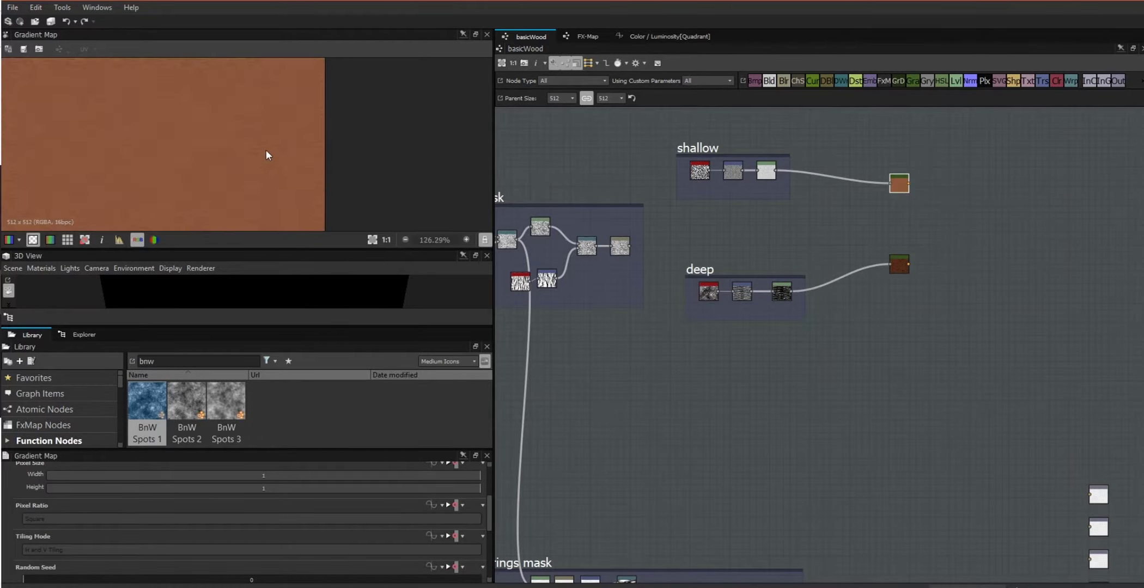
- Align the darker and lighter Gradient Map nodes with the deep and shallow frames
{"action": "scroll", "coordinate": [266, 151], "scroll_direction": "up", "scroll_amount": 3}
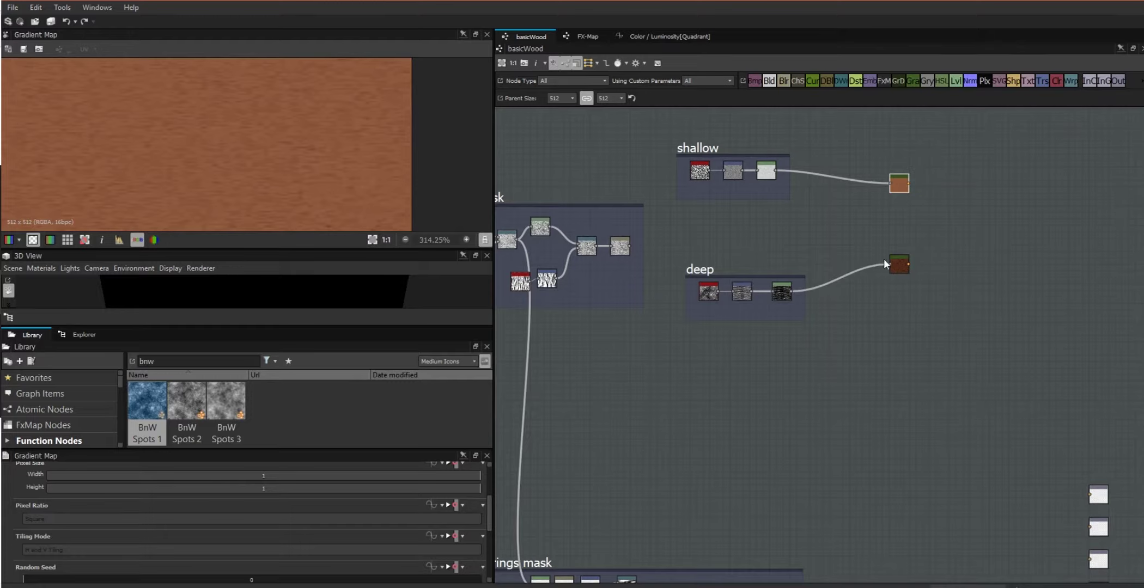
{"action": "left_click_drag", "start_coordinate": [899, 265], "coordinate": [896, 283]}
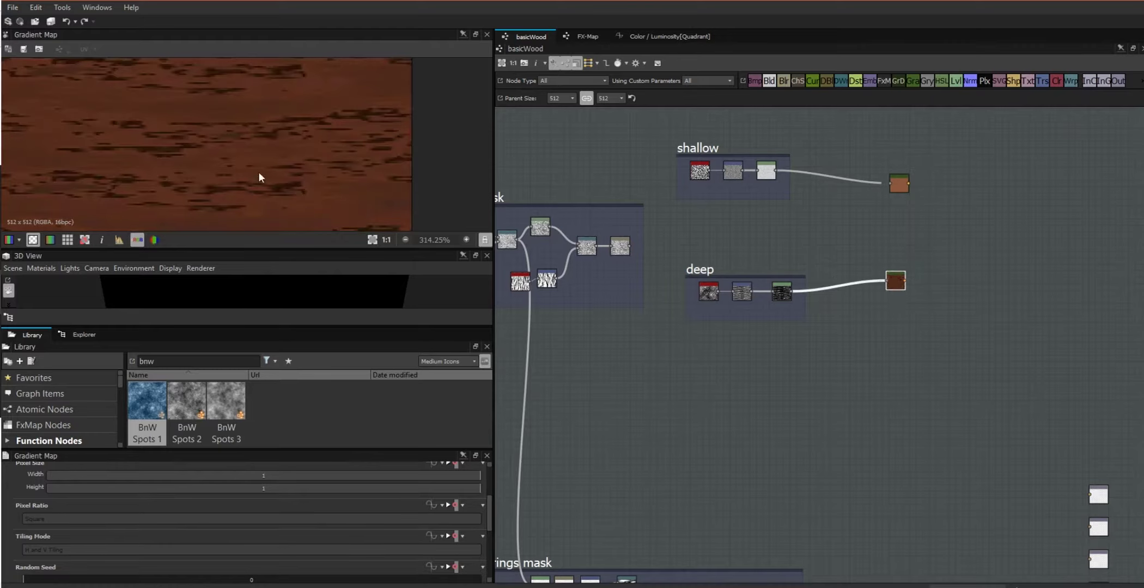
{"action": "scroll", "coordinate": [279, 152], "scroll_direction": "down", "scroll_amount": 4}
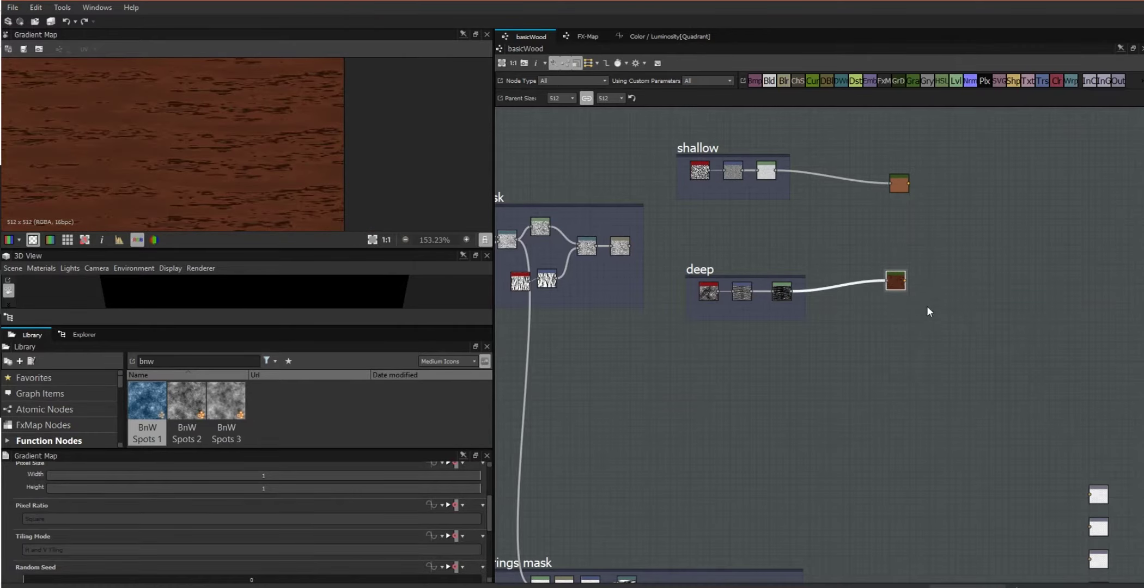
{"action": "left_click_drag", "start_coordinate": [899, 282], "coordinate": [901, 295]}
{"action": "left_click_drag", "start_coordinate": [899, 184], "coordinate": [892, 171]}
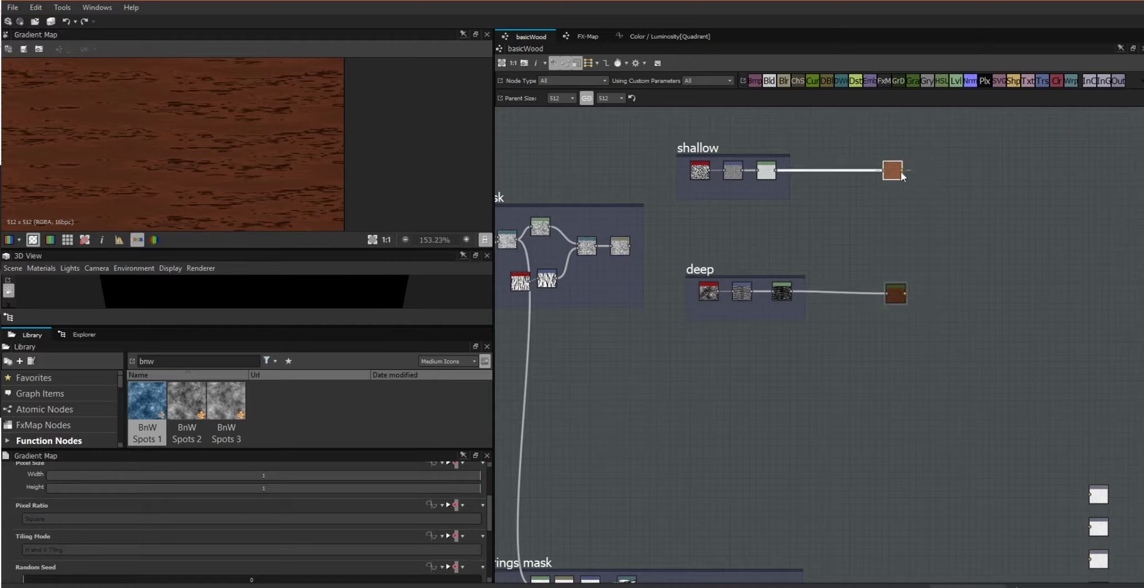
- Add Blend nodes and connect the shallow and deep Gradient Map outputs into them
{"action": "left_click_drag", "start_coordinate": [767, 81], "coordinate": [972, 294]}
{"action": "left_click_drag", "start_coordinate": [901, 170], "coordinate": [951, 168]}
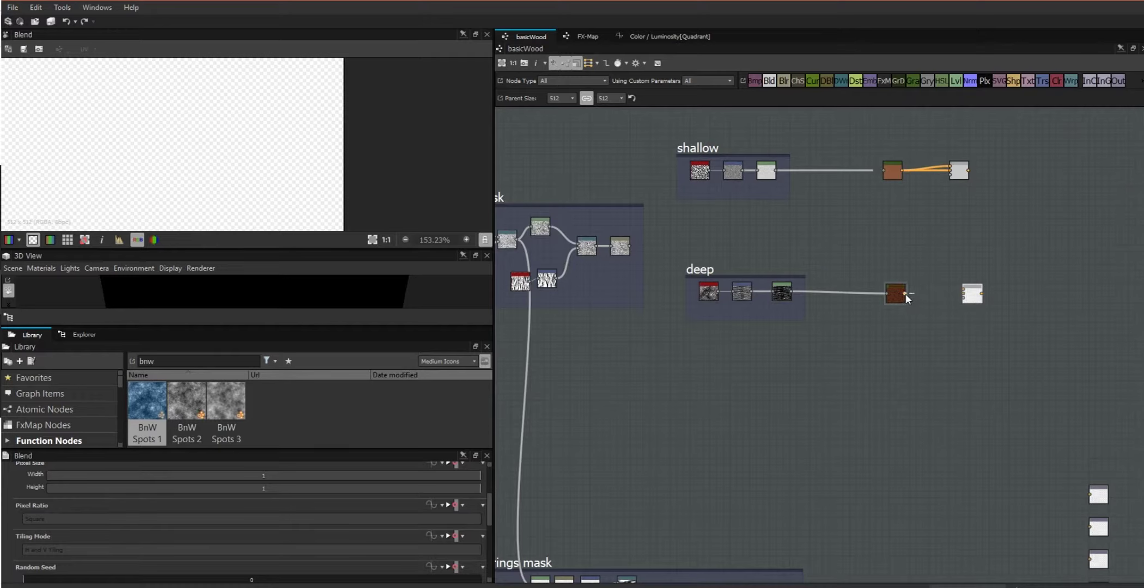
{"action": "left_click_drag", "start_coordinate": [965, 288], "coordinate": [867, 297]}
{"action": "left_click_drag", "start_coordinate": [891, 165], "coordinate": [864, 165]}
- Insert two HSL nodes on the shallow Gradient Map's wires into its Blend
{"action": "left_click", "coordinate": [930, 170]}
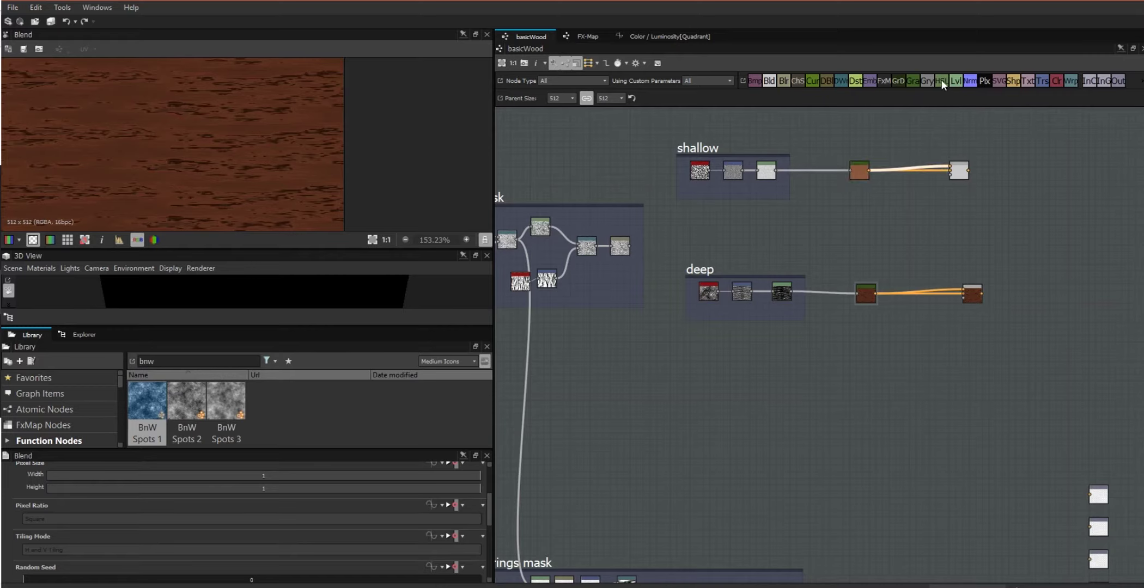
{"action": "left_click", "coordinate": [942, 81]}
{"action": "left_click_drag", "start_coordinate": [909, 172], "coordinate": [906, 149]}
{"action": "left_click", "coordinate": [908, 172]}
{"action": "left_click", "coordinate": [944, 83]}
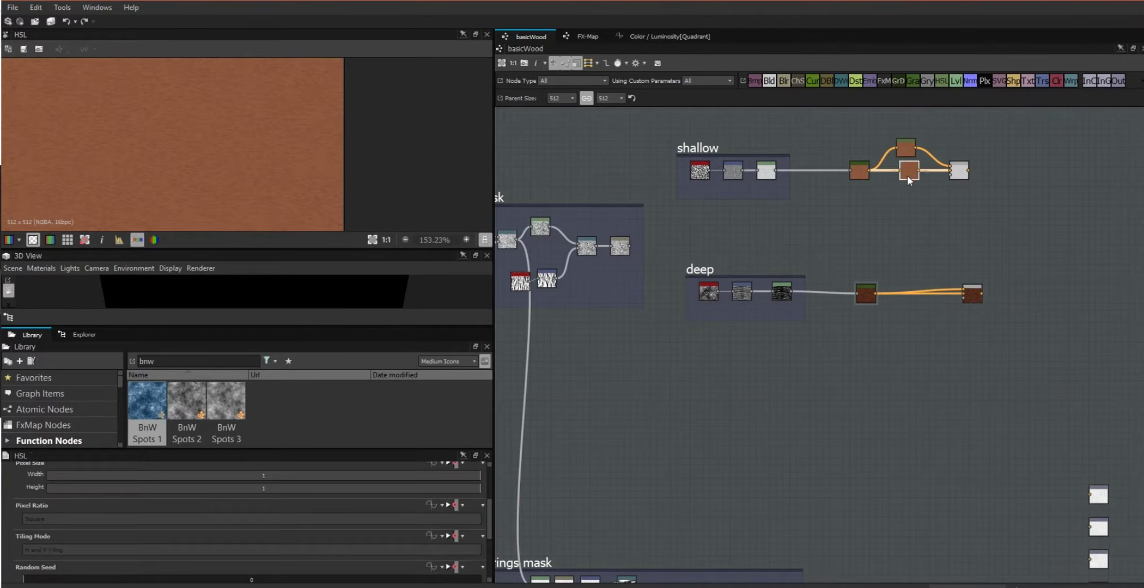
- Insert two HSL nodes on the deep Gradient Map's wires into its Blend
{"action": "left_click", "coordinate": [927, 294]}
{"action": "left_click", "coordinate": [940, 81]}
{"action": "mouse_move", "coordinate": [920, 295]}
{"action": "left_mouse_down"}
{"action": "mouse_move", "coordinate": [922, 277]}
{"action": "mouse_move", "coordinate": [919, 311]}
{"action": "left_mouse_up"}
{"action": "left_click", "coordinate": [919, 293]}
{"action": "left_click", "coordinate": [942, 80]}
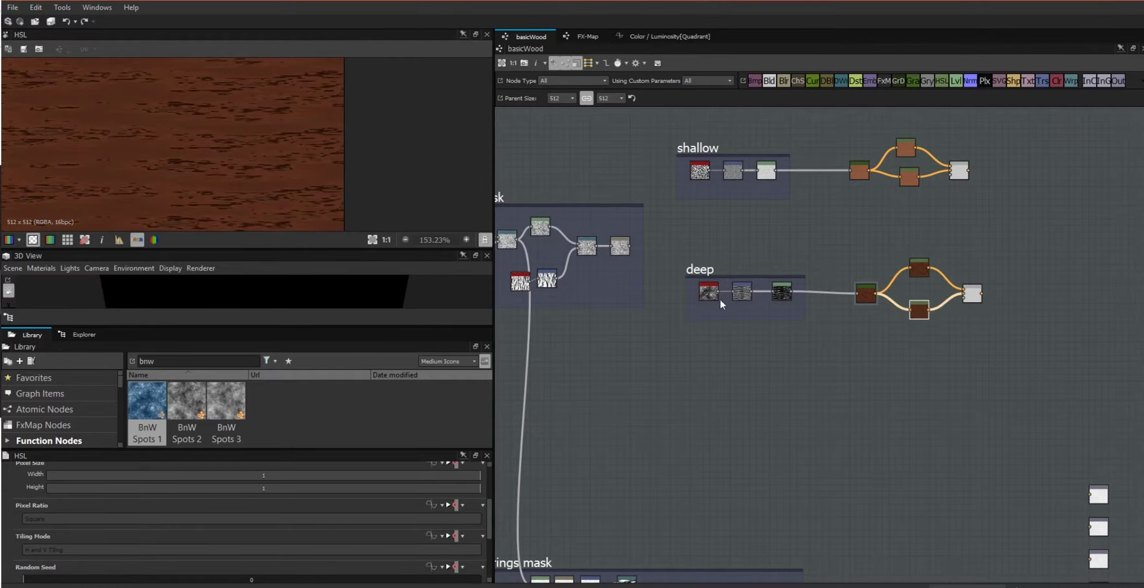
- Connect the color grain mask output to the shallow and deep Blend mask inputs
{"action": "scroll", "coordinate": [679, 323], "scroll_direction": "down", "scroll_amount": 1}
{"action": "middle_click_drag", "start_coordinate": [681, 323], "coordinate": [810, 324]}
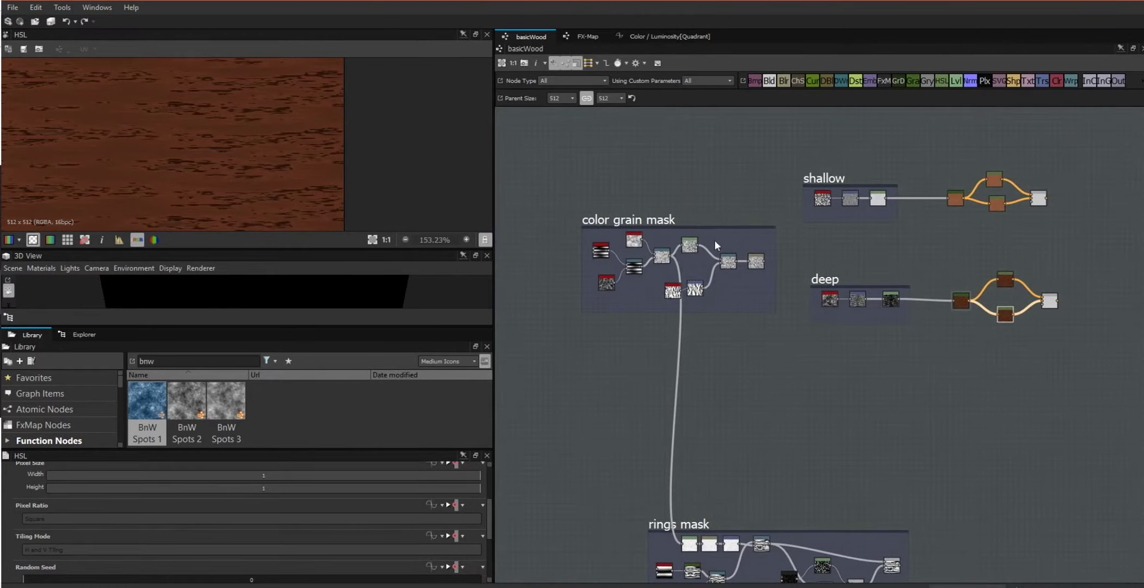
{"action": "left_click_drag", "start_coordinate": [764, 263], "coordinate": [997, 206]}
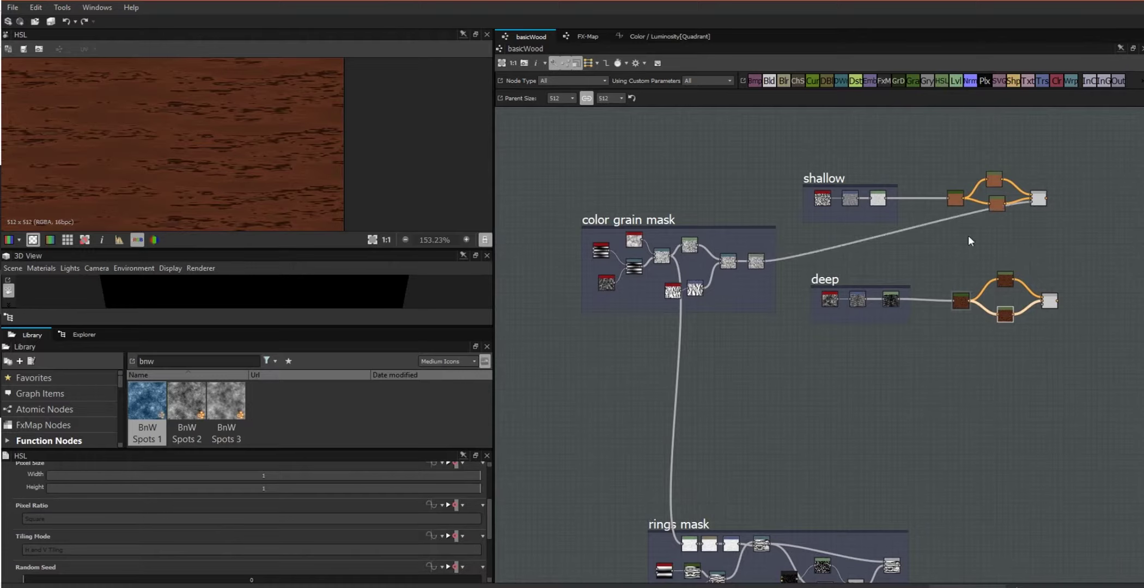
{"action": "left_click_drag", "start_coordinate": [762, 260], "coordinate": [1048, 302]}
{"action": "double_click", "coordinate": [1038, 198]}
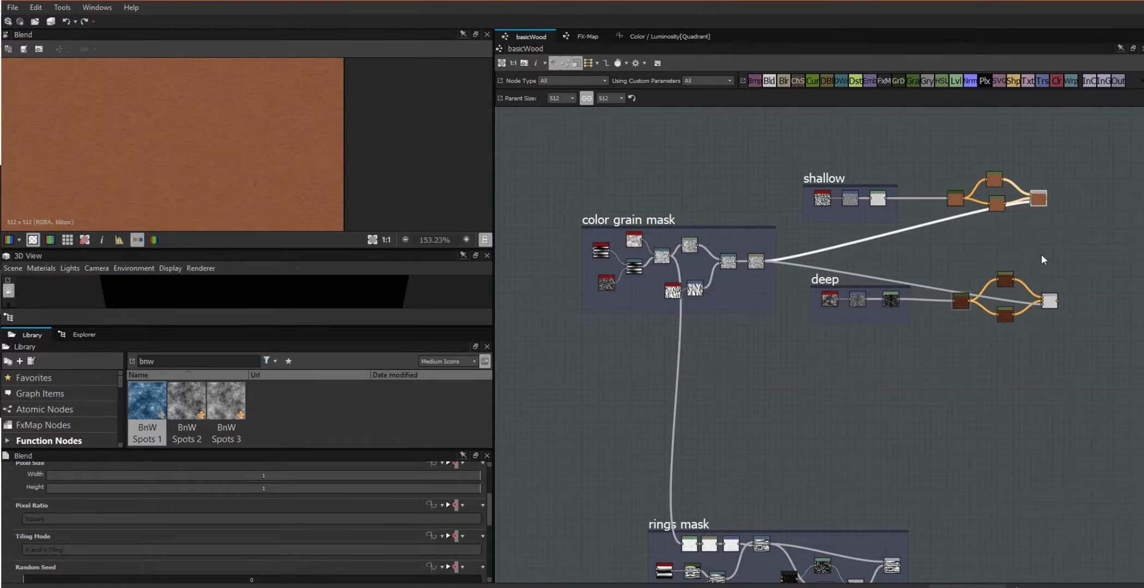
- Tidy the shallow HSL nodes and select the lower shallow colour variation for editing
{"action": "middle_click_drag", "start_coordinate": [992, 402], "coordinate": [787, 425]}
{"action": "left_click_drag", "start_coordinate": [797, 227], "coordinate": [801, 239]}
{"action": "left_click_drag", "start_coordinate": [789, 201], "coordinate": [792, 204]}
{"action": "left_click", "coordinate": [796, 237]}
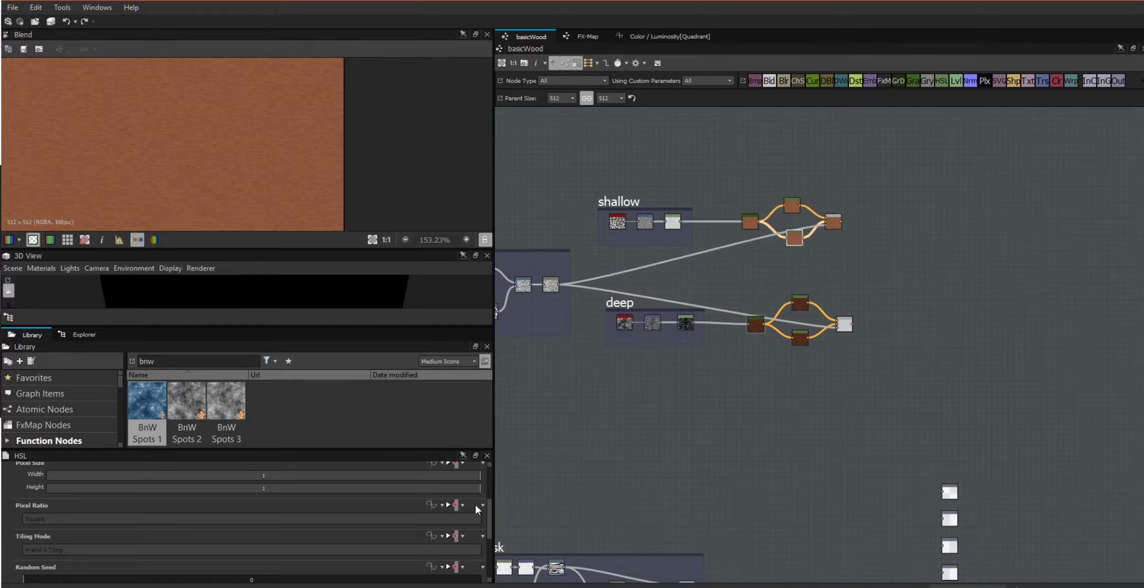
{"action": "left_click_drag", "start_coordinate": [488, 516], "coordinate": [497, 530]}
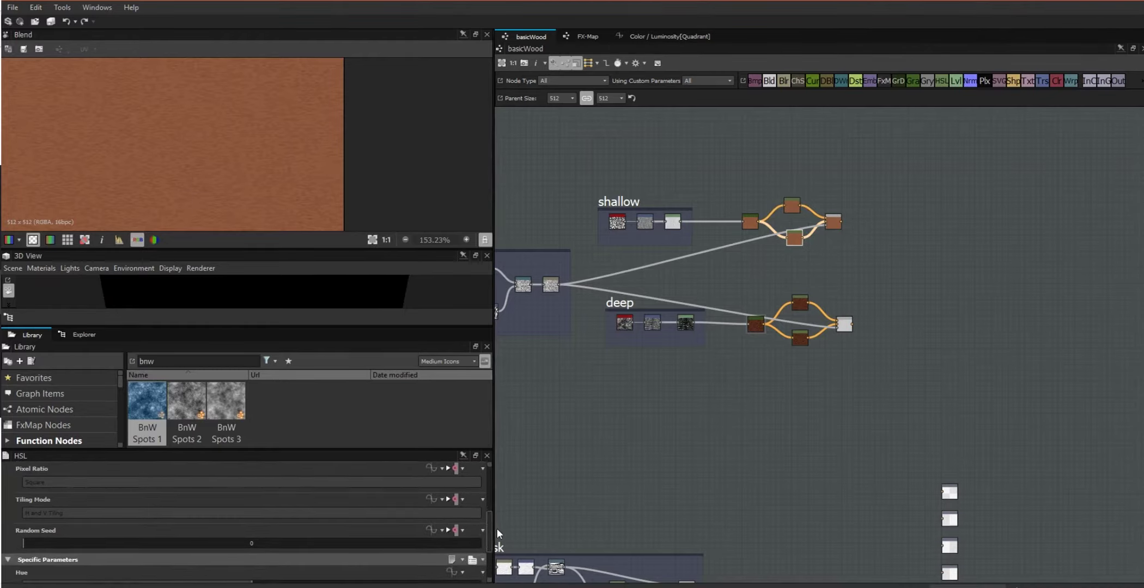
{"action": "left_click_drag", "start_coordinate": [497, 528], "coordinate": [501, 548]}
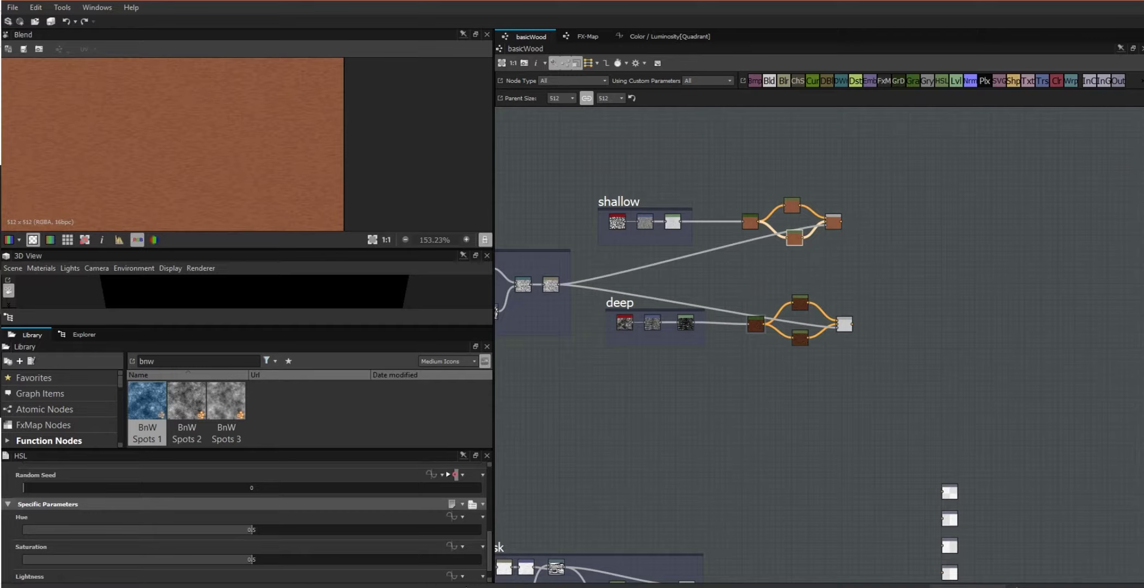
{"action": "scroll", "coordinate": [493, 565], "scroll_direction": "down", "scroll_amount": 1}
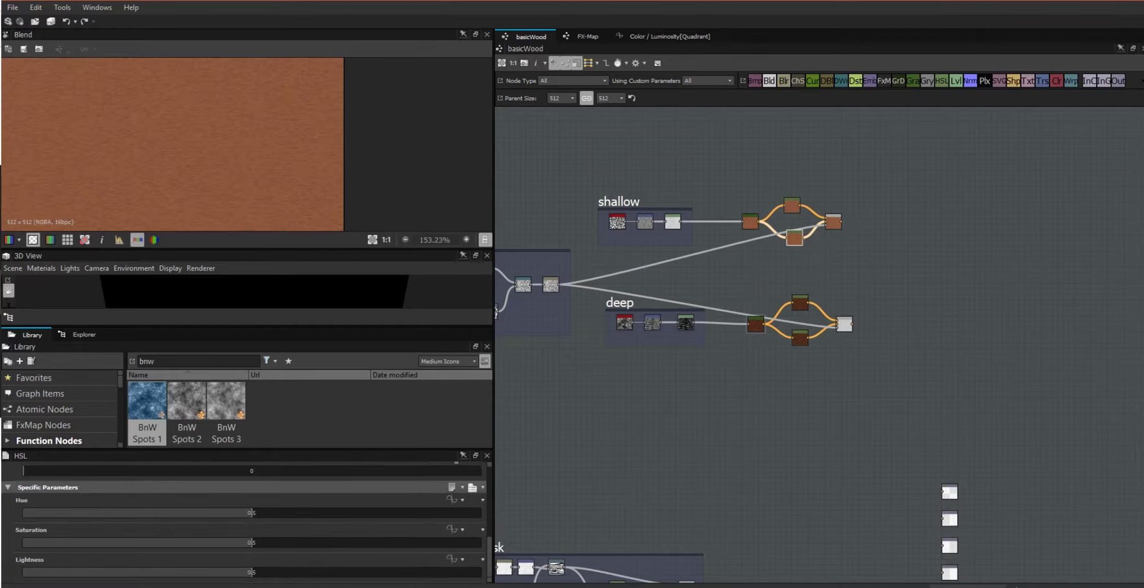
- Lower the shallow variation's Lightness to about 0.46 and inspect the texture preview
{"action": "left_click_drag", "start_coordinate": [252, 573], "coordinate": [248, 573]}
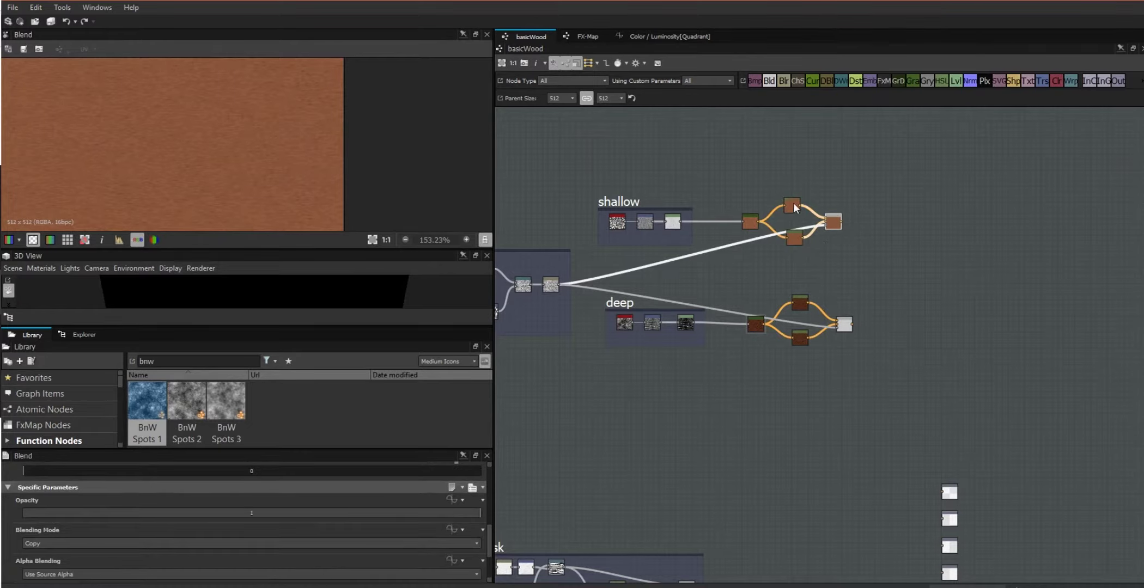
{"action": "left_click_drag", "start_coordinate": [247, 577], "coordinate": [235, 584]}
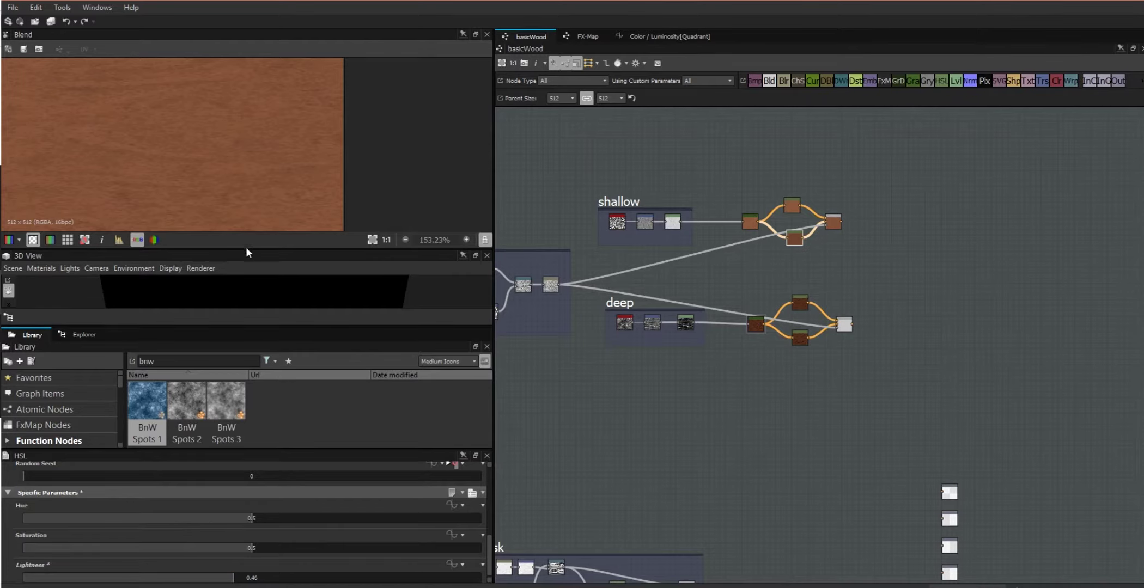
{"action": "left_click_drag", "start_coordinate": [246, 252], "coordinate": [252, 329]}
{"action": "middle_click_drag", "start_coordinate": [186, 233], "coordinate": [291, 285]}
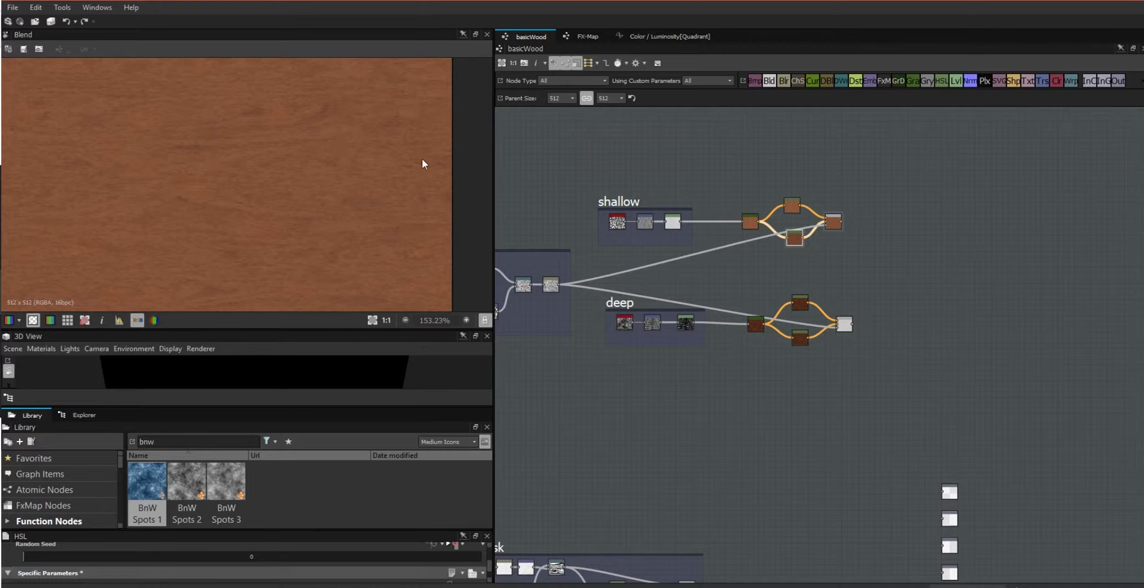
- Lower the deep group's lower HSL Lightness to 0.4 for darker grain streaks
{"action": "left_click", "coordinate": [848, 324]}
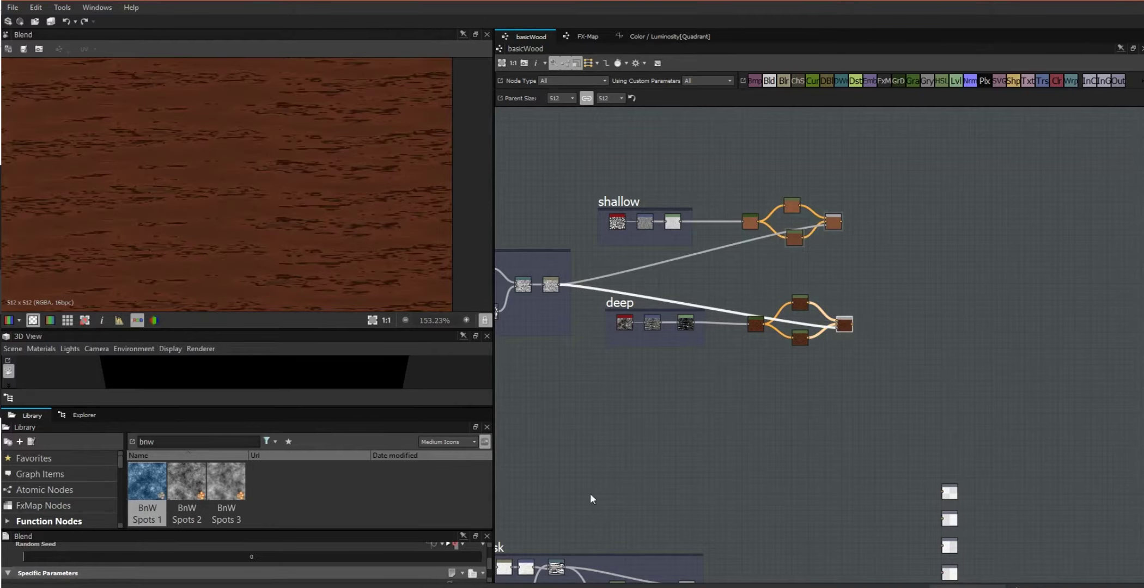
{"action": "middle_click_drag", "start_coordinate": [752, 430], "coordinate": [727, 392]}
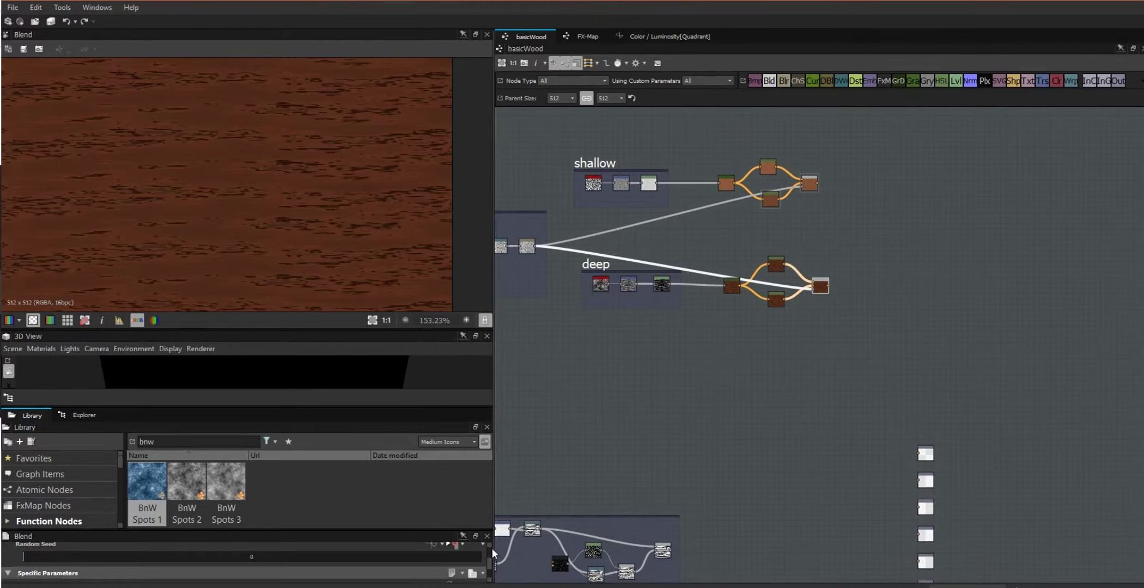
{"action": "left_click", "coordinate": [778, 300]}
{"action": "left_click_drag", "start_coordinate": [251, 578], "coordinate": [206, 583]}
{"action": "scroll", "coordinate": [310, 239], "scroll_direction": "down", "scroll_amount": 2}
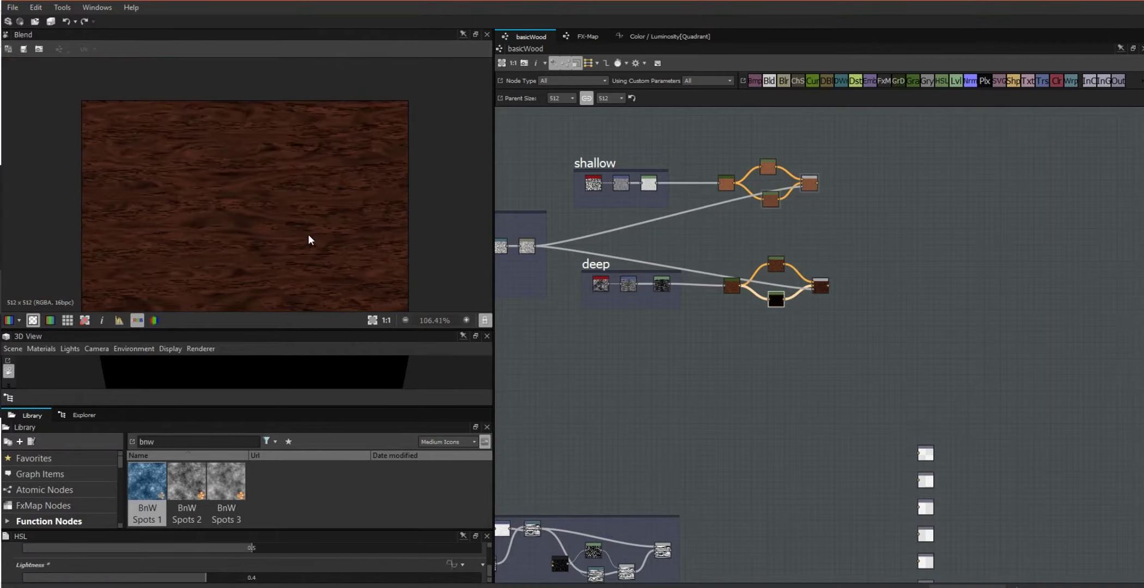
{"action": "middle_click_drag", "start_coordinate": [336, 263], "coordinate": [318, 188]}
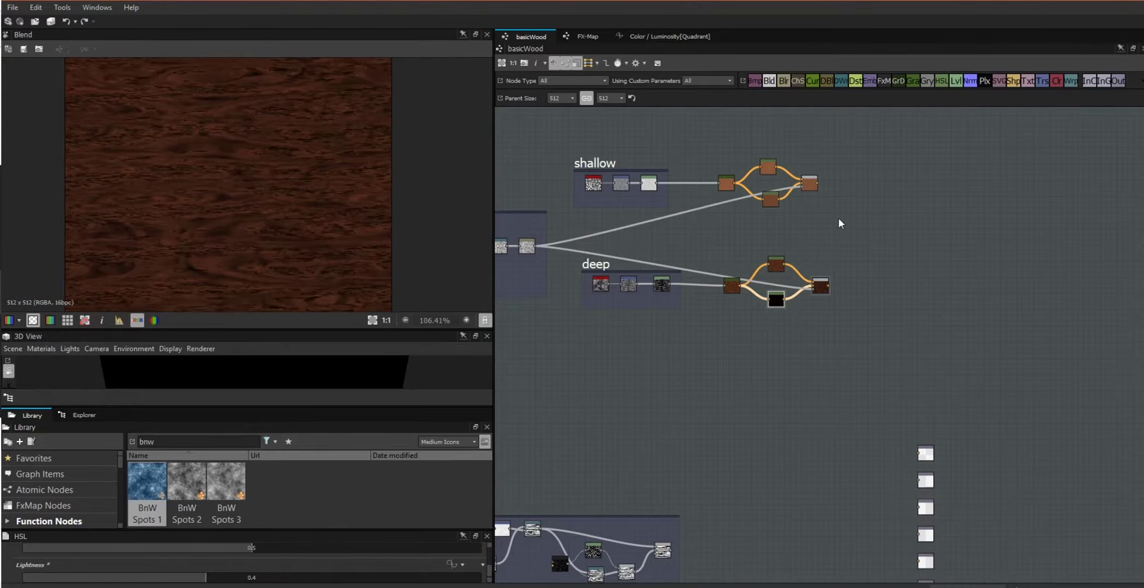
{"action": "left_click_drag", "start_coordinate": [810, 186], "coordinate": [821, 186]}
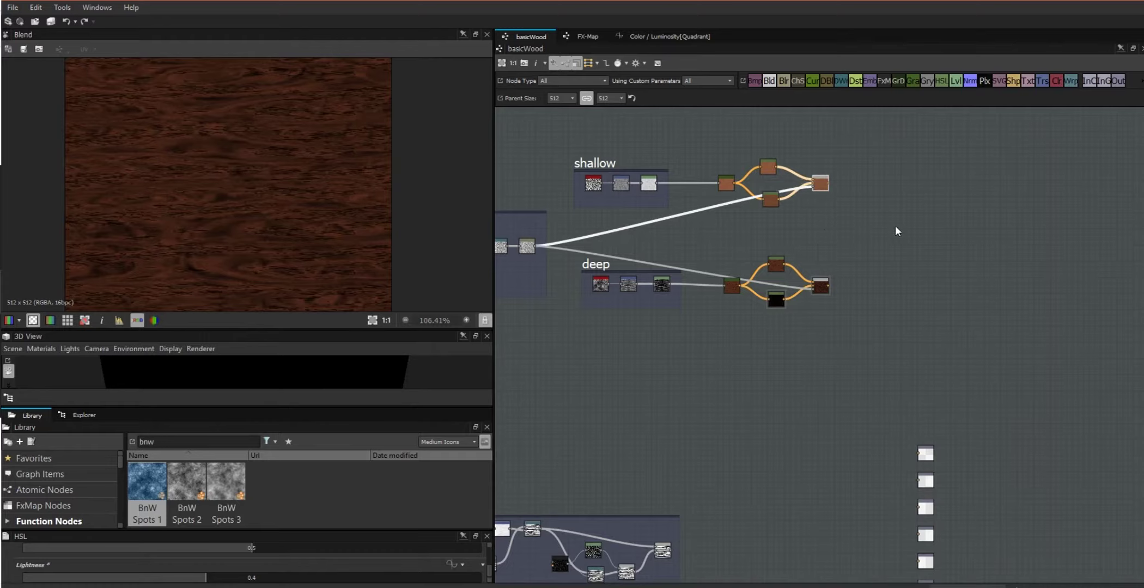
- Add a Blend node mixing the shallow and deep colours through the rings mask
{"action": "left_click_drag", "start_coordinate": [768, 82], "coordinate": [910, 226]}
{"action": "left_click_drag", "start_coordinate": [828, 184], "coordinate": [902, 226]}
{"action": "left_click_drag", "start_coordinate": [831, 287], "coordinate": [902, 226]}
{"action": "middle_click_drag", "start_coordinate": [914, 293], "coordinate": [1043, 194]}
{"action": "left_click_drag", "start_coordinate": [800, 452], "coordinate": [817, 357]}
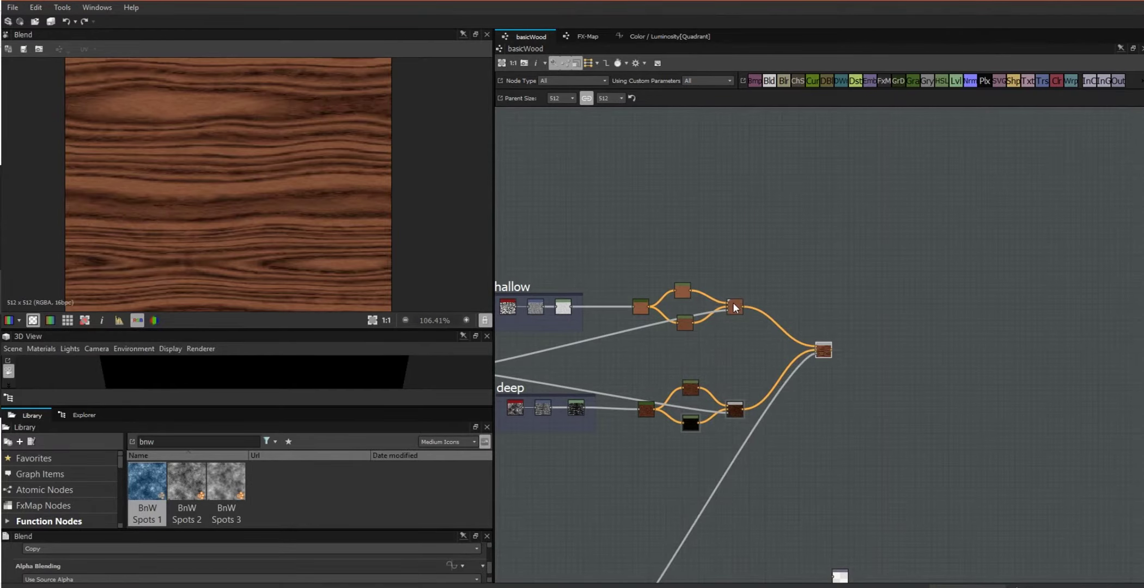
- Move the six output nodes beside the blend and send the wood colour to Base Color
{"action": "scroll", "coordinate": [330, 165], "scroll_direction": "up", "scroll_amount": 1}
{"action": "scroll", "coordinate": [321, 147], "scroll_direction": "up", "scroll_amount": 2}
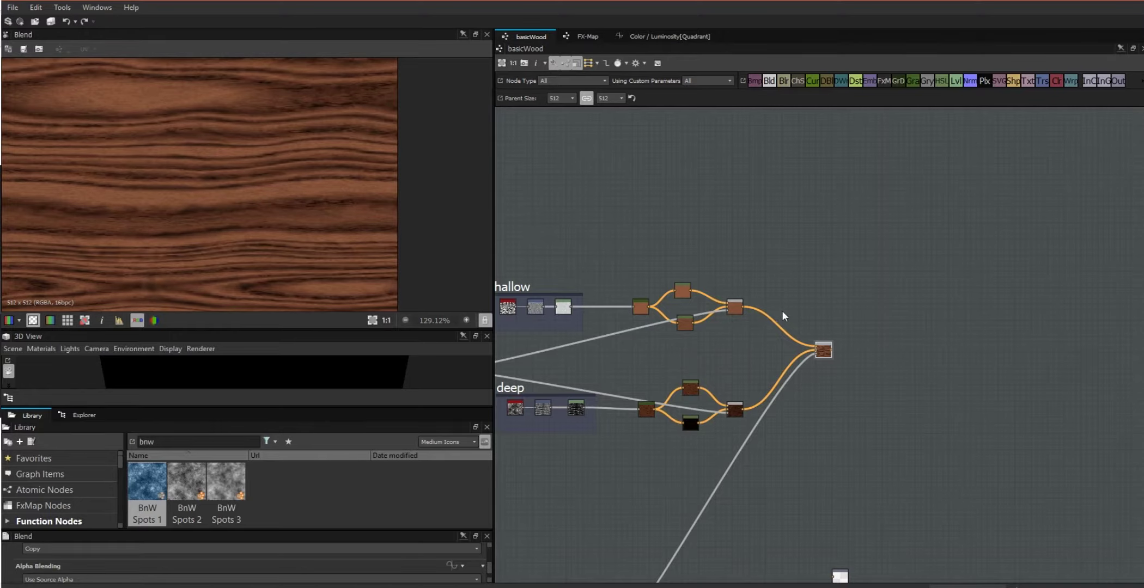
{"action": "middle_click_drag", "start_coordinate": [899, 417], "coordinate": [860, 196]}
{"action": "left_click_drag", "start_coordinate": [841, 419], "coordinate": [876, 180]}
{"action": "scroll", "coordinate": [895, 189], "scroll_direction": "up", "scroll_amount": 7}
{"action": "middle_click_drag", "start_coordinate": [910, 220], "coordinate": [970, 287]}
{"action": "left_click_drag", "start_coordinate": [691, 114], "coordinate": [860, 289]}
- Shift the grain mask frame, shallow and deep groups and final wood blend left
{"action": "scroll", "coordinate": [724, 306], "scroll_direction": "down", "scroll_amount": 6}
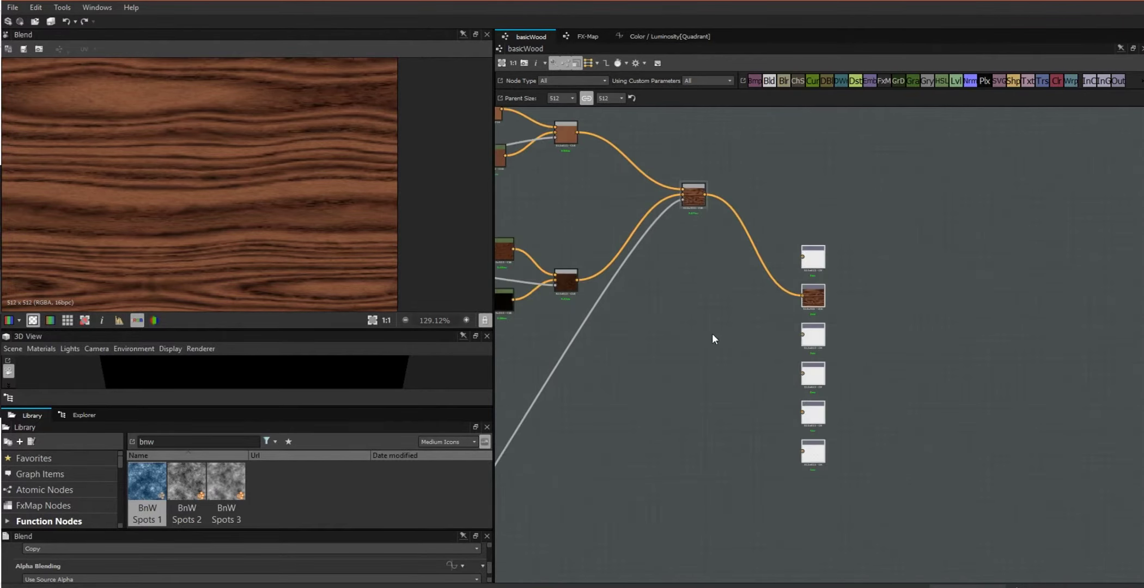
{"action": "left_click_drag", "start_coordinate": [723, 296], "coordinate": [701, 286]}
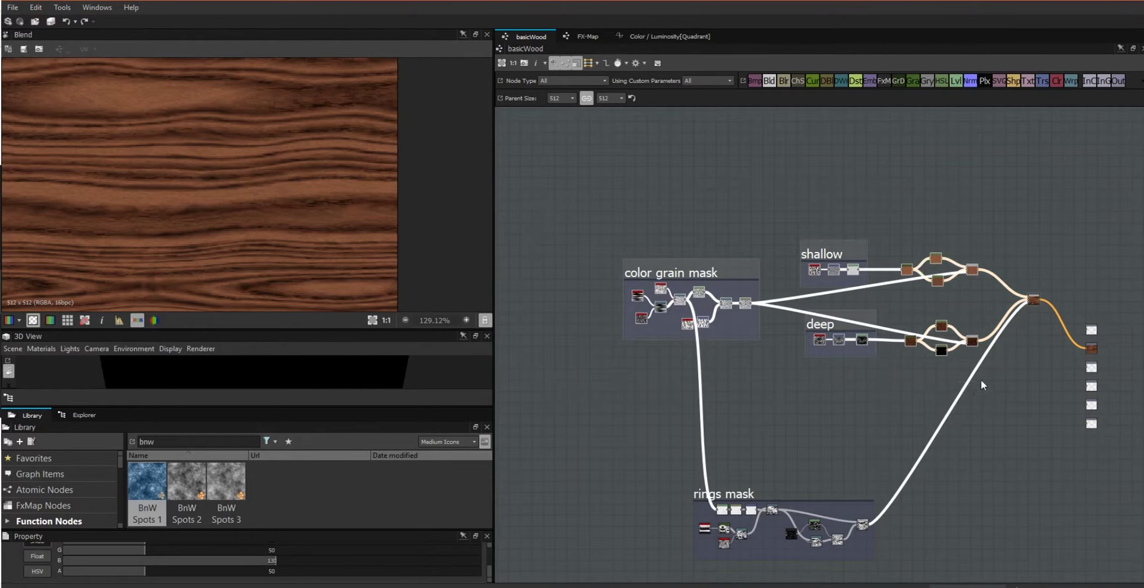
{"action": "left_click_drag", "start_coordinate": [974, 344], "coordinate": [843, 333]}
{"action": "left_click_drag", "start_coordinate": [1035, 301], "coordinate": [921, 297]}
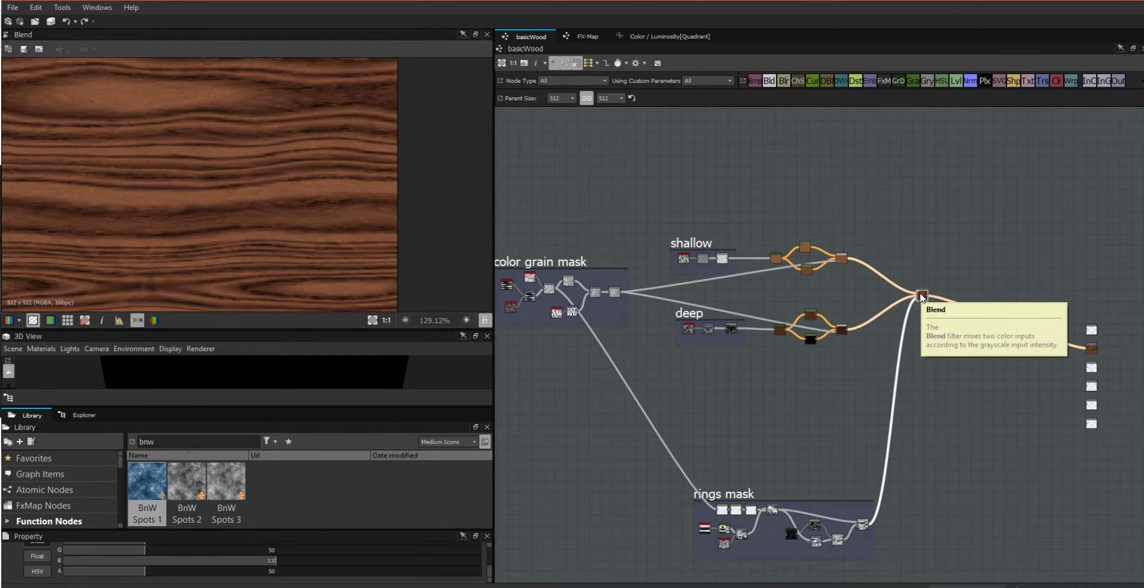
{"action": "left_click_drag", "start_coordinate": [920, 297], "coordinate": [883, 297]}
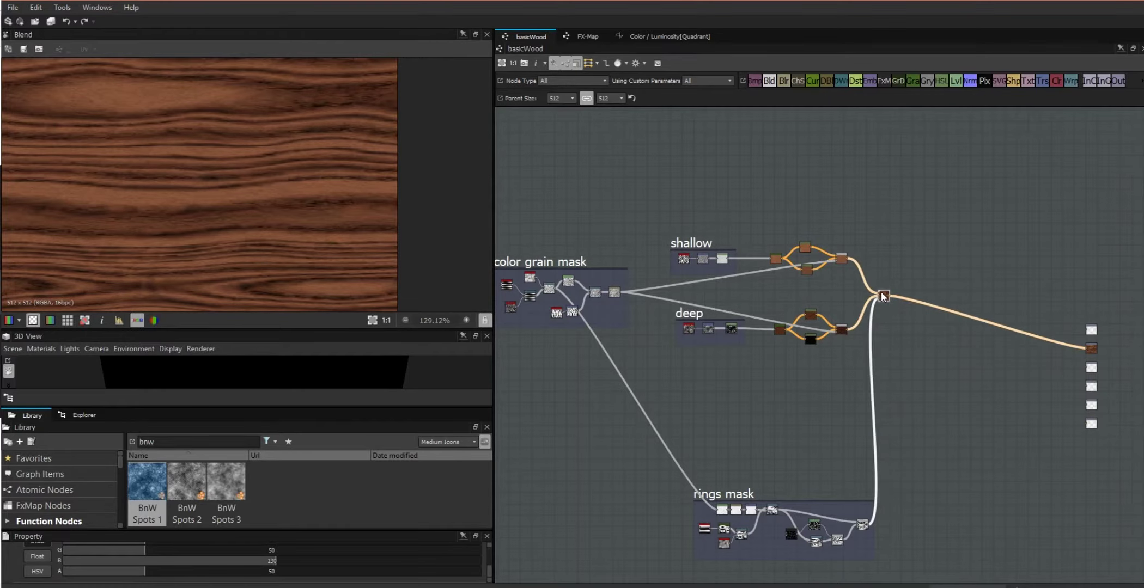
- Search the library for 'gradie' and add a Gradient Linear 1 node
{"action": "left_click", "coordinate": [963, 178]}
{"action": "left_click_drag", "start_coordinate": [177, 443], "coordinate": [111, 438]}
{"action": "type", "text": "gradien"}
{"action": "left_click_drag", "start_coordinate": [382, 480], "coordinate": [896, 211]}
- Duplicate the shallow Gradient Map, feed Gradient Linear 1 into it, and preview the brown bands
{"action": "scroll", "coordinate": [935, 254], "scroll_direction": "up", "scroll_amount": 3}
{"action": "left_click_drag", "start_coordinate": [851, 160], "coordinate": [882, 288]}
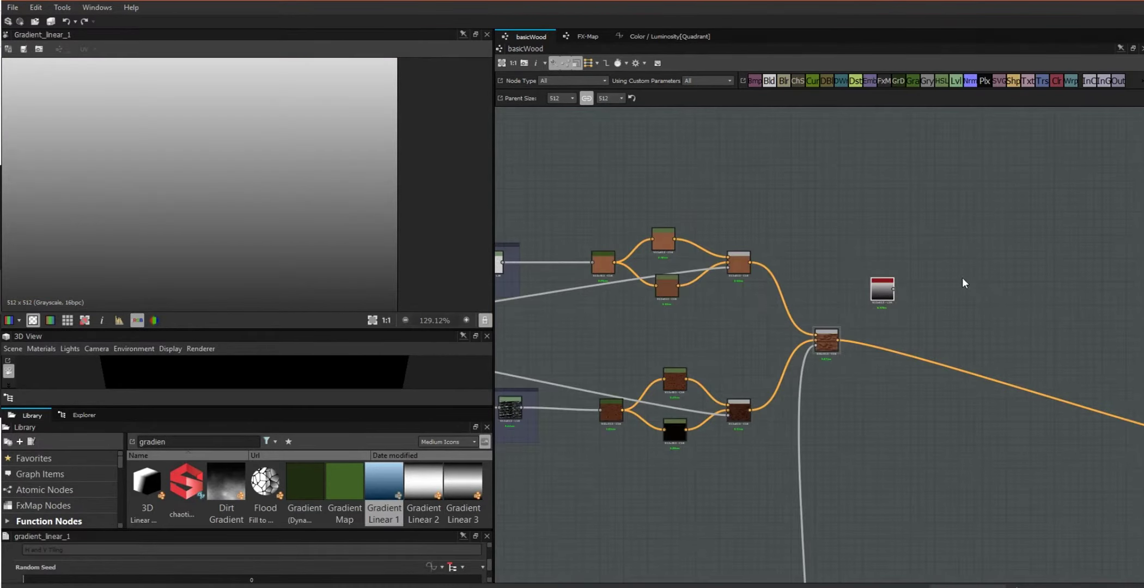
{"action": "left_click", "coordinate": [740, 271]}
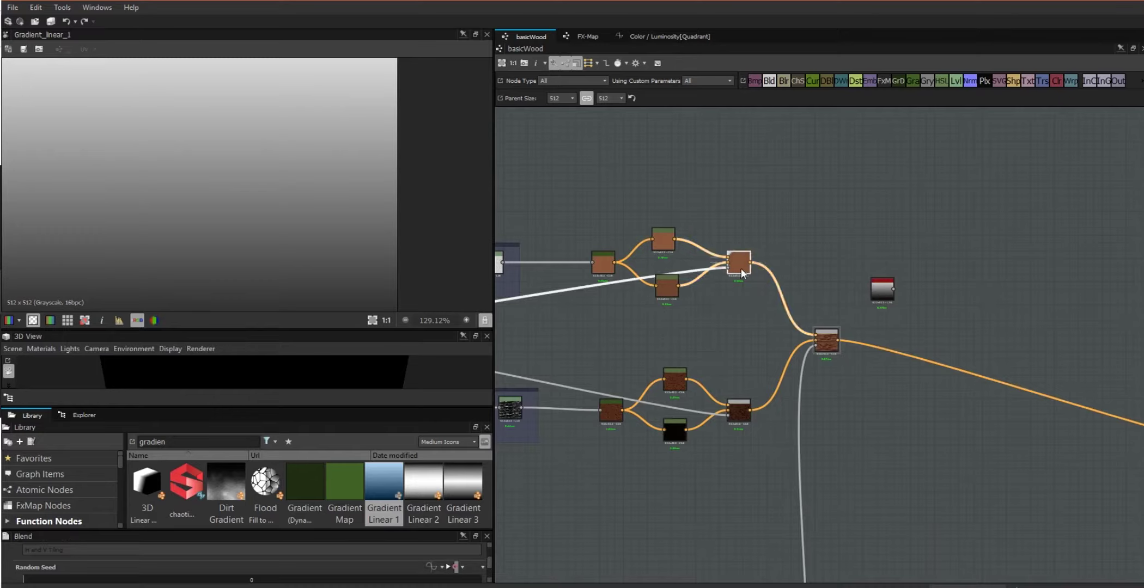
{"action": "left_click", "coordinate": [605, 270]}
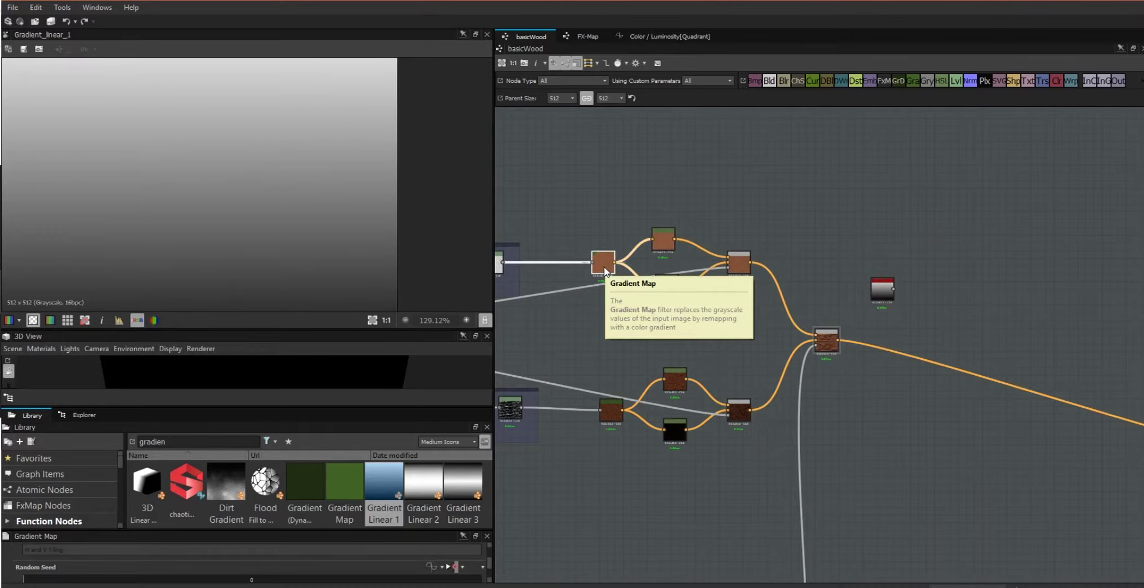
{"action": "key", "text": "ctrl+v"}
{"action": "left_click_drag", "start_coordinate": [824, 347], "coordinate": [935, 297]}
{"action": "double_click", "coordinate": [935, 297]}
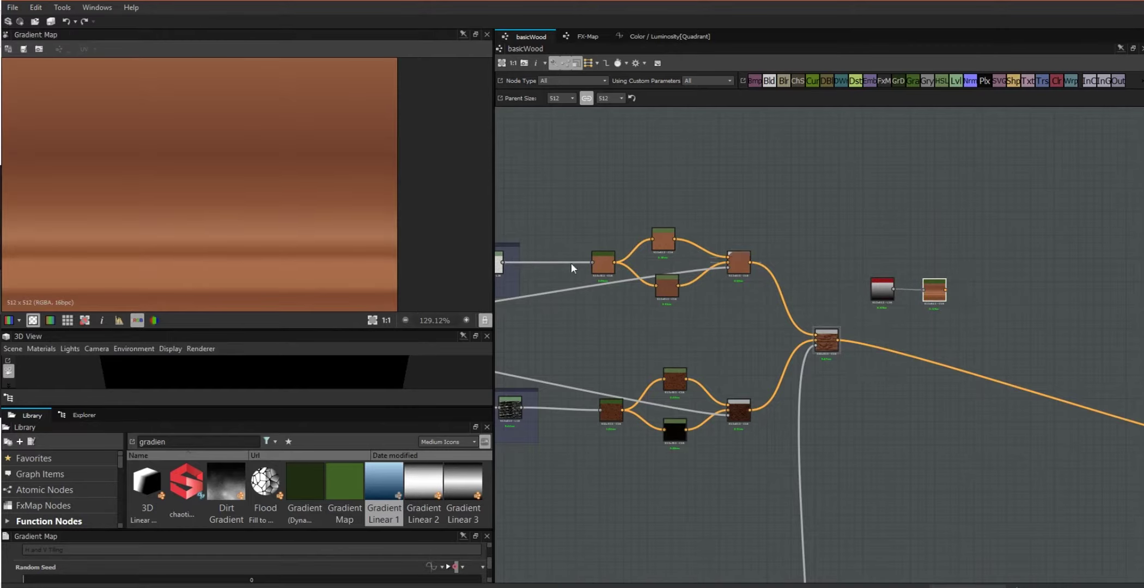
{"action": "key", "text": "f"}
{"action": "left_click_drag", "start_coordinate": [491, 563], "coordinate": [491, 566]}
{"action": "scroll", "coordinate": [492, 570], "scroll_direction": "down", "scroll_amount": 3}
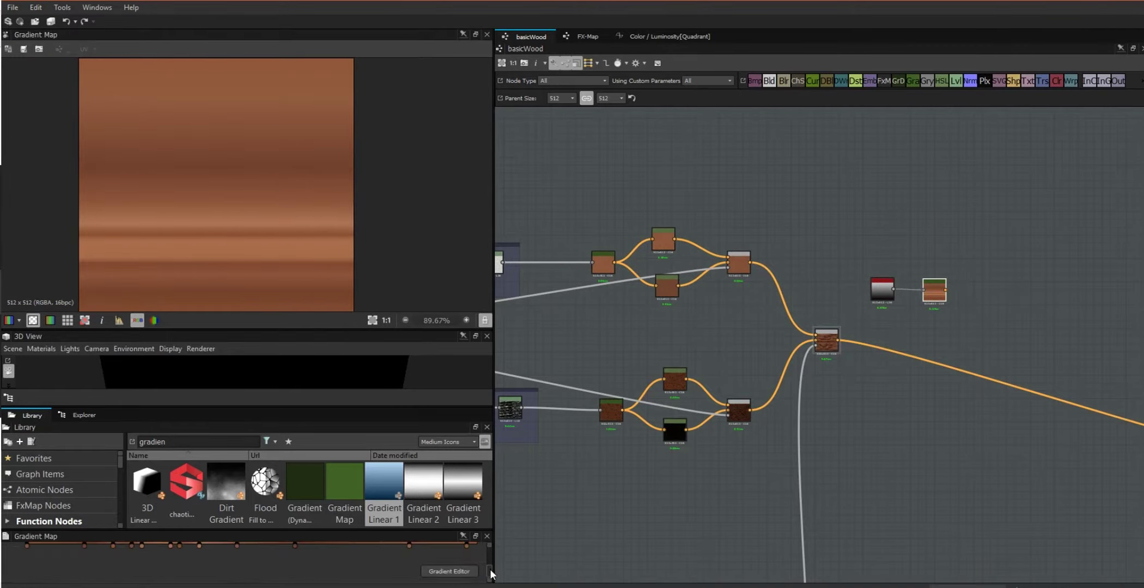
{"action": "left_click", "coordinate": [449, 571]}
- Delete six of the copied gradient's colour keys and move the Gradient Editor aside
{"action": "left_click_drag", "start_coordinate": [865, 146], "coordinate": [842, 136]}
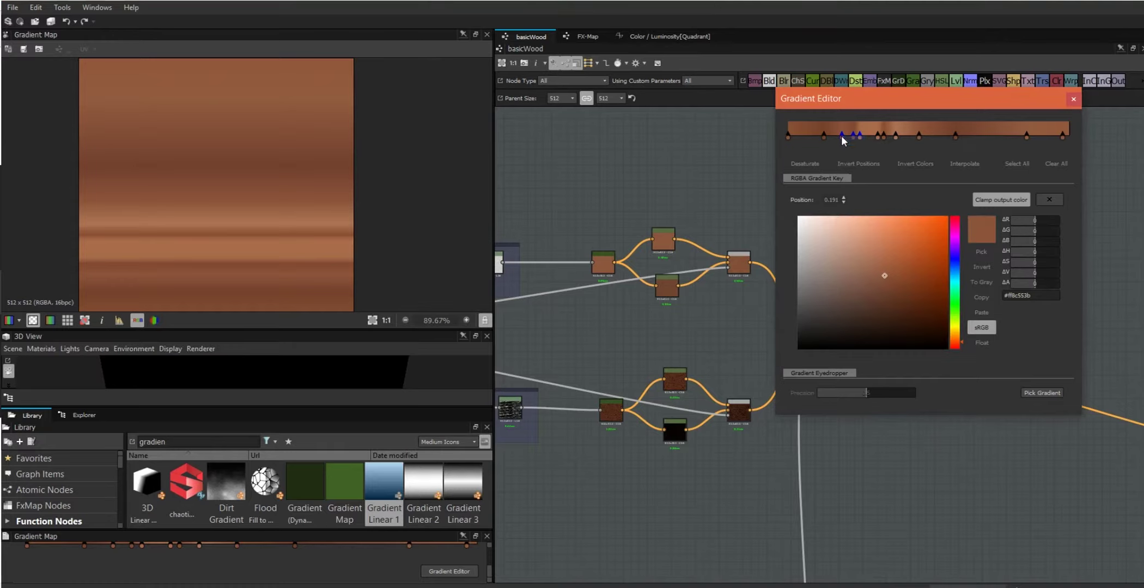
{"action": "key", "text": "Delete"}
{"action": "left_click_drag", "start_coordinate": [901, 137], "coordinate": [886, 148]}
{"action": "key", "text": "Delete"}
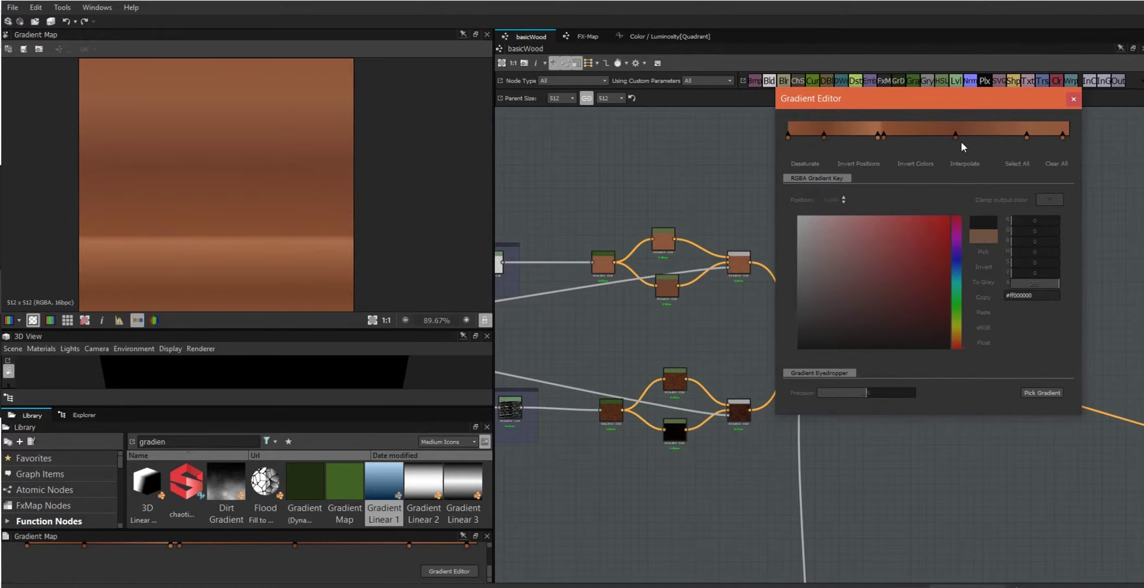
{"action": "left_click_drag", "start_coordinate": [891, 145], "coordinate": [881, 130]}
{"action": "key", "text": "Delete"}
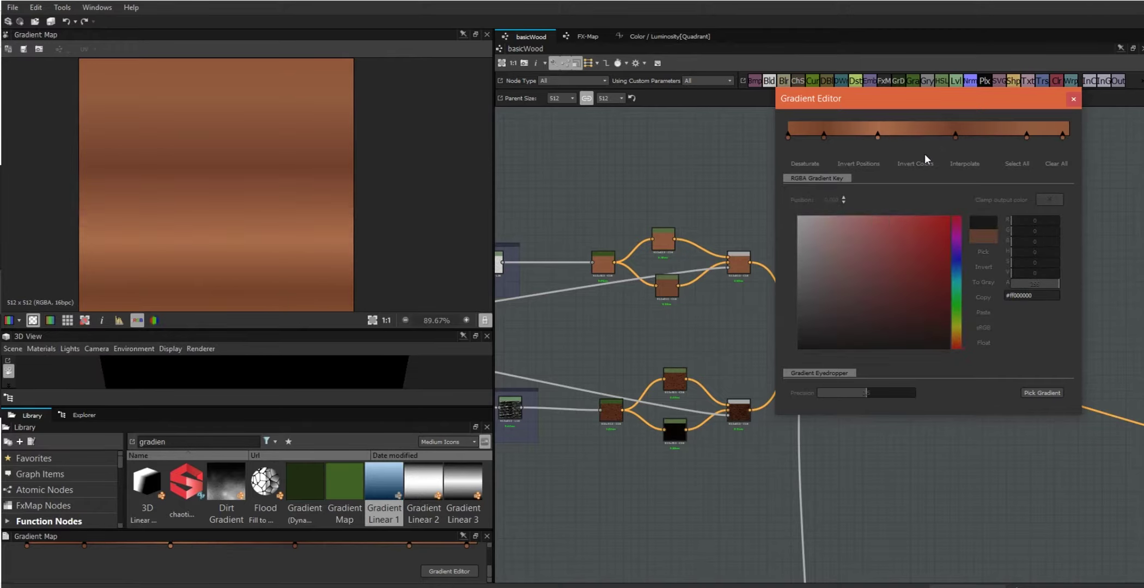
{"action": "left_click", "coordinate": [1064, 139]}
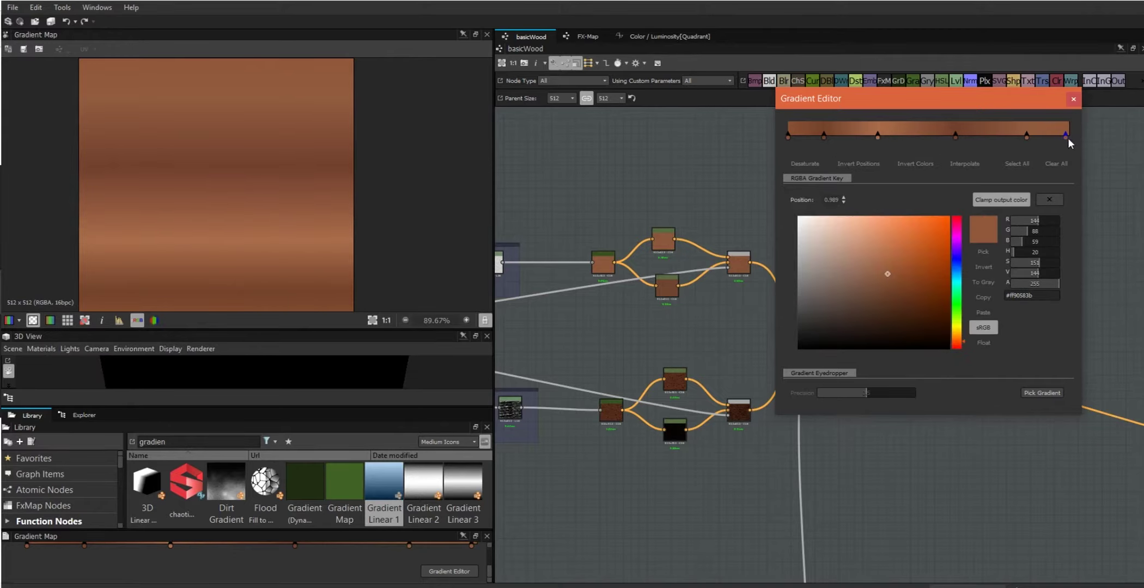
{"action": "scroll", "coordinate": [232, 136], "scroll_direction": "down", "scroll_amount": 2}
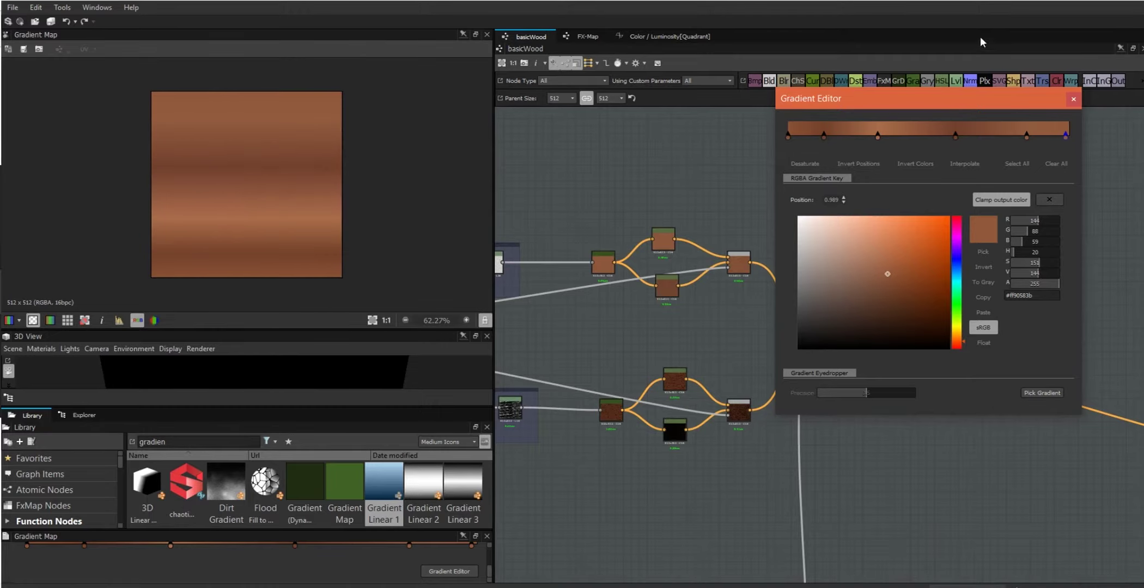
{"action": "left_click_drag", "start_coordinate": [976, 100], "coordinate": [751, 131]}
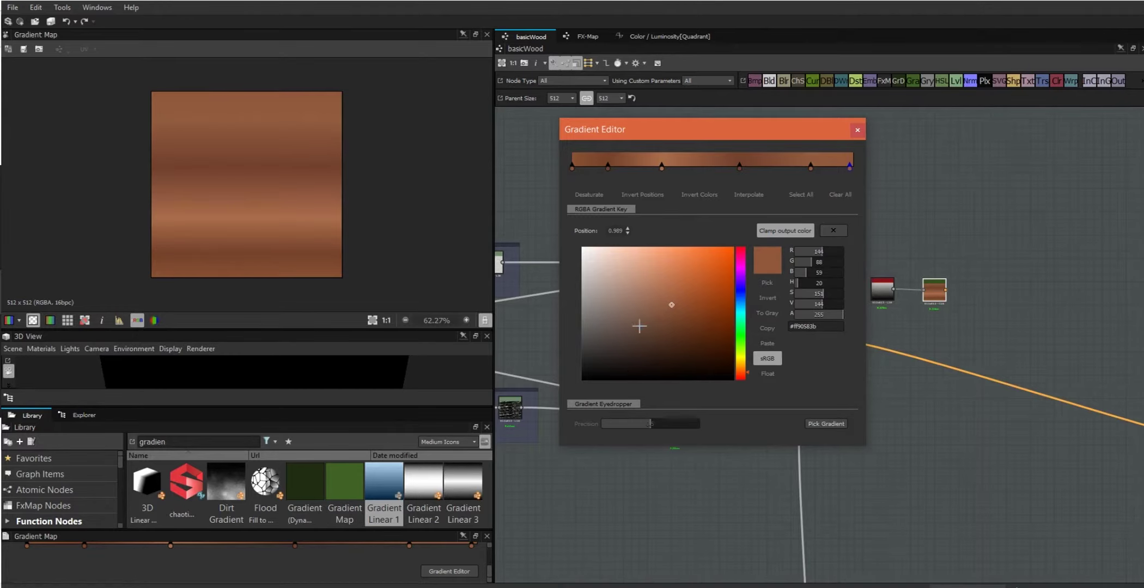
{"action": "left_click_drag", "start_coordinate": [636, 136], "coordinate": [698, 155]}
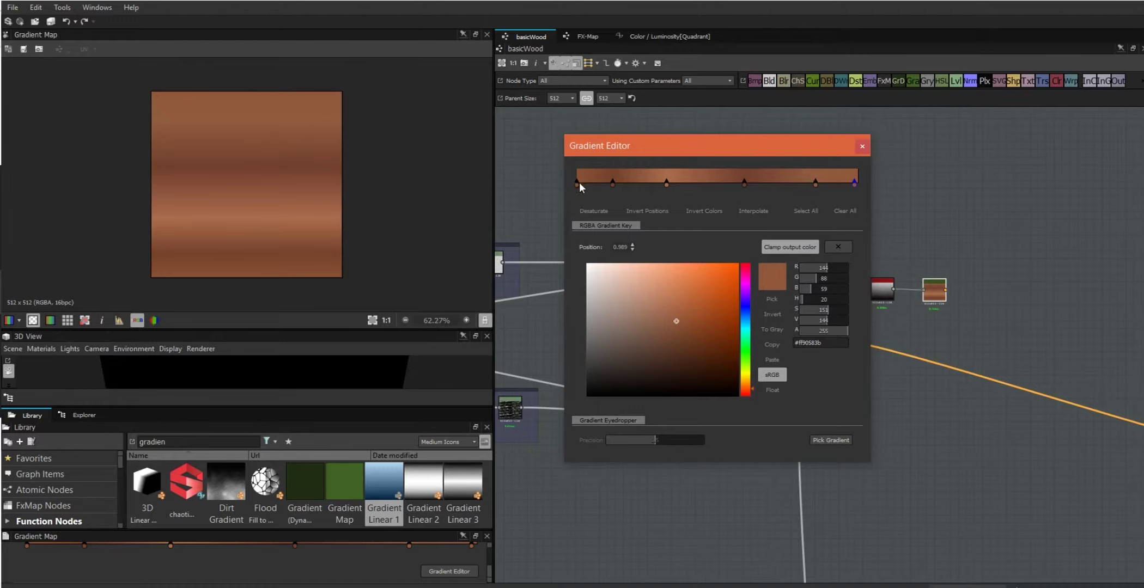
- Add a new key at 0.985, delete the rightmost key, and close the editor
{"action": "left_click_drag", "start_coordinate": [577, 183], "coordinate": [584, 187]}
{"action": "left_click", "coordinate": [576, 183]}
{"action": "left_click_drag", "start_coordinate": [578, 185], "coordinate": [841, 185]}
{"action": "left_click", "coordinate": [854, 183]}
{"action": "key", "text": "Delete"}
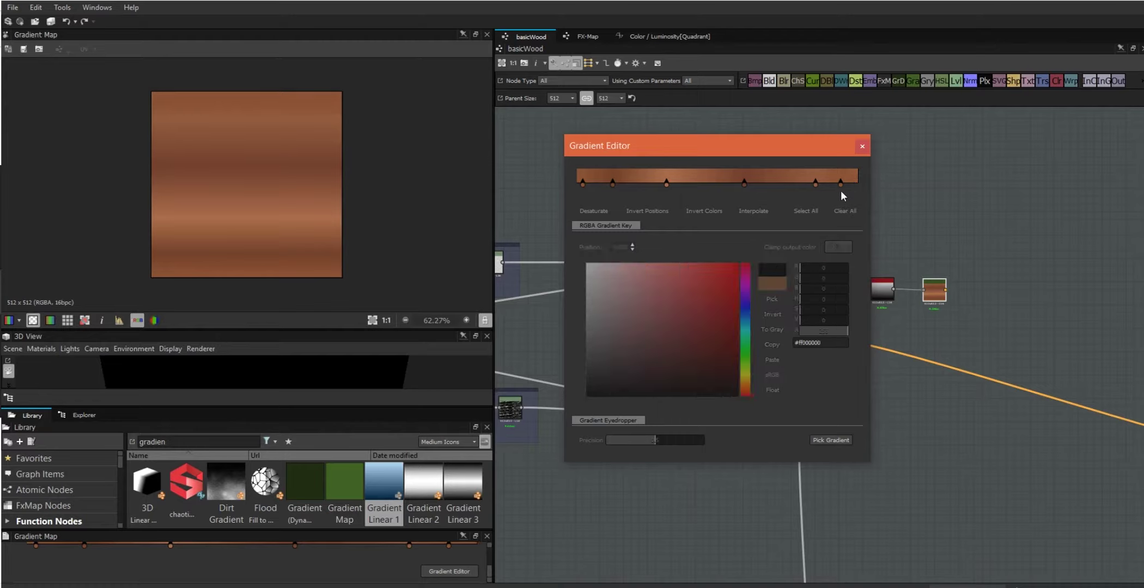
{"action": "left_click_drag", "start_coordinate": [840, 185], "coordinate": [853, 188]}
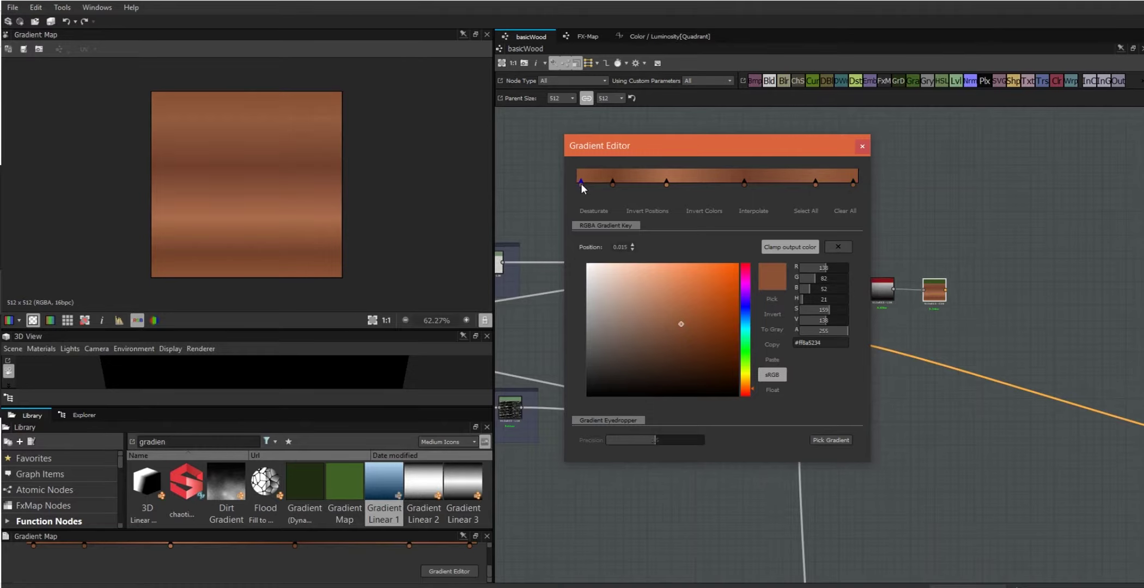
{"action": "left_click", "coordinate": [865, 148]}
- Add a Blend node and wire the wood result into it
{"action": "left_click", "coordinate": [772, 81]}
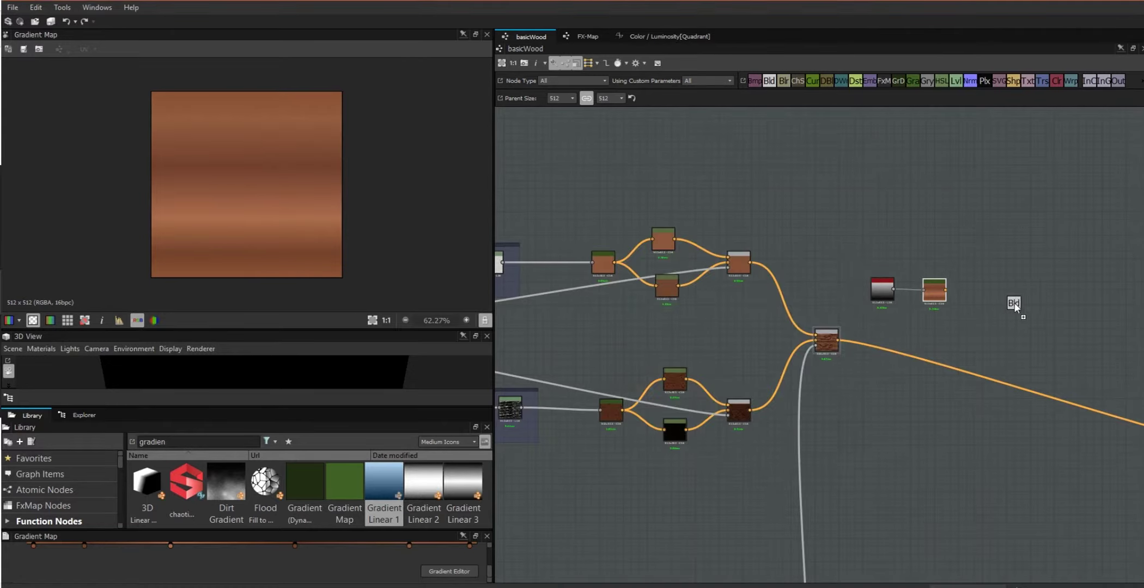
{"action": "left_click", "coordinate": [1013, 318]}
{"action": "left_click_drag", "start_coordinate": [946, 290], "coordinate": [1007, 314]}
{"action": "left_click_drag", "start_coordinate": [1016, 321], "coordinate": [978, 332]}
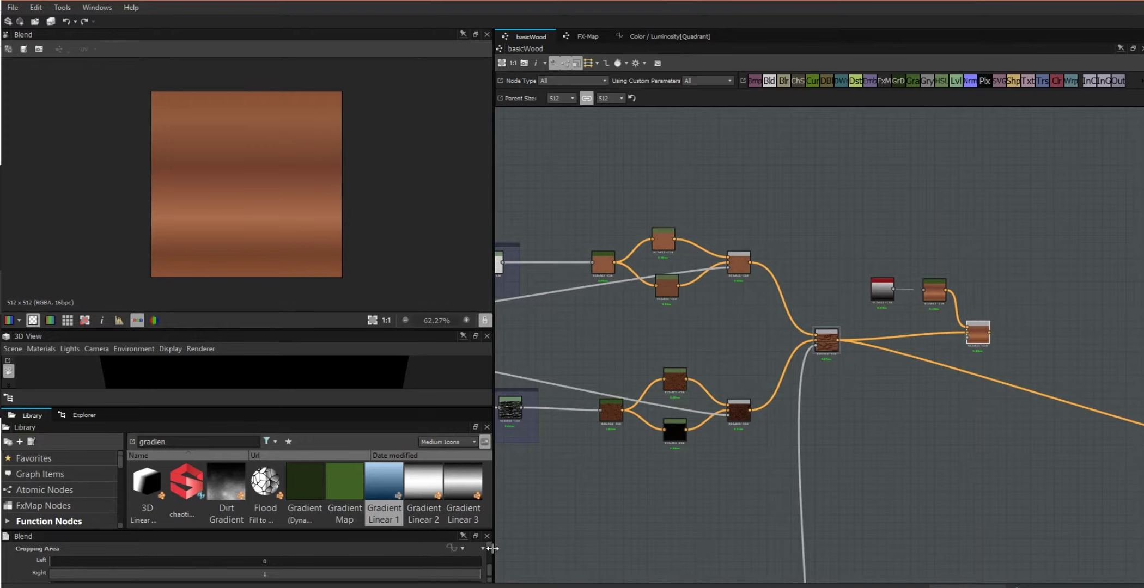
{"action": "left_click_drag", "start_coordinate": [397, 529], "coordinate": [403, 452]}
{"action": "scroll", "coordinate": [486, 553], "scroll_direction": "up", "scroll_amount": 1}
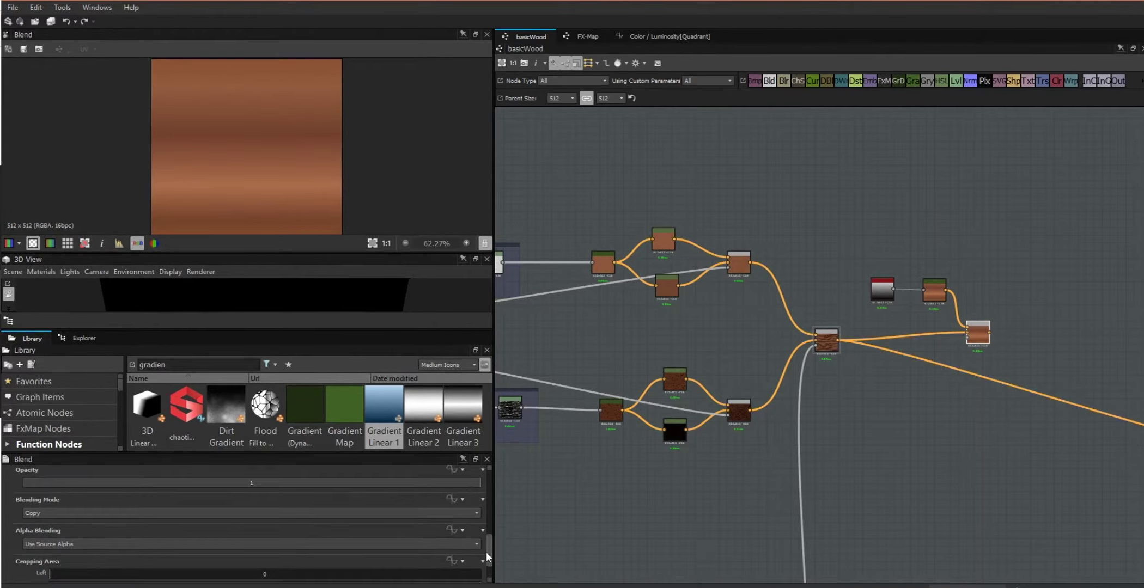
- Compare the Multiply, Screen, Overlay and Soft Light blending modes on the new Blend
{"action": "left_click", "coordinate": [354, 511]}
{"action": "left_click", "coordinate": [192, 427]}
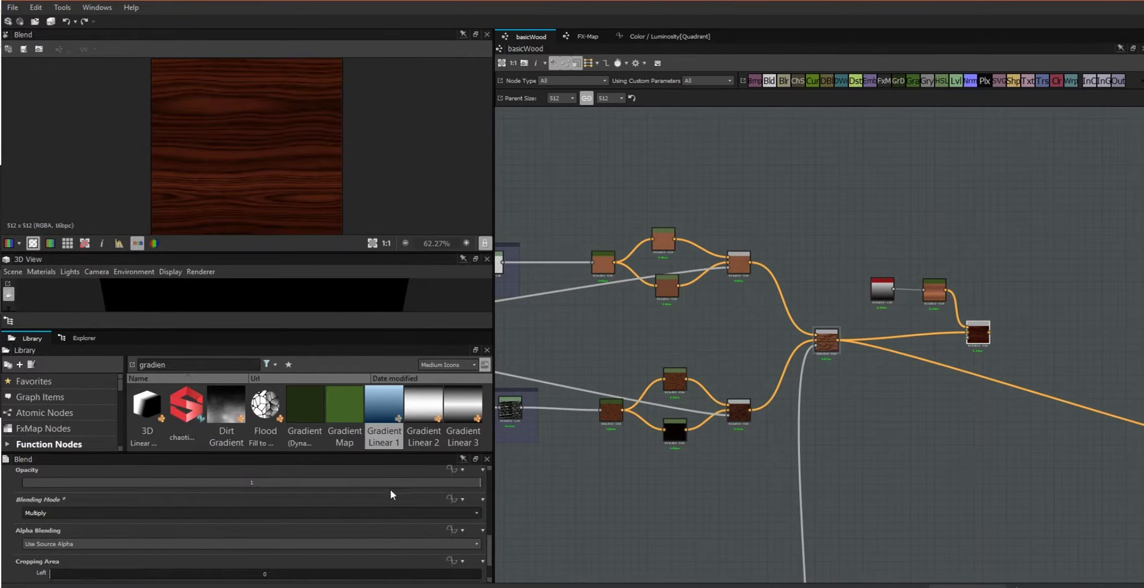
{"action": "left_click", "coordinate": [249, 513]}
{"action": "left_click", "coordinate": [231, 492]}
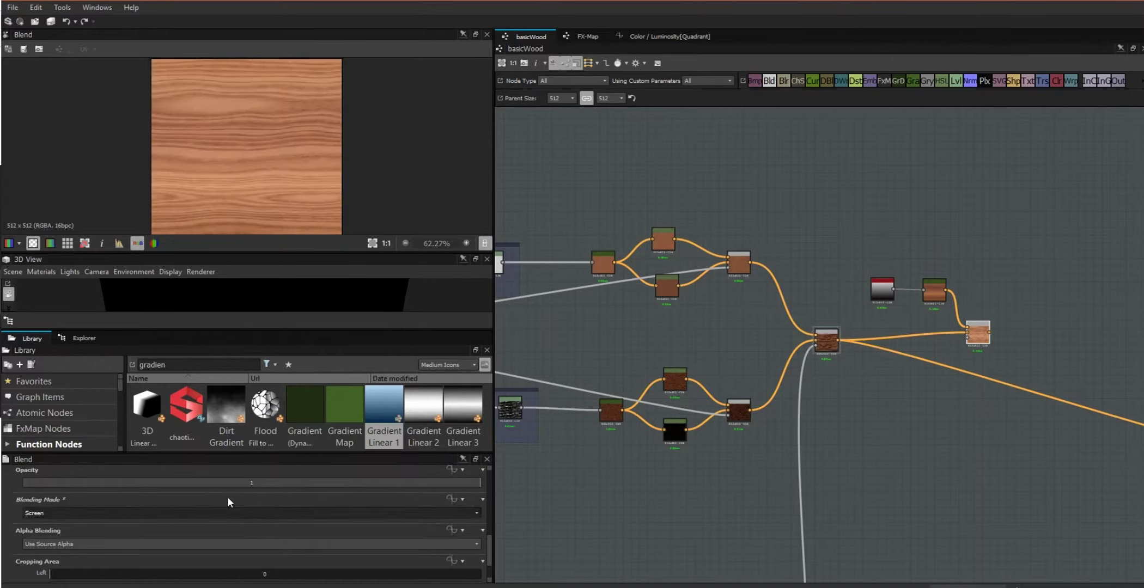
{"action": "left_click", "coordinate": [171, 511]}
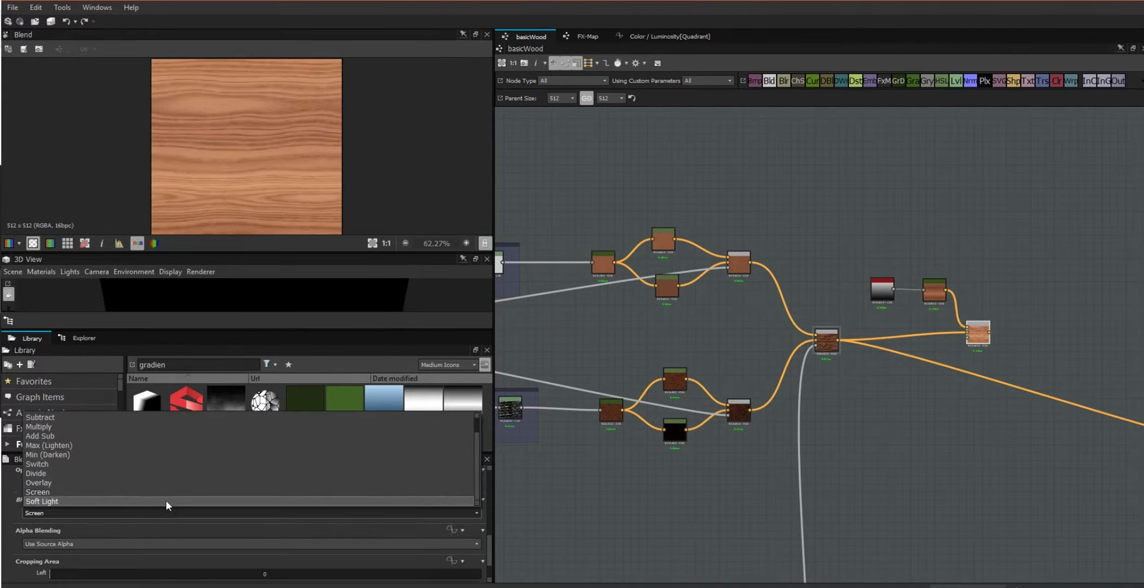
{"action": "left_click", "coordinate": [160, 484]}
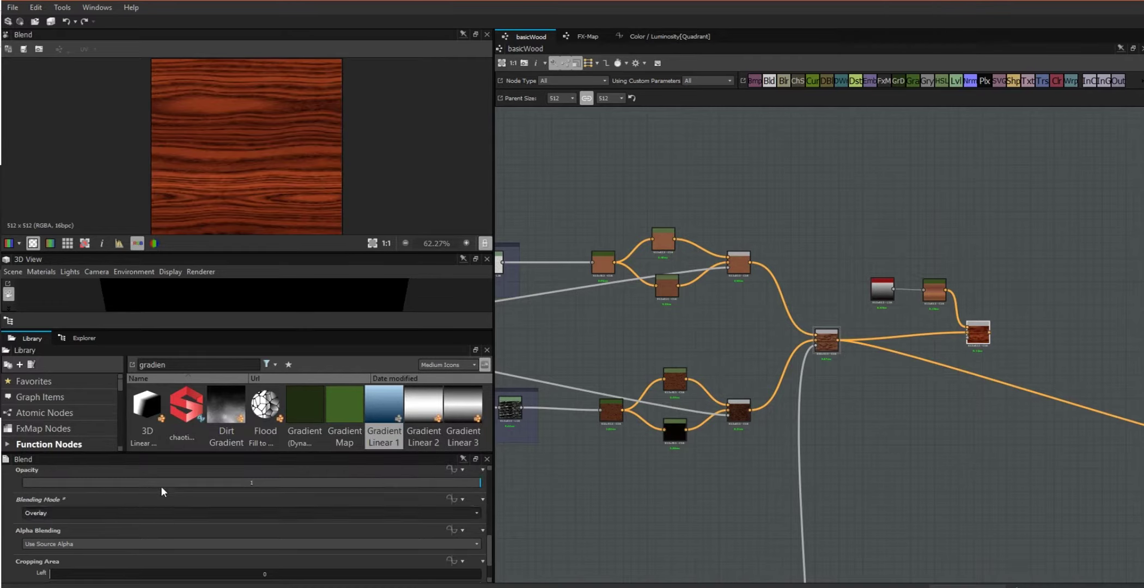
{"action": "left_click", "coordinate": [133, 516]}
{"action": "left_click", "coordinate": [132, 501]}
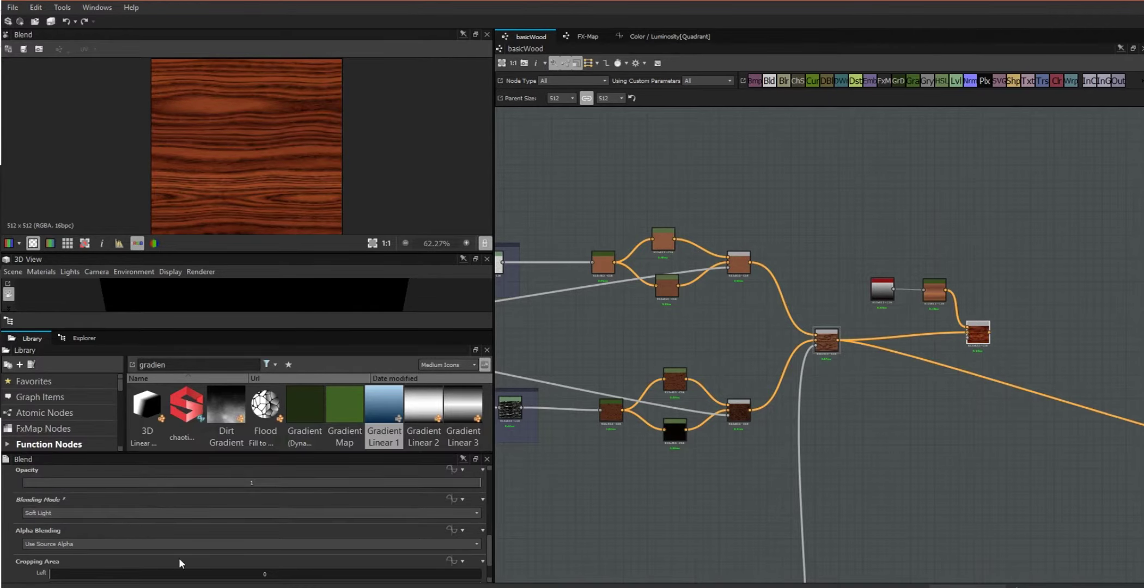
- Settle on Screen blending and connect the Blend result to the Base Color output
{"action": "scroll", "coordinate": [354, 171], "scroll_direction": "up", "scroll_amount": 3}
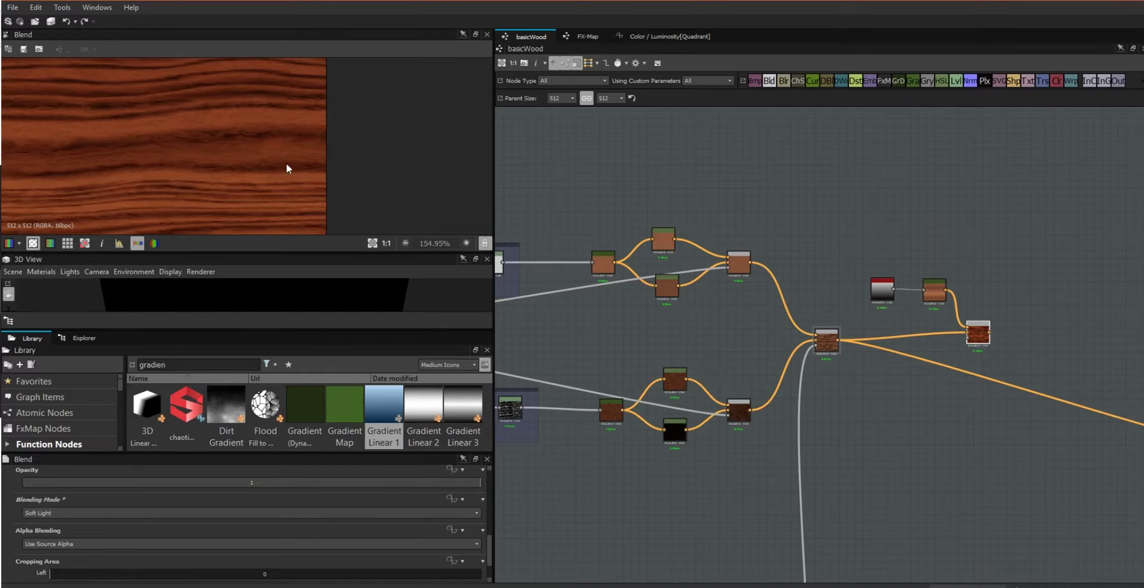
{"action": "scroll", "coordinate": [250, 149], "scroll_direction": "down", "scroll_amount": 2}
{"action": "scroll", "coordinate": [252, 156], "scroll_direction": "down", "scroll_amount": 1}
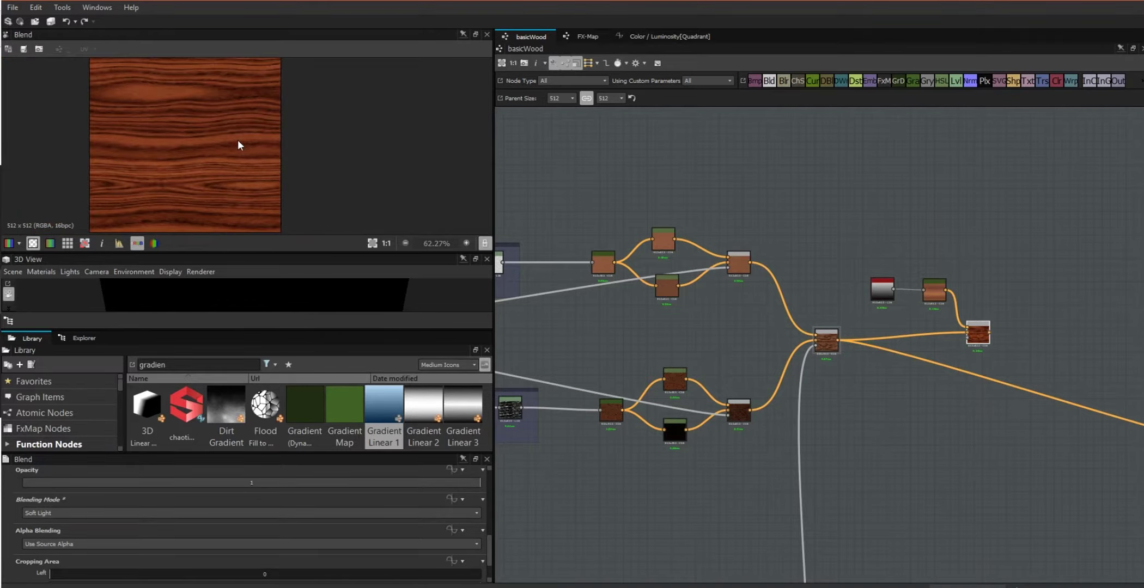
{"action": "left_click", "coordinate": [88, 513]}
{"action": "left_click", "coordinate": [78, 492]}
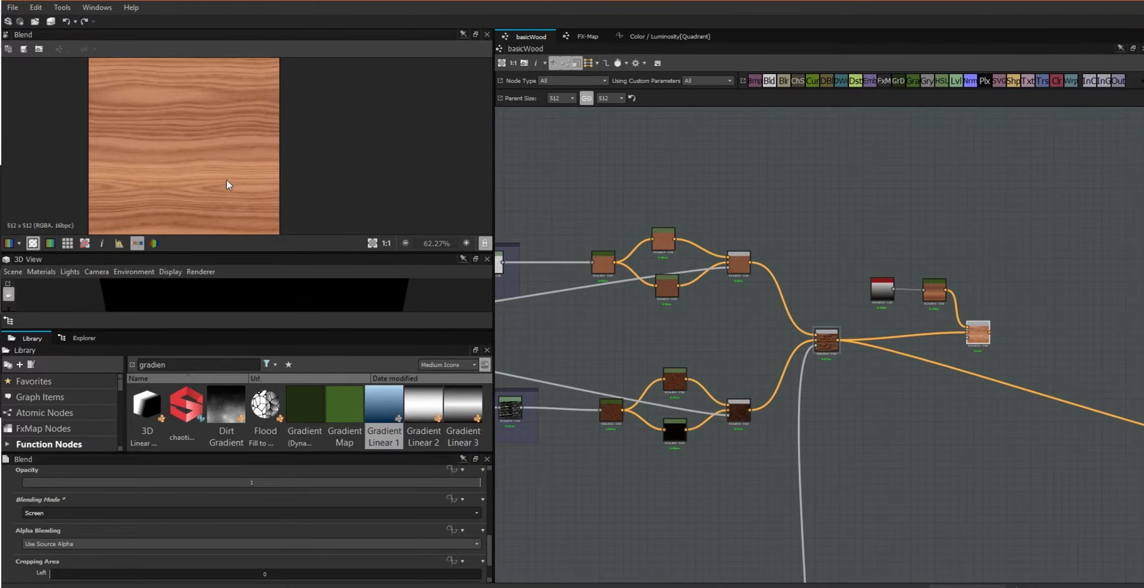
{"action": "scroll", "coordinate": [1043, 509], "scroll_direction": "down", "scroll_amount": 1}
{"action": "middle_click_drag", "start_coordinate": [1041, 511], "coordinate": [799, 458]}
{"action": "left_click_drag", "start_coordinate": [755, 308], "coordinate": [731, 318]}
- Add a Uniform Color node in Grayscale mode with its value set to 255
{"action": "left_click_drag", "start_coordinate": [283, 329], "coordinate": [283, 379]}
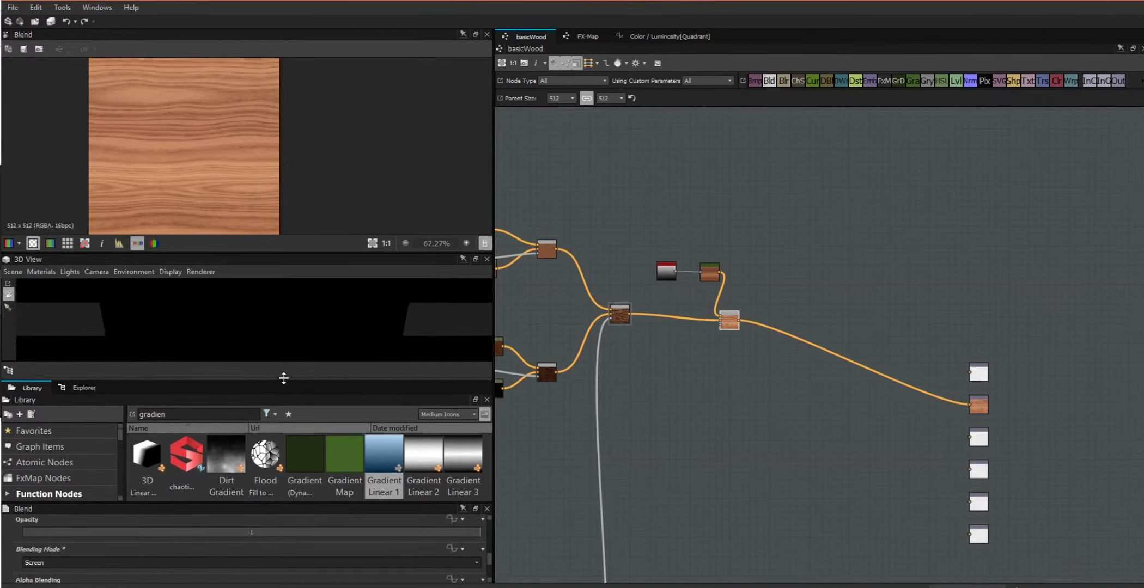
{"action": "left_click_drag", "start_coordinate": [290, 253], "coordinate": [293, 187]}
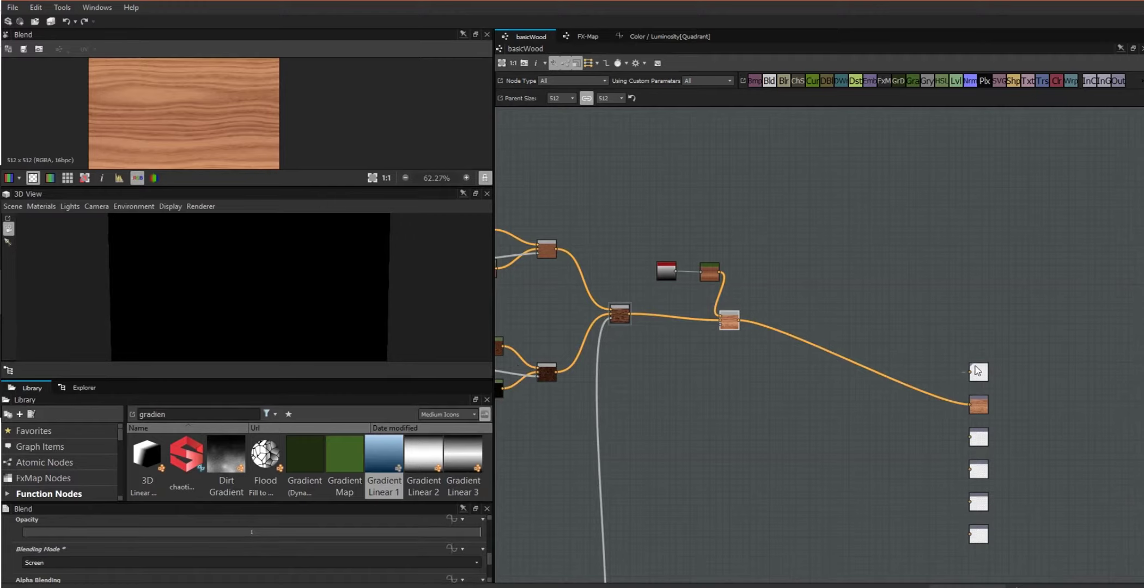
{"action": "left_click_drag", "start_coordinate": [1057, 83], "coordinate": [921, 268]}
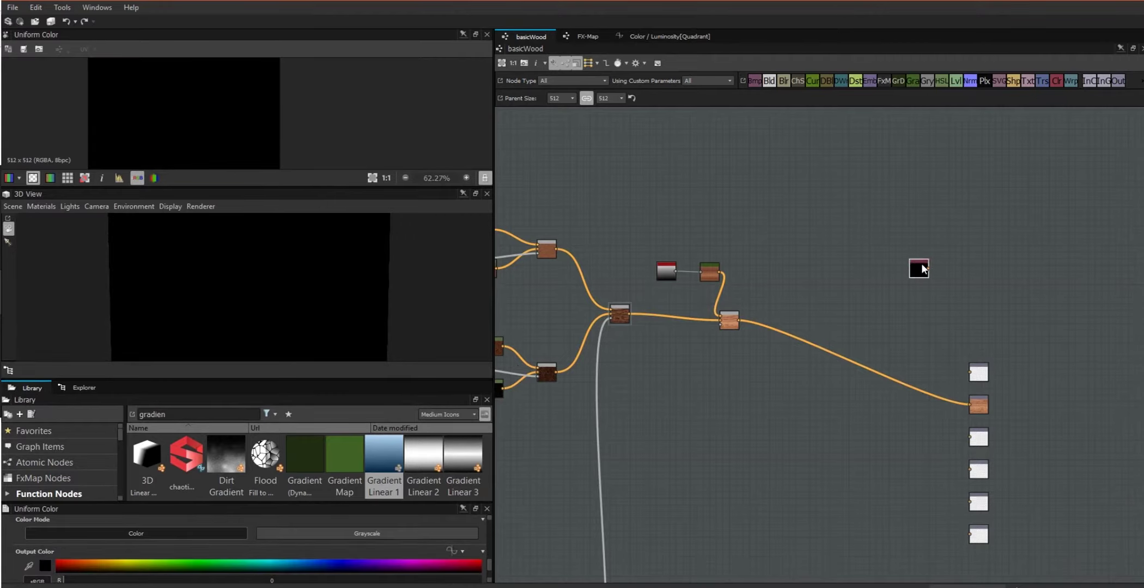
{"action": "left_click", "coordinate": [366, 534]}
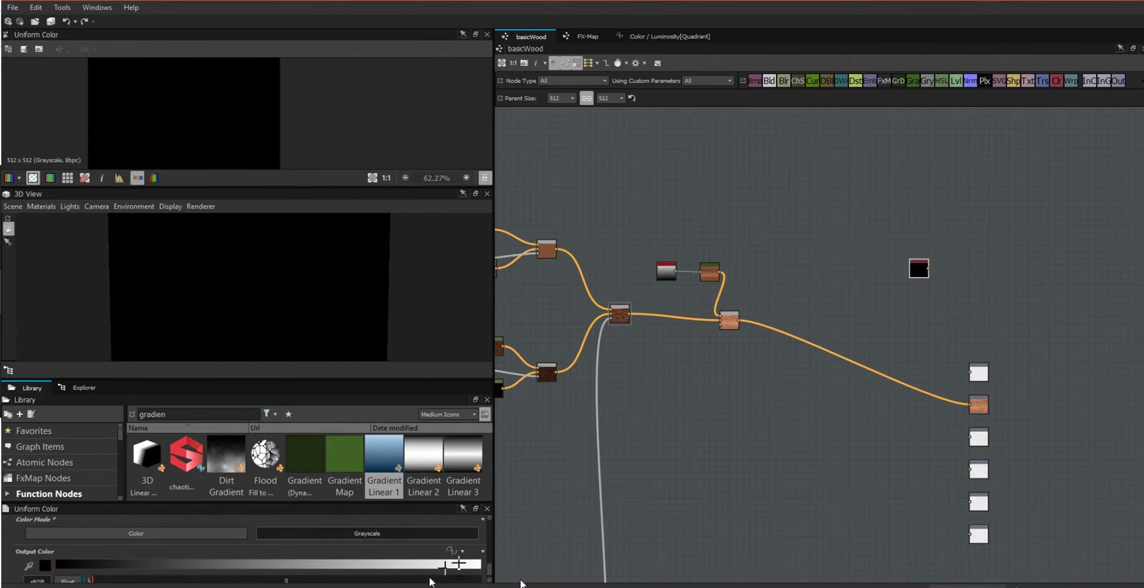
{"action": "left_click_drag", "start_coordinate": [460, 564], "coordinate": [482, 564]}
- Link the white Uniform Color to the top output and enlarge the 3D wood preview
{"action": "left_click_drag", "start_coordinate": [929, 268], "coordinate": [969, 373]}
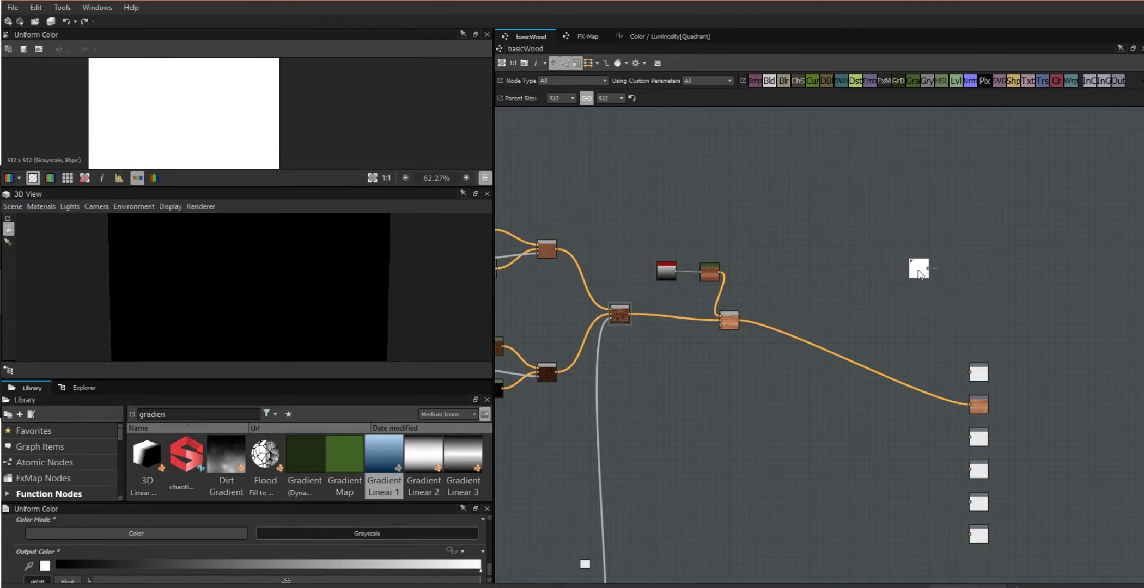
{"action": "left_click_drag", "start_coordinate": [930, 268], "coordinate": [971, 373]}
{"action": "left_click_drag", "start_coordinate": [919, 268], "coordinate": [925, 320]}
{"action": "left_click_drag", "start_coordinate": [300, 379], "coordinate": [393, 324]}
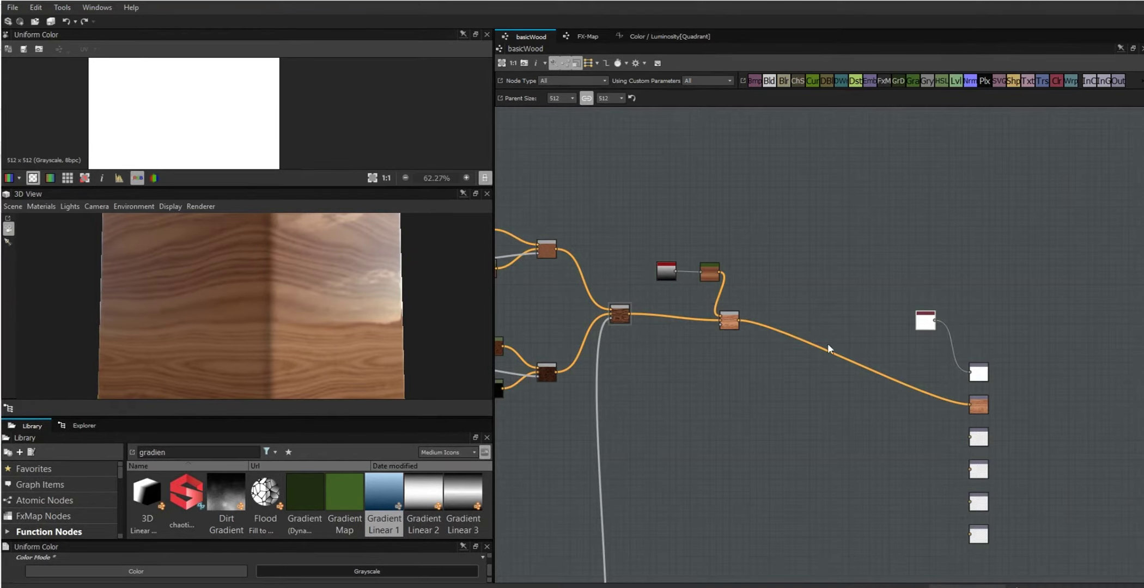
{"action": "middle_click_drag", "start_coordinate": [771, 429], "coordinate": [1032, 413]}
{"action": "scroll", "coordinate": [948, 405], "scroll_direction": "up", "scroll_amount": 2}
{"action": "middle_click_drag", "start_coordinate": [948, 406], "coordinate": [1071, 403]}
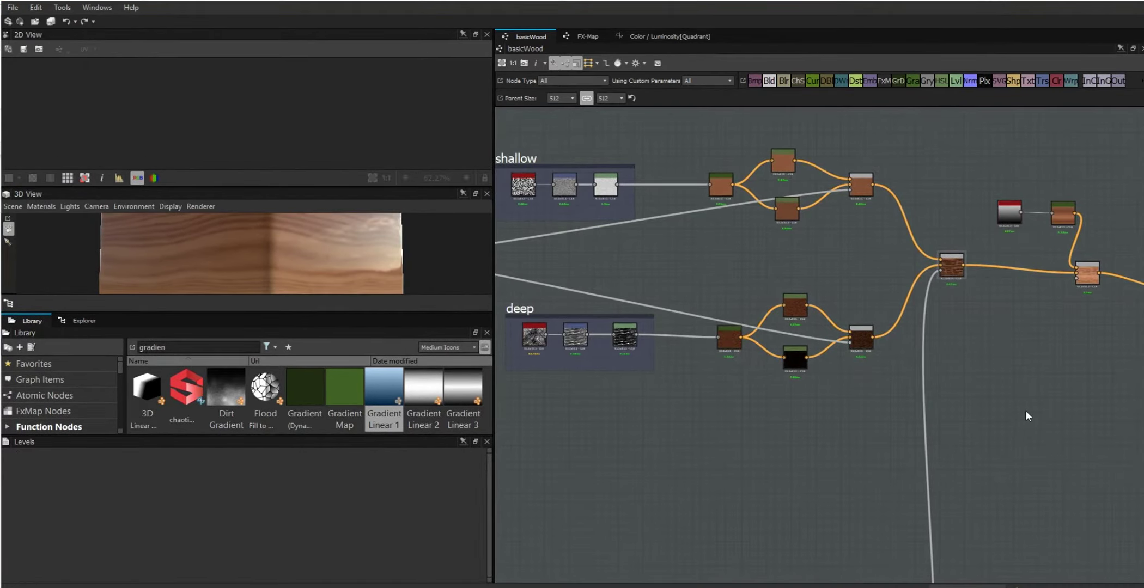
{"action": "scroll", "coordinate": [1027, 416], "scroll_direction": "down", "scroll_amount": 1}
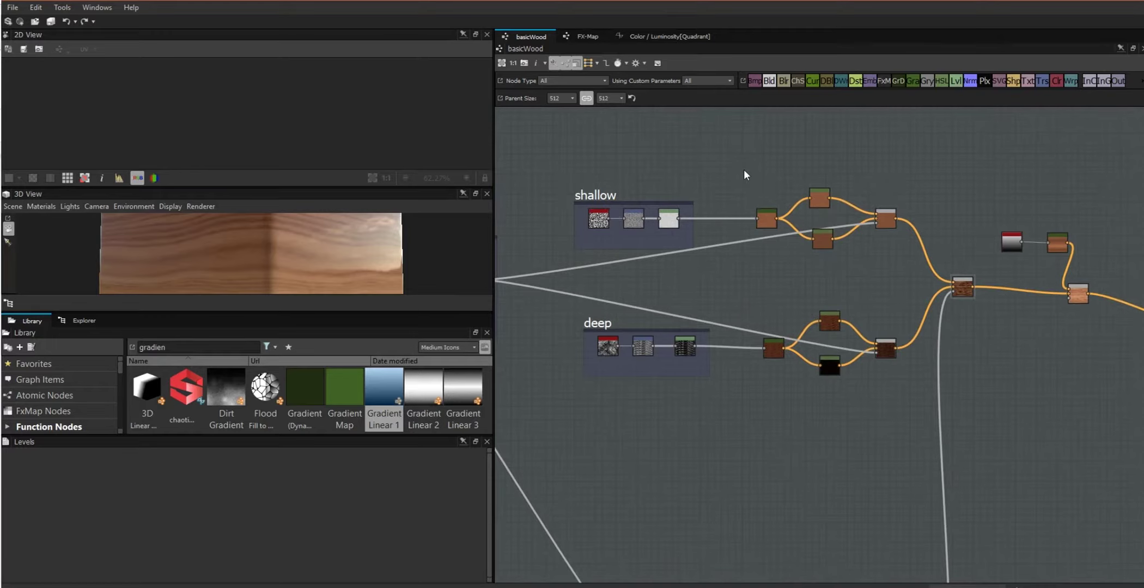
- Wrap the twelve colour-building nodes in a new frame titled 'color'
{"action": "left_click_drag", "start_coordinate": [1031, 242], "coordinate": [1074, 262]}
{"action": "left_click_drag", "start_coordinate": [1058, 243], "coordinate": [1012, 247]}
{"action": "left_click_drag", "start_coordinate": [1077, 295], "coordinate": [1031, 302]}
{"action": "left_click_drag", "start_coordinate": [748, 188], "coordinate": [1060, 376]}
{"action": "right_click", "coordinate": [903, 247]}
{"action": "left_click", "coordinate": [960, 318]}
{"action": "double_click", "coordinate": [103, 504]}
{"action": "type", "text": "color"}
{"action": "key", "text": "Return"}
- Position the color frame beside the shallow and deep frames, then add a Blend node
{"action": "left_click_drag", "start_coordinate": [774, 203], "coordinate": [785, 113]}
{"action": "middle_click_drag", "start_coordinate": [982, 395], "coordinate": [797, 397]}
{"action": "middle_click_drag", "start_coordinate": [948, 370], "coordinate": [858, 304]}
{"action": "scroll", "coordinate": [673, 369], "scroll_direction": "down", "scroll_amount": 2}
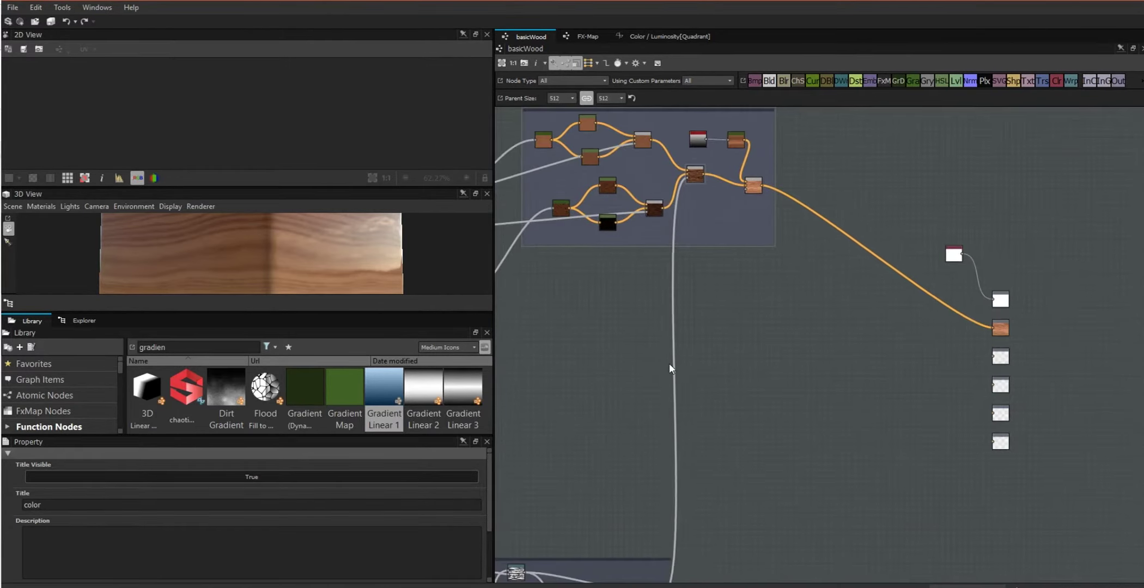
{"action": "middle_click_drag", "start_coordinate": [673, 369], "coordinate": [822, 431]}
{"action": "middle_click_drag", "start_coordinate": [691, 192], "coordinate": [731, 308]}
{"action": "left_click_drag", "start_coordinate": [729, 291], "coordinate": [749, 309]}
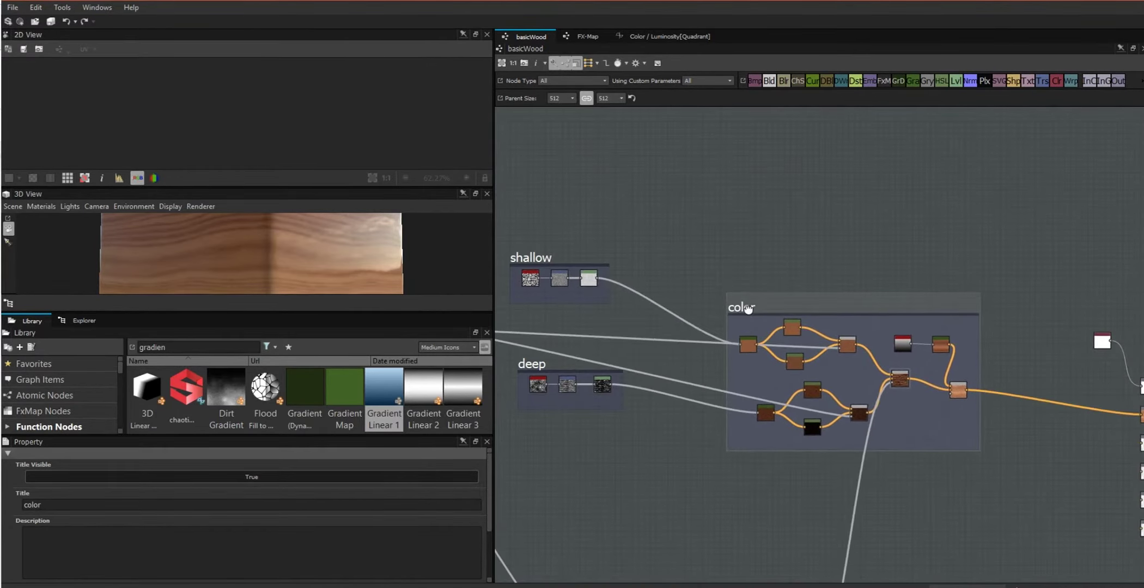
{"action": "middle_click_drag", "start_coordinate": [937, 375], "coordinate": [897, 400]}
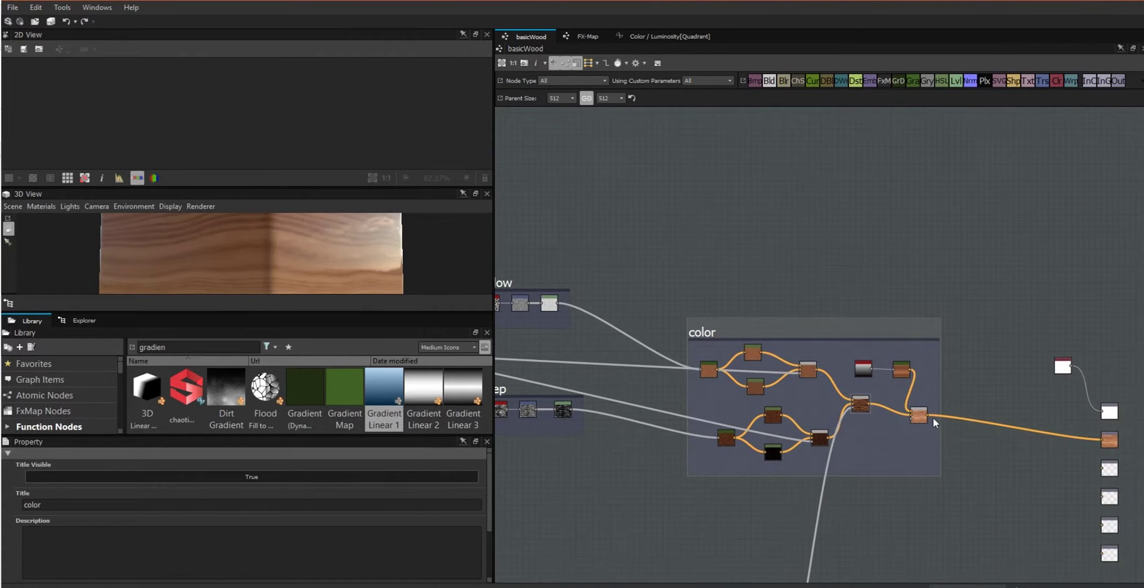
{"action": "left_click_drag", "start_coordinate": [769, 82], "coordinate": [828, 202]}
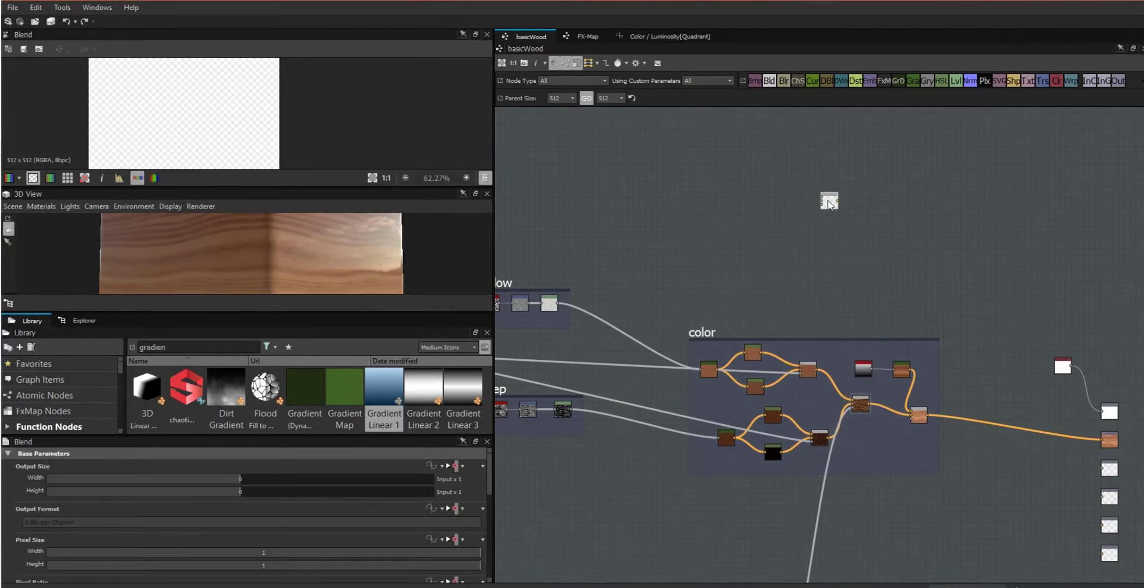
- Add two Levels nodes fed by the shallow and deep outputs, both plugged into the Blend
{"action": "left_click_drag", "start_coordinate": [955, 82], "coordinate": [726, 216]}
{"action": "left_click_drag", "start_coordinate": [558, 303], "coordinate": [784, 168]}
{"action": "left_click_drag", "start_coordinate": [955, 82], "coordinate": [785, 237]}
{"action": "left_click_drag", "start_coordinate": [572, 411], "coordinate": [821, 204]}
{"action": "left_click_drag", "start_coordinate": [791, 161], "coordinate": [820, 198]}
- Use the rings mask as the Blend's opacity and preview the grayscale wood-grain result
{"action": "scroll", "coordinate": [780, 277], "scroll_direction": "down", "scroll_amount": 1}
{"action": "middle_click_drag", "start_coordinate": [780, 277], "coordinate": [942, 197]}
{"action": "left_click_drag", "start_coordinate": [943, 196], "coordinate": [928, 567]}
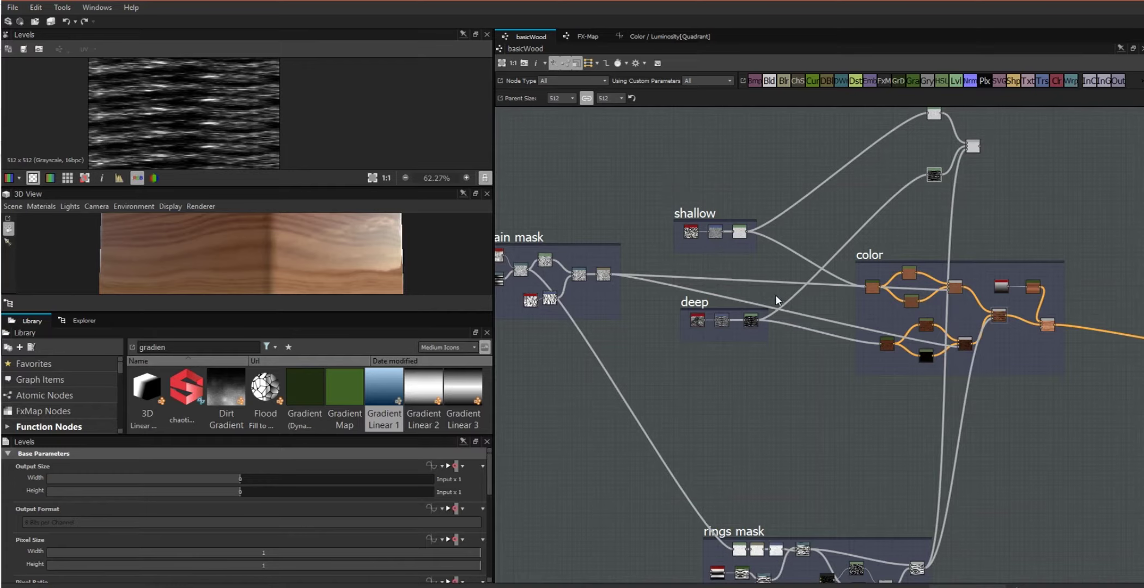
{"action": "middle_click_drag", "start_coordinate": [938, 154], "coordinate": [741, 316]}
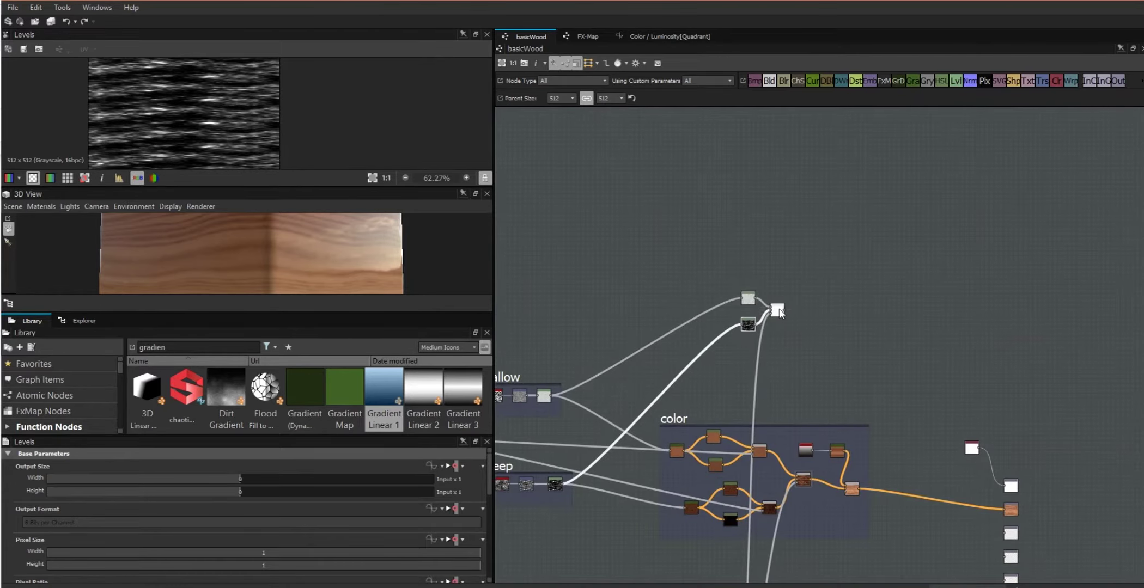
{"action": "left_click", "coordinate": [777, 310]}
{"action": "left_click_drag", "start_coordinate": [271, 190], "coordinate": [271, 214]}
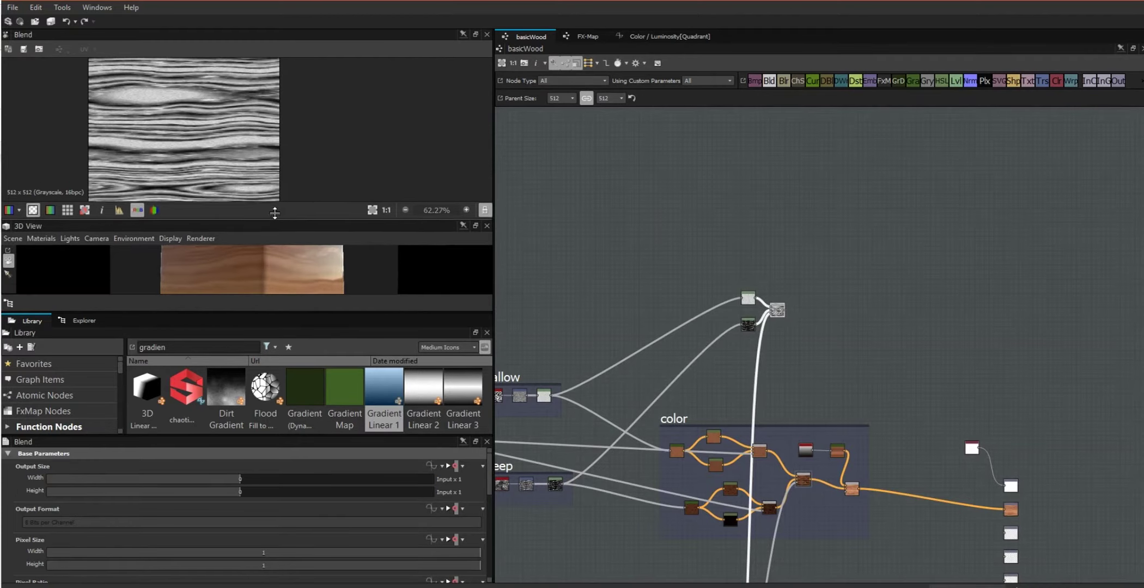
- Inspect the upper Levels node's settings and clear the old library search text
{"action": "scroll", "coordinate": [733, 324], "scroll_direction": "up", "scroll_amount": 5}
{"action": "scroll", "coordinate": [802, 332], "scroll_direction": "down", "scroll_amount": 1}
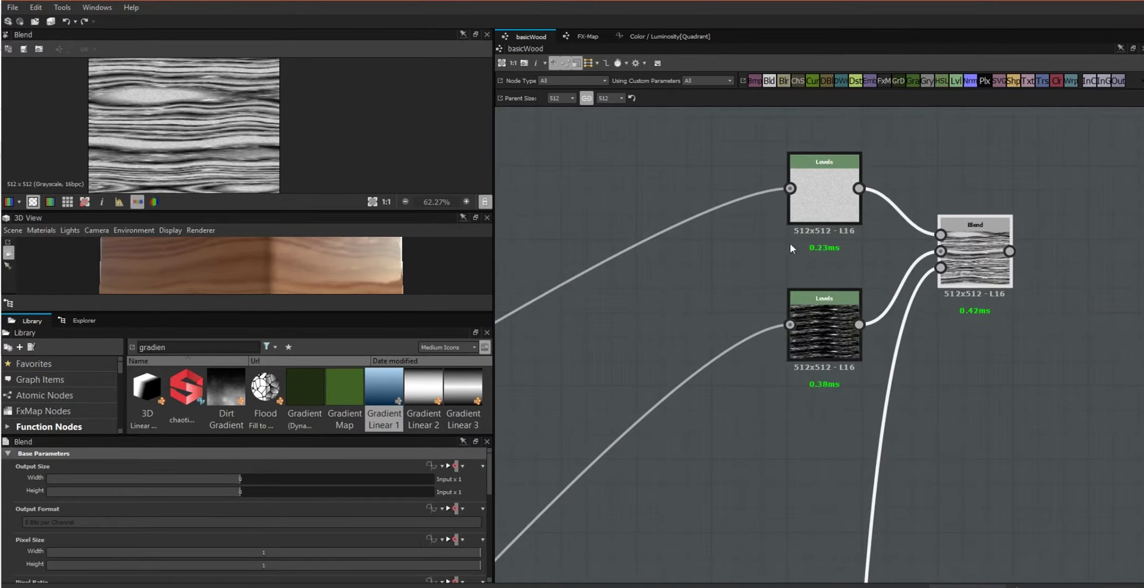
{"action": "left_click", "coordinate": [823, 190]}
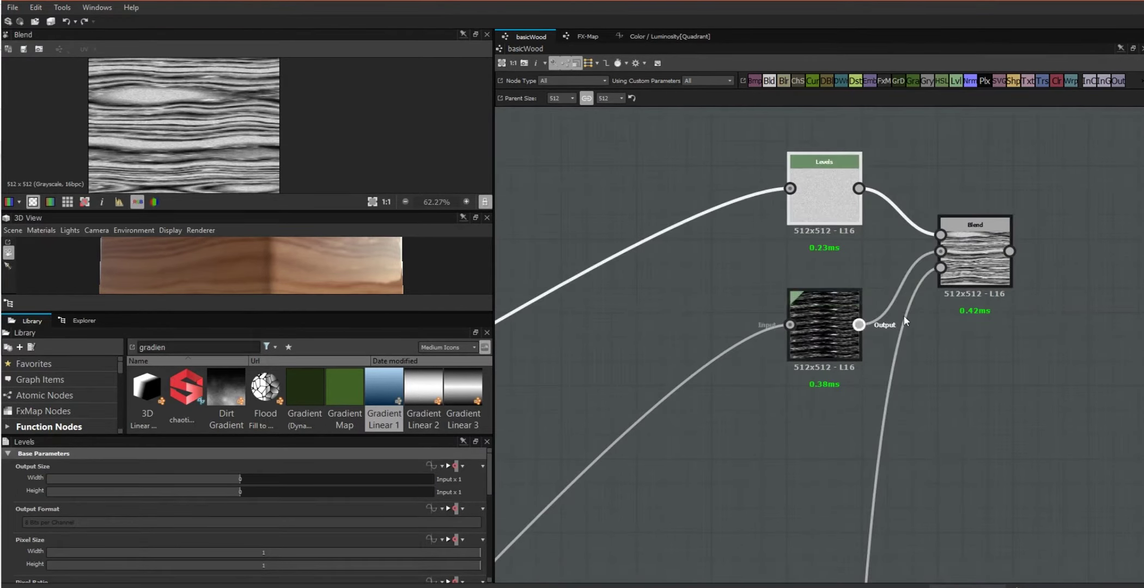
{"action": "middle_click_drag", "start_coordinate": [979, 397], "coordinate": [726, 389]}
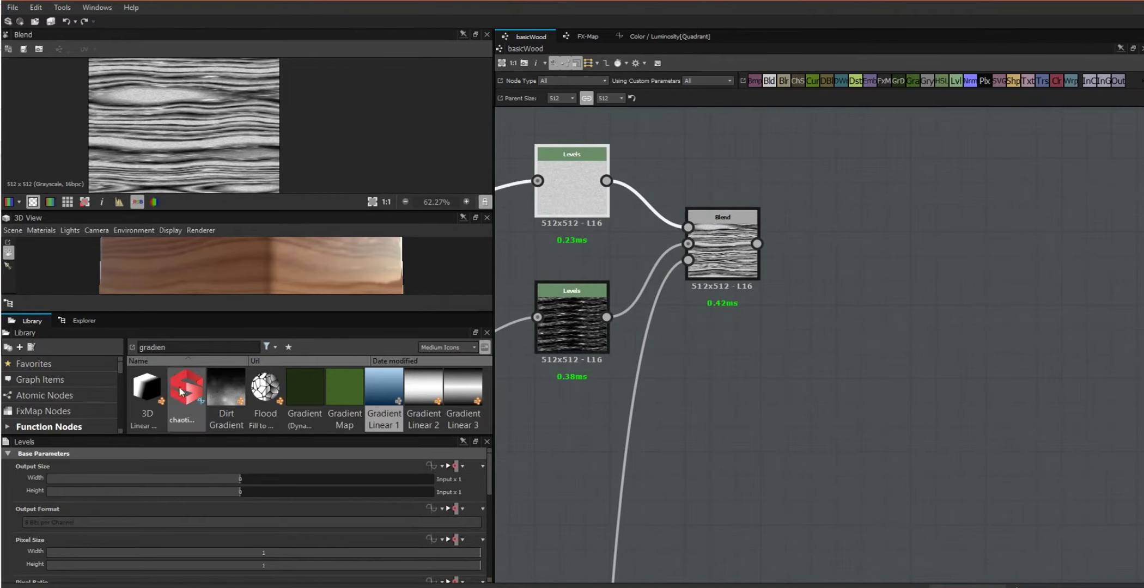
{"action": "double_click", "coordinate": [175, 345]}
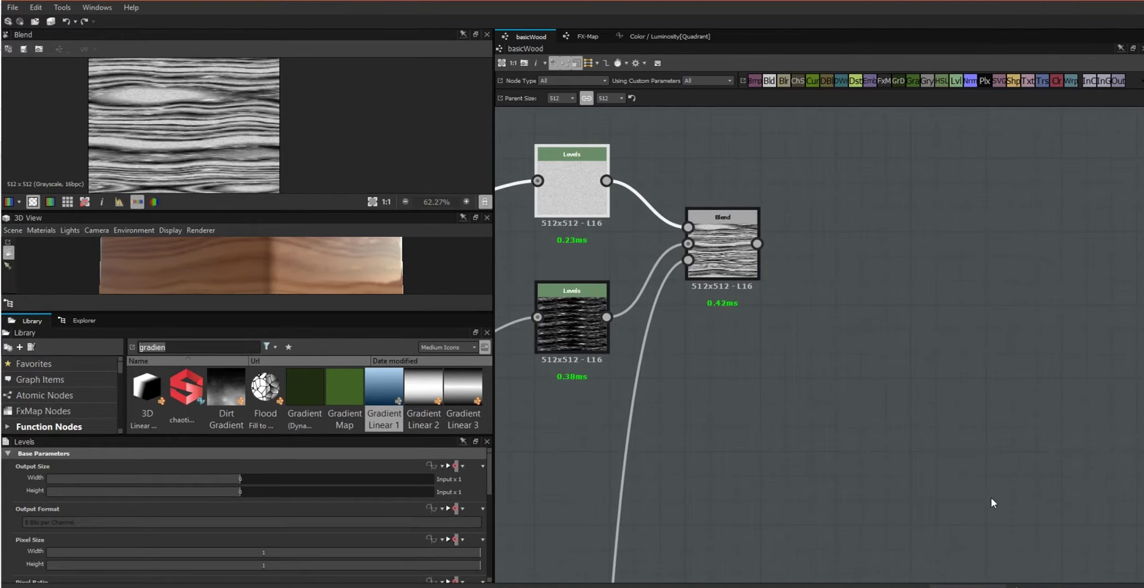
- Search the library for 'ambient' and add an Ambient Occlusion (HBAO) node after the Blend
{"action": "type", "text": "amient"}
{"action": "key", "text": "BackSpace"}
{"action": "key", "text": "BackSpace"}
{"action": "key", "text": "BackSpace"}
{"action": "type", "text": "b"}
{"action": "left_click_drag", "start_coordinate": [147, 388], "coordinate": [874, 243]}
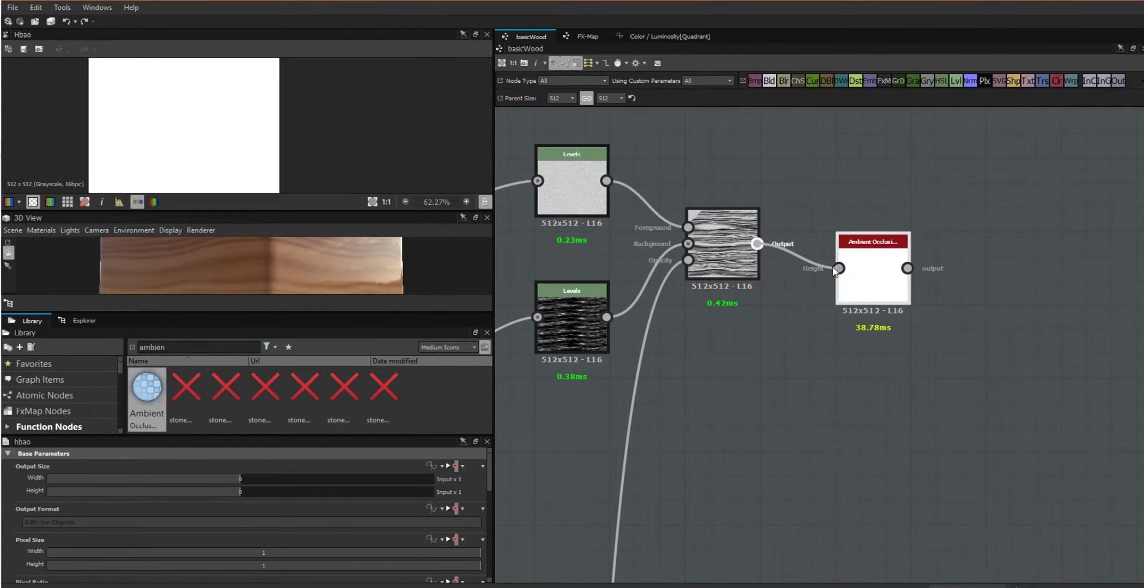
{"action": "left_click_drag", "start_coordinate": [488, 470], "coordinate": [488, 541]}
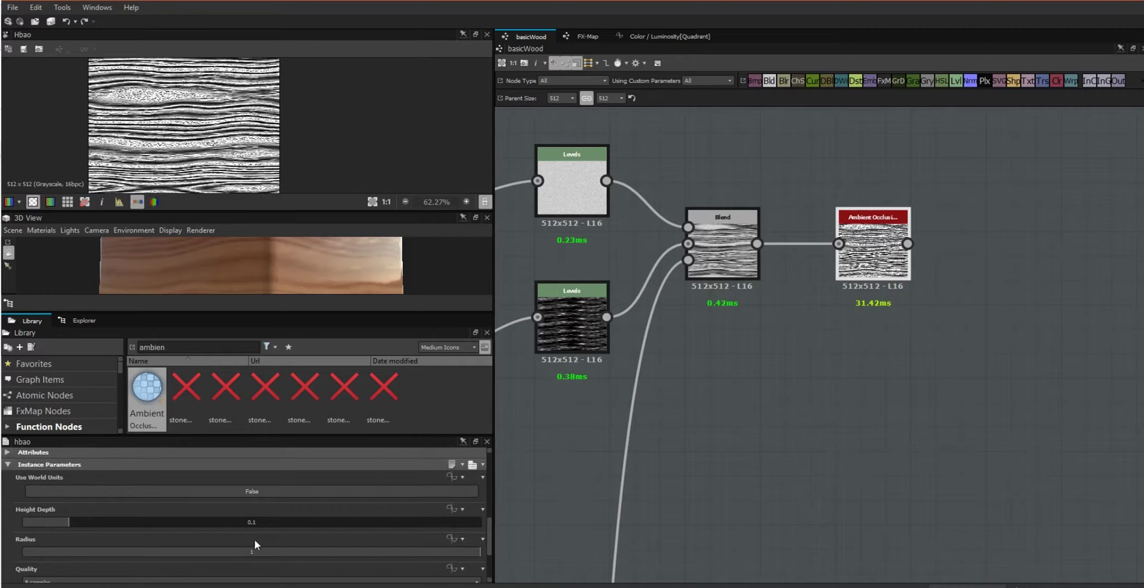
- Lower the HBAO Height Depth to 0.01 and enlarge the 2D preview
{"action": "left_click_drag", "start_coordinate": [63, 521], "coordinate": [29, 527]}
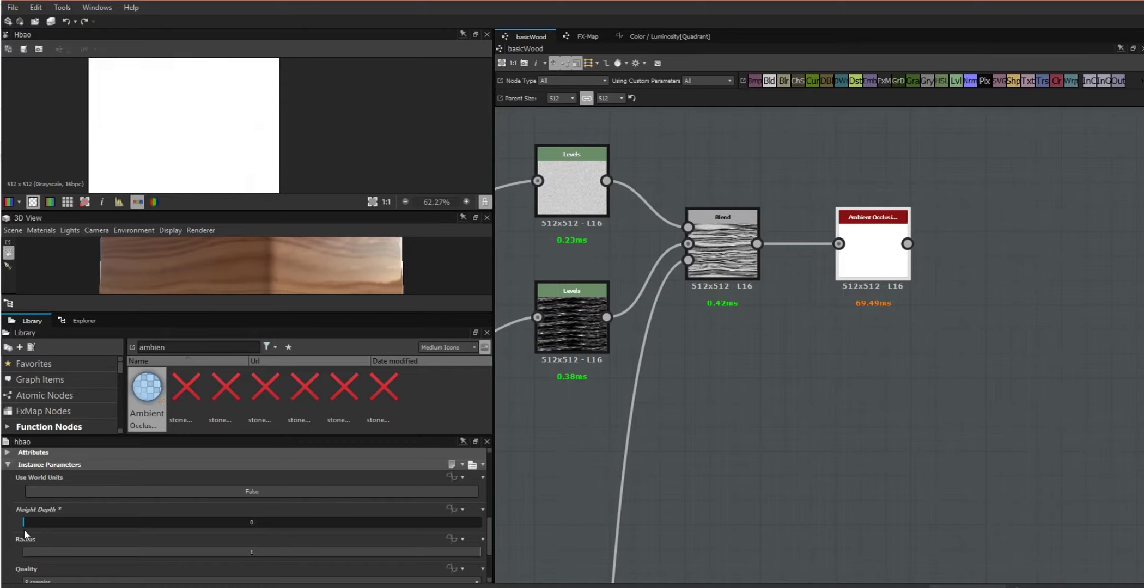
{"action": "left_click_drag", "start_coordinate": [250, 213], "coordinate": [250, 235]}
{"action": "scroll", "coordinate": [238, 179], "scroll_direction": "up", "scroll_amount": 3}
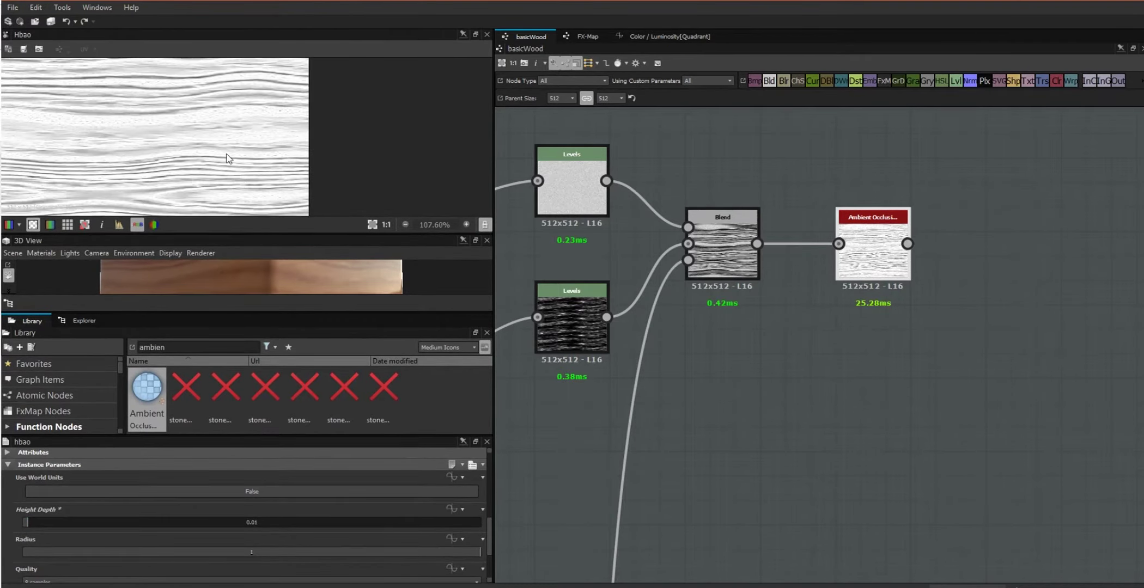
{"action": "scroll", "coordinate": [227, 158], "scroll_direction": "down", "scroll_amount": 1}
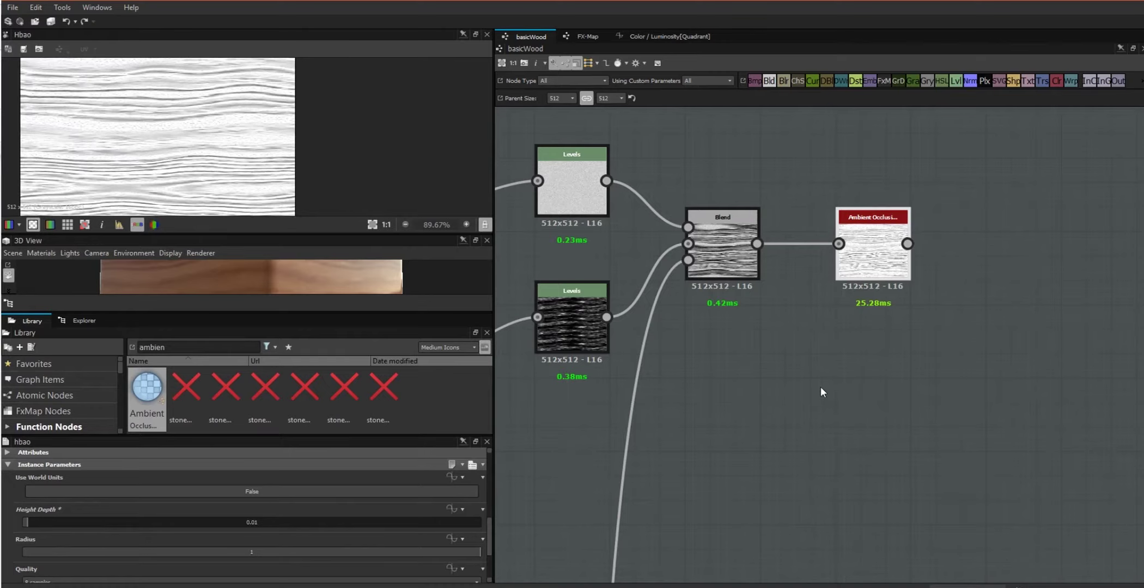
{"action": "middle_click_drag", "start_coordinate": [829, 418], "coordinate": [970, 490]}
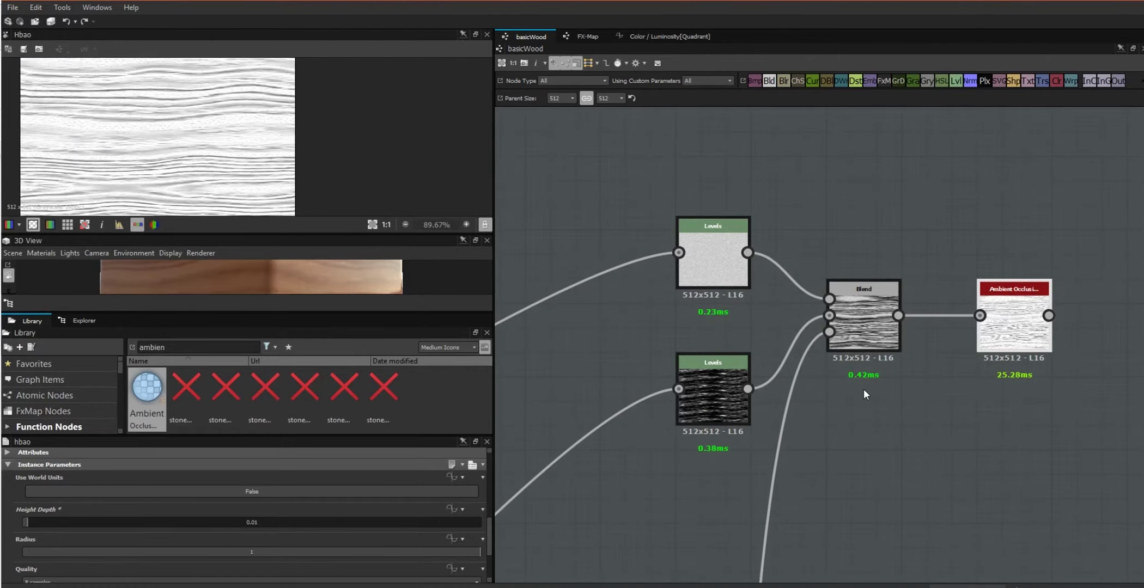
- Adjust the upper Levels histogram to brighten the grain, fitting the 2D preview
{"action": "left_click", "coordinate": [717, 250]}
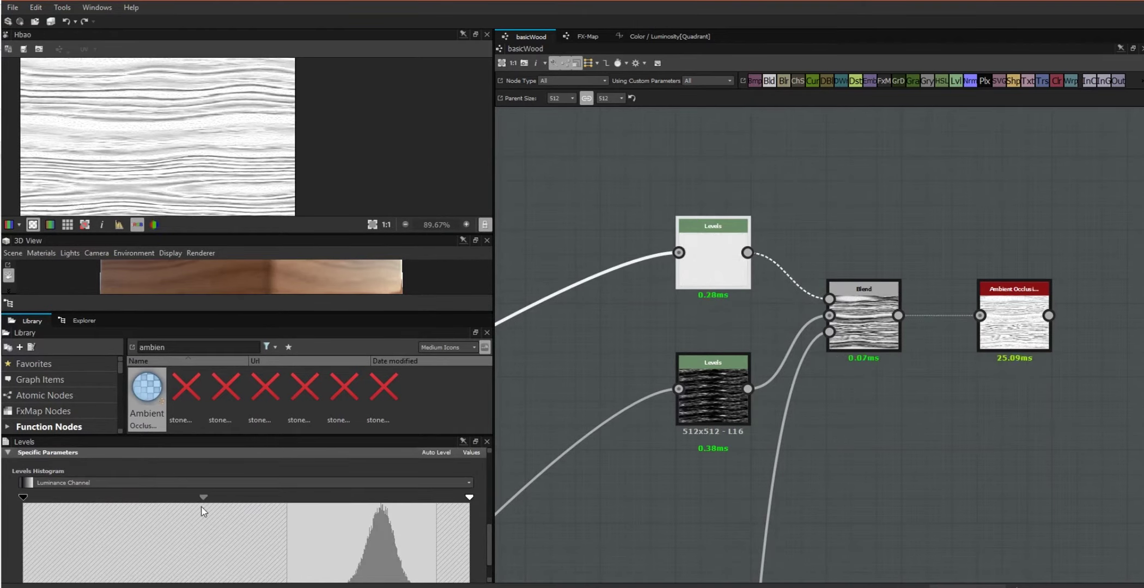
{"action": "left_click_drag", "start_coordinate": [247, 498], "coordinate": [156, 504]}
{"action": "left_click_drag", "start_coordinate": [488, 537], "coordinate": [488, 552]}
{"action": "left_click_drag", "start_coordinate": [23, 568], "coordinate": [171, 568]}
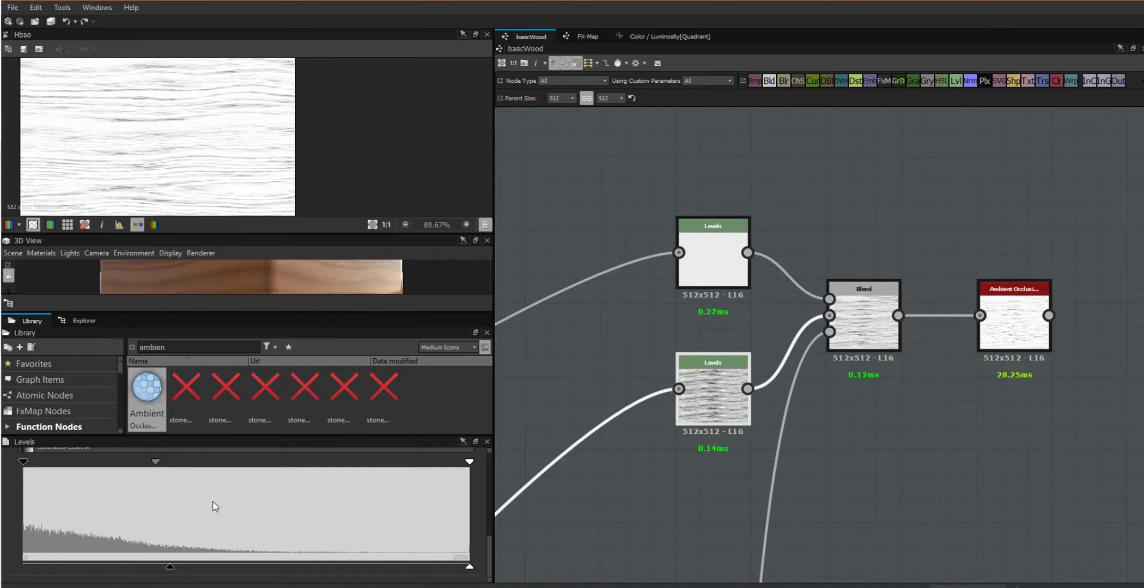
{"action": "left_click_drag", "start_coordinate": [294, 236], "coordinate": [292, 291]}
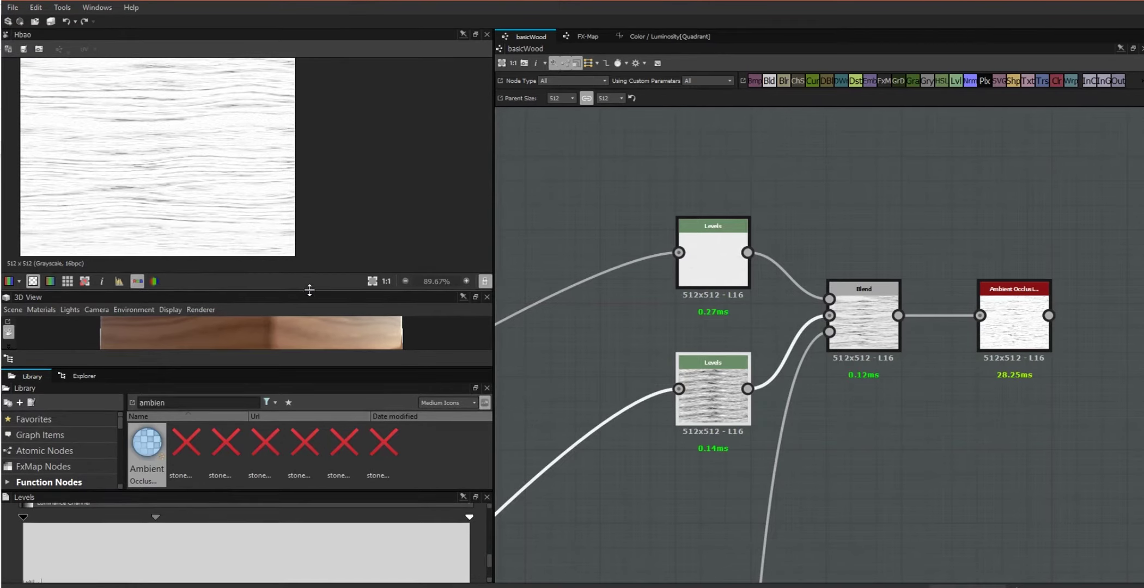
{"action": "key", "text": "f"}
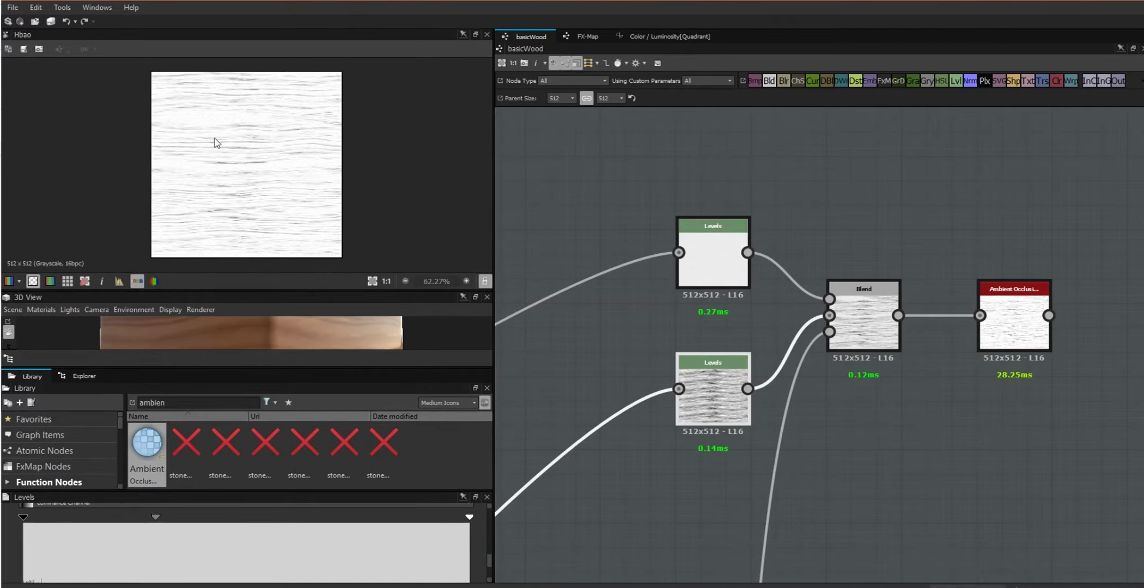
{"action": "scroll", "coordinate": [804, 417], "scroll_direction": "down", "scroll_amount": 4}
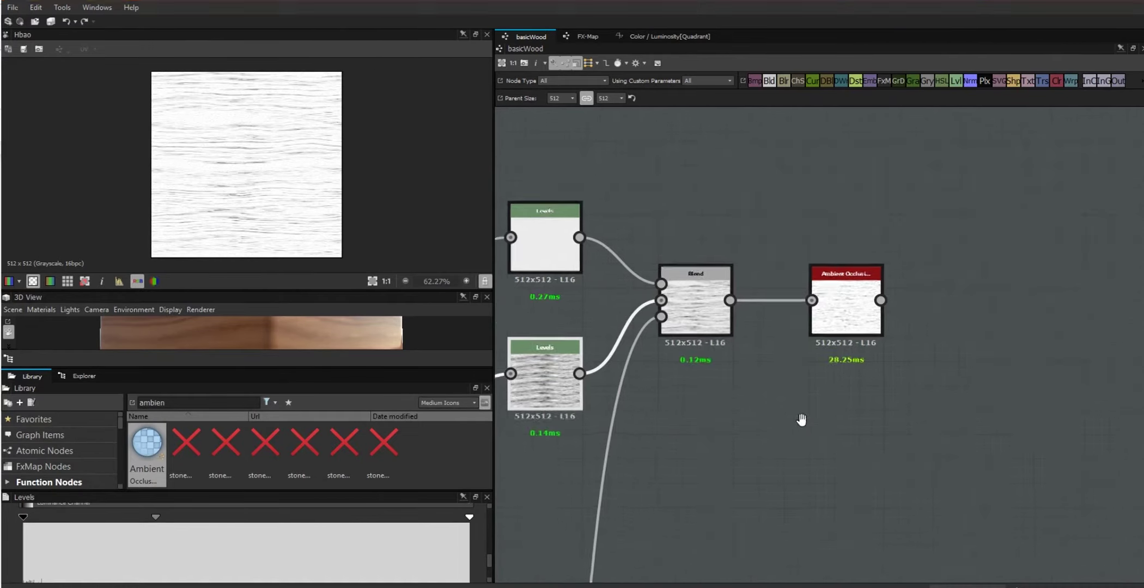
- Connect the HBAO result to the ambient occlusion output and delete the unused Uniform Color
{"action": "middle_click_drag", "start_coordinate": [887, 414], "coordinate": [778, 348]}
{"action": "scroll", "coordinate": [802, 355], "scroll_direction": "down", "scroll_amount": 2}
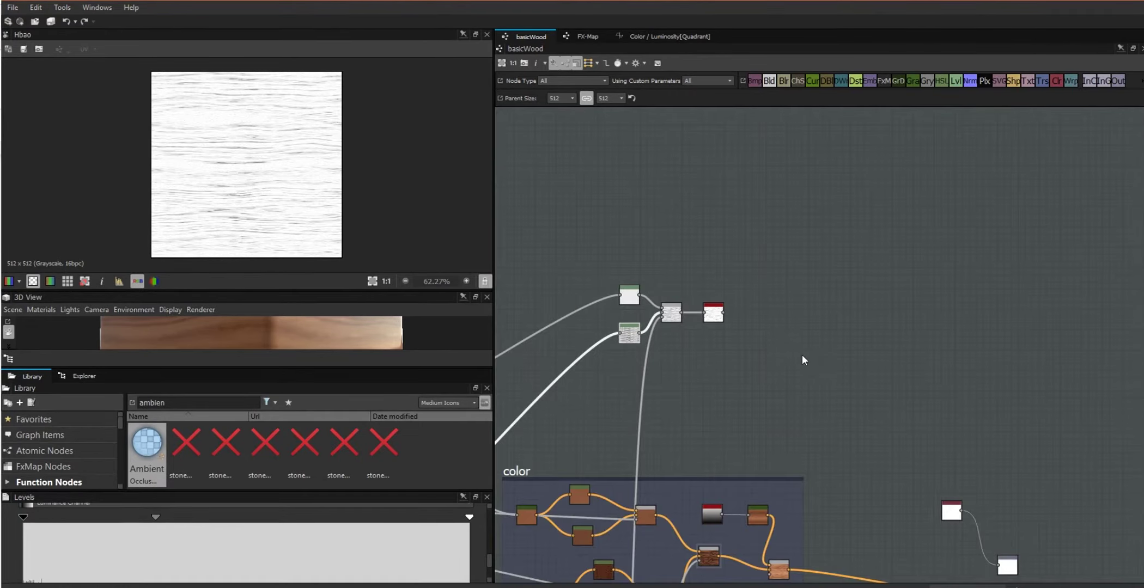
{"action": "middle_click_drag", "start_coordinate": [891, 402], "coordinate": [783, 287]}
{"action": "scroll", "coordinate": [783, 288], "scroll_direction": "down", "scroll_amount": 1}
{"action": "left_click_drag", "start_coordinate": [643, 213], "coordinate": [872, 424]}
{"action": "left_click", "coordinate": [834, 380]}
{"action": "key", "text": "Delete"}
{"action": "left_click_drag", "start_coordinate": [675, 177], "coordinate": [548, 274]}
- Group the four AO nodes into a frame titled 'ao' and move it down-right
{"action": "right_click", "coordinate": [637, 210]}
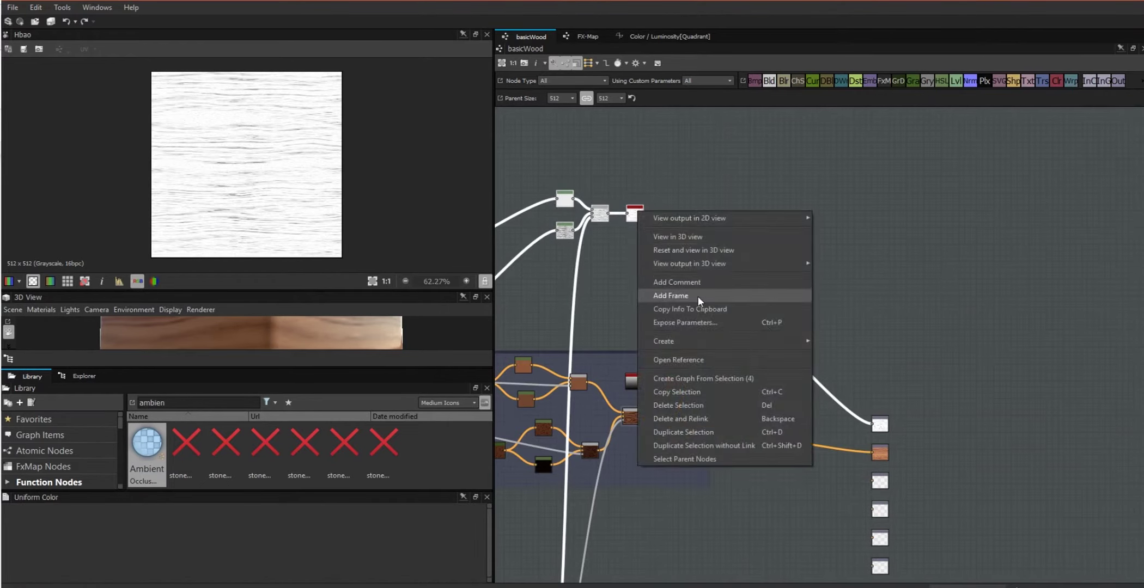
{"action": "left_click", "coordinate": [700, 297]}
{"action": "type", "text": "ao"}
{"action": "left_click_drag", "start_coordinate": [572, 180], "coordinate": [752, 366]}
{"action": "middle_click_drag", "start_coordinate": [790, 556], "coordinate": [722, 352]}
{"action": "scroll", "coordinate": [946, 293], "scroll_direction": "up", "scroll_amount": 3}
{"action": "scroll", "coordinate": [957, 224], "scroll_direction": "up", "scroll_amount": 3}
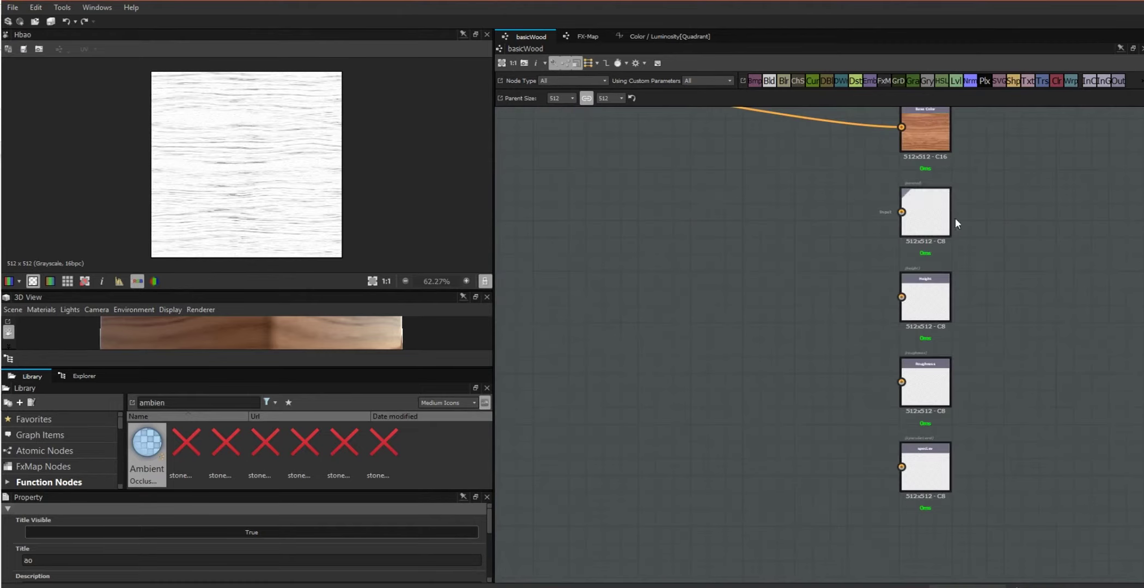
{"action": "scroll", "coordinate": [708, 311], "scroll_direction": "down", "scroll_amount": 3}
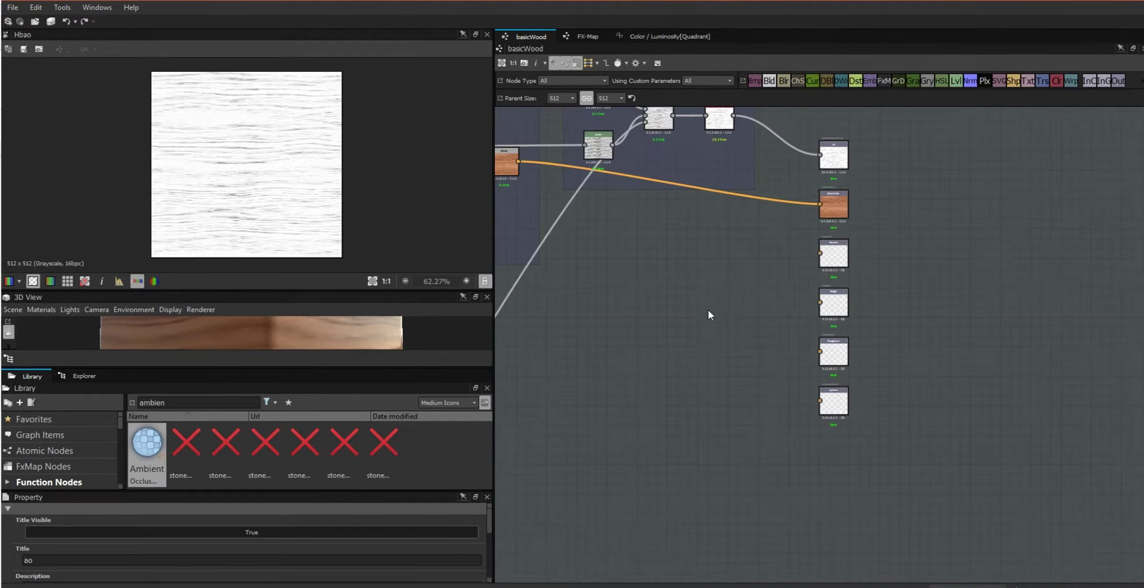
- Add two Normal nodes to the graph
{"action": "left_click_drag", "start_coordinate": [972, 82], "coordinate": [702, 244]}
{"action": "left_click_drag", "start_coordinate": [968, 90], "coordinate": [773, 244]}
{"action": "scroll", "coordinate": [491, 564], "scroll_direction": "down", "scroll_amount": 5}
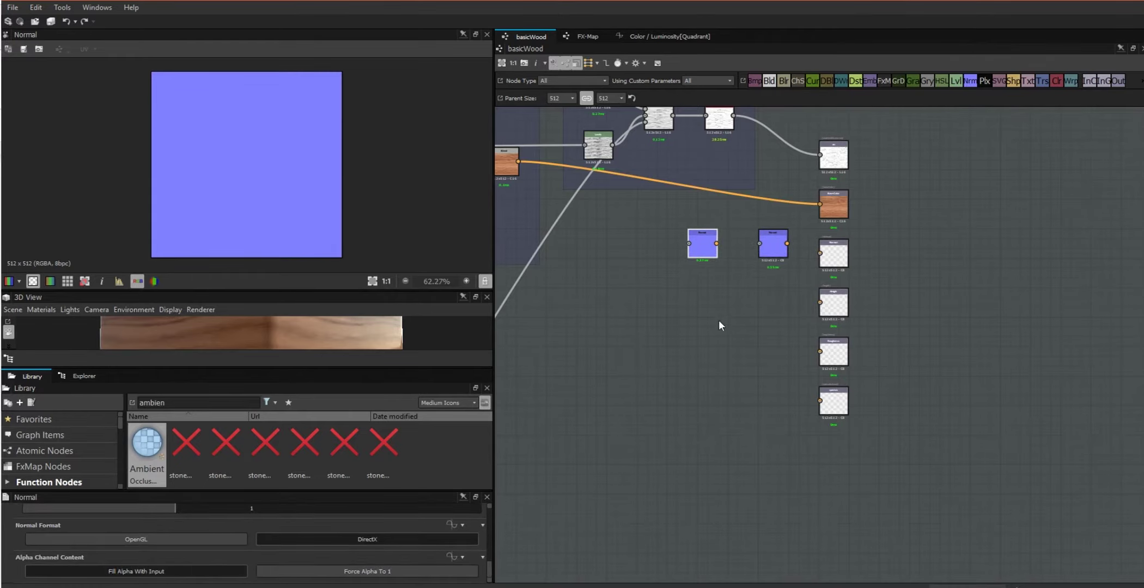
- Set a Normal node to Fill Alpha With Input and feed shallow and deep outputs into the two Normals
{"action": "left_click", "coordinate": [776, 249]}
{"action": "left_click", "coordinate": [235, 575]}
{"action": "middle_click_drag", "start_coordinate": [714, 420], "coordinate": [947, 523]}
{"action": "scroll", "coordinate": [937, 510], "scroll_direction": "down", "scroll_amount": 4}
{"action": "middle_click_drag", "start_coordinate": [892, 493], "coordinate": [1033, 491]}
{"action": "left_click_drag", "start_coordinate": [1086, 403], "coordinate": [687, 463]}
{"action": "left_click_drag", "start_coordinate": [516, 210], "coordinate": [709, 450]}
{"action": "left_click_drag", "start_coordinate": [1139, 402], "coordinate": [655, 484]}
{"action": "left_click_drag", "start_coordinate": [534, 339], "coordinate": [711, 483]}
{"action": "left_click", "coordinate": [710, 452]}
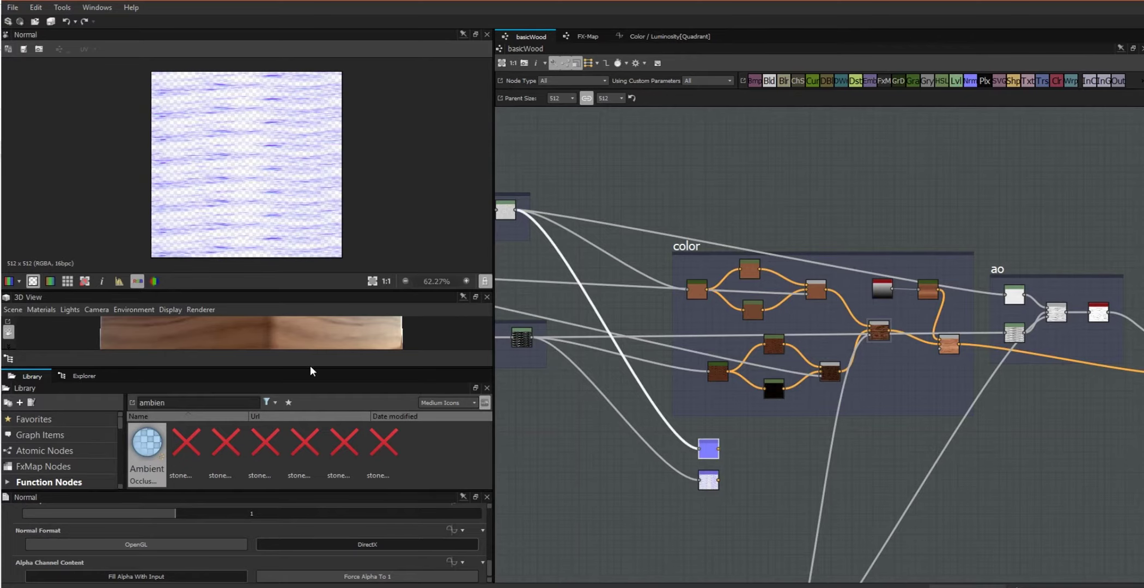
- Enlarge the 3D view and orbit the cube to inspect the wood faces
{"action": "left_click_drag", "start_coordinate": [312, 368], "coordinate": [384, 416]}
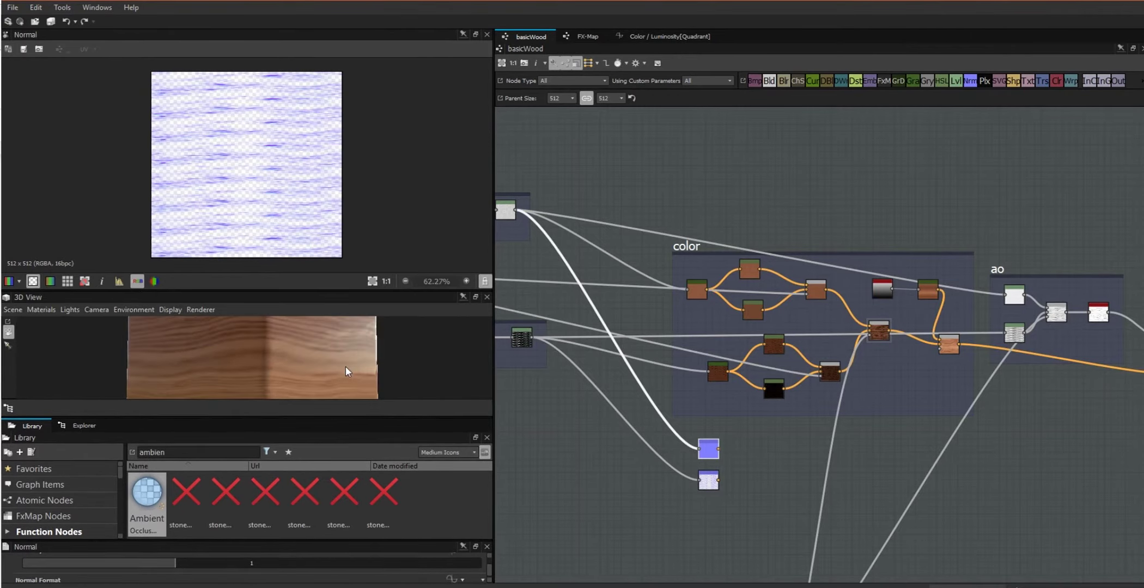
{"action": "left_click_drag", "start_coordinate": [319, 292], "coordinate": [339, 145]}
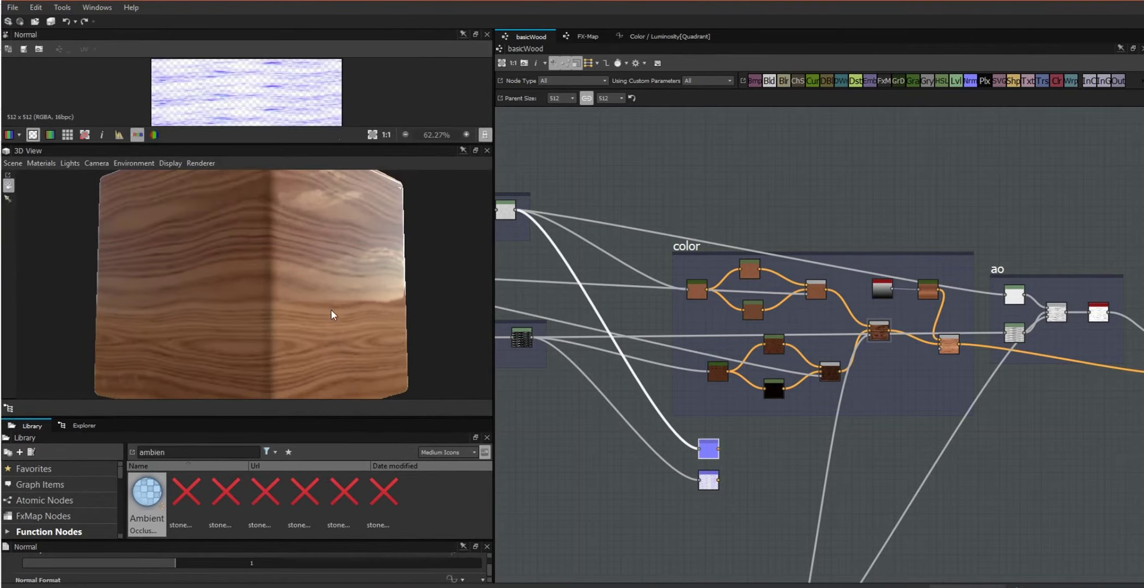
{"action": "left_click_drag", "start_coordinate": [332, 312], "coordinate": [357, 295]}
{"action": "scroll", "coordinate": [357, 295], "scroll_direction": "up", "scroll_amount": 3}
{"action": "scroll", "coordinate": [357, 294], "scroll_direction": "down", "scroll_amount": 1}
{"action": "left_click_drag", "start_coordinate": [359, 241], "coordinate": [311, 283]}
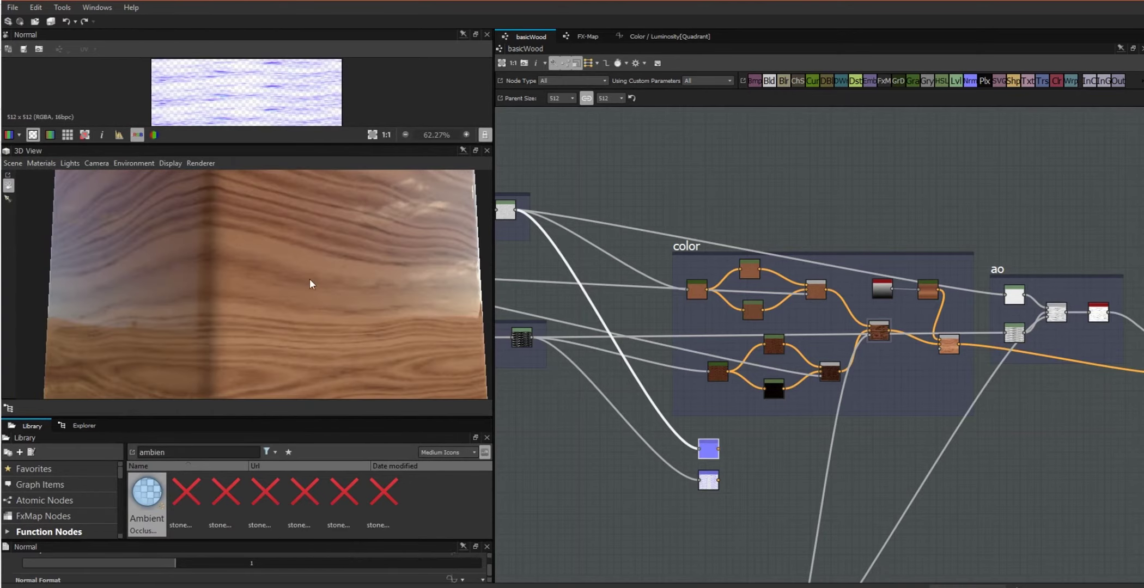
{"action": "middle_click_drag", "start_coordinate": [631, 447], "coordinate": [907, 378]}
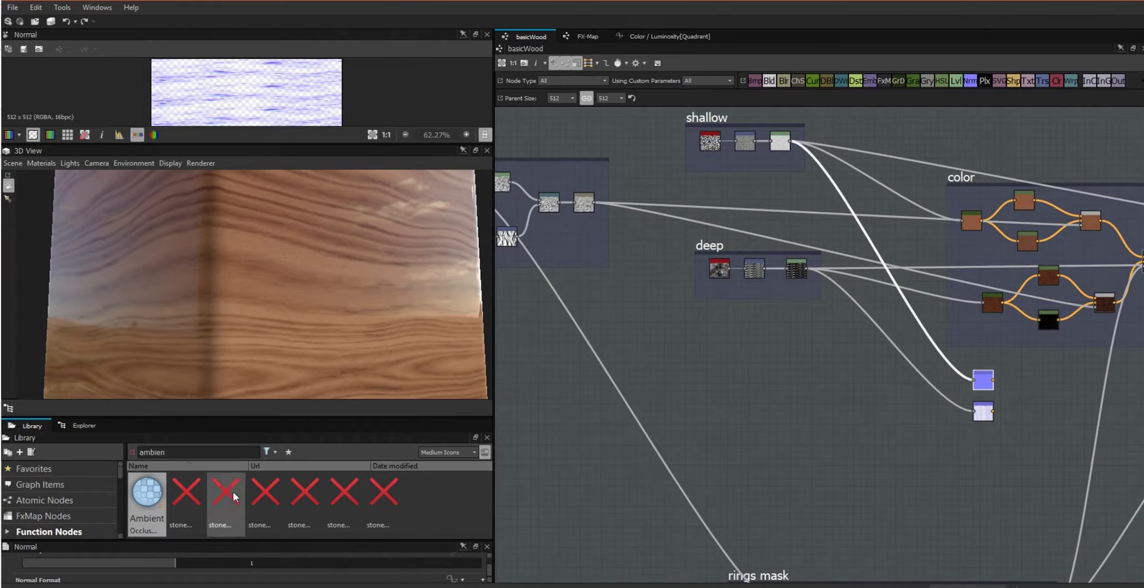
- Search the Library for 'height' and add Height Normal Blend and Height to Normal nodes
{"action": "left_click_drag", "start_coordinate": [207, 456], "coordinate": [131, 449]}
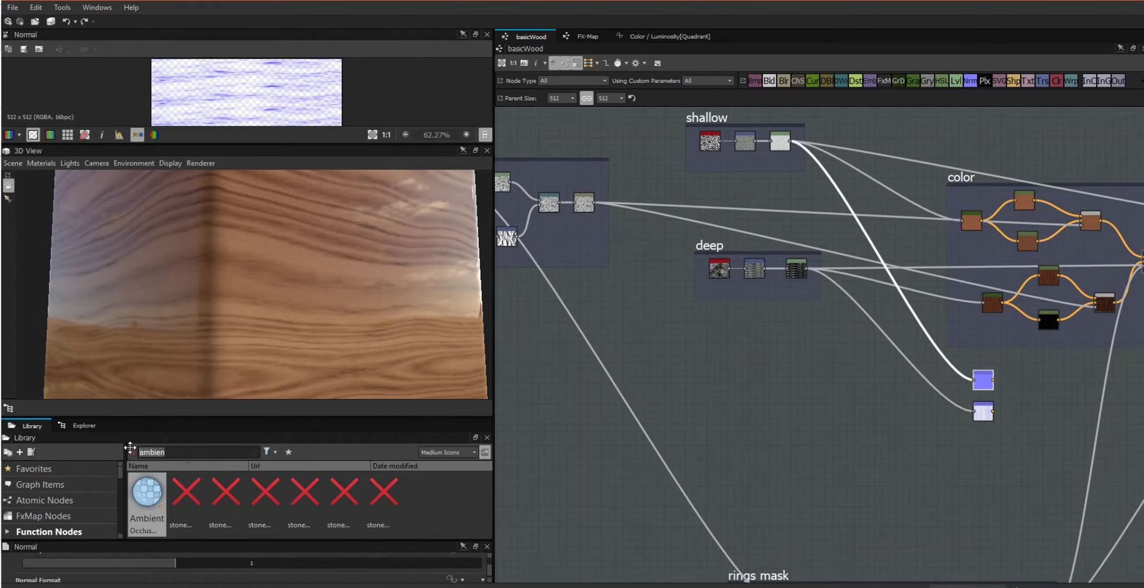
{"action": "type", "text": "heith"}
{"action": "key", "text": "BackSpace"}
{"action": "type", "text": "ght"}
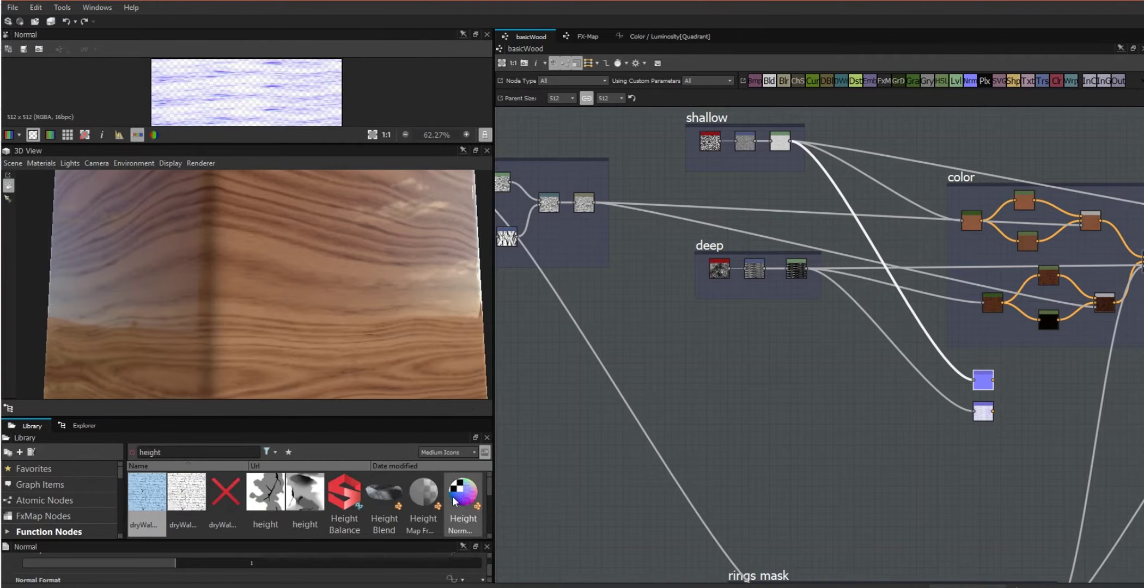
{"action": "left_click_drag", "start_coordinate": [463, 497], "coordinate": [766, 421]}
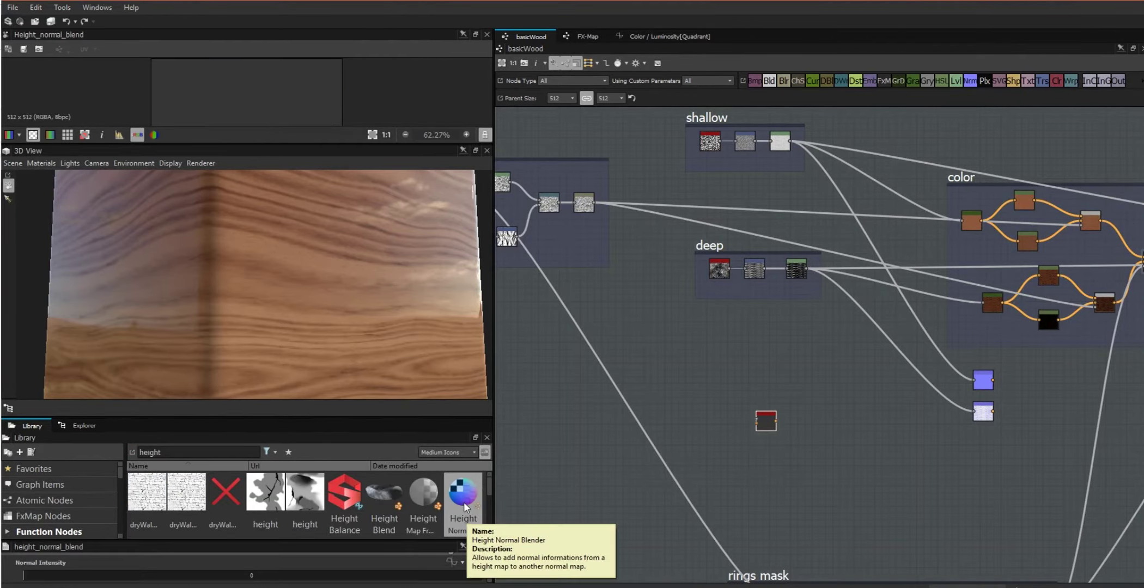
{"action": "scroll", "coordinate": [489, 485], "scroll_direction": "down", "scroll_amount": 3}
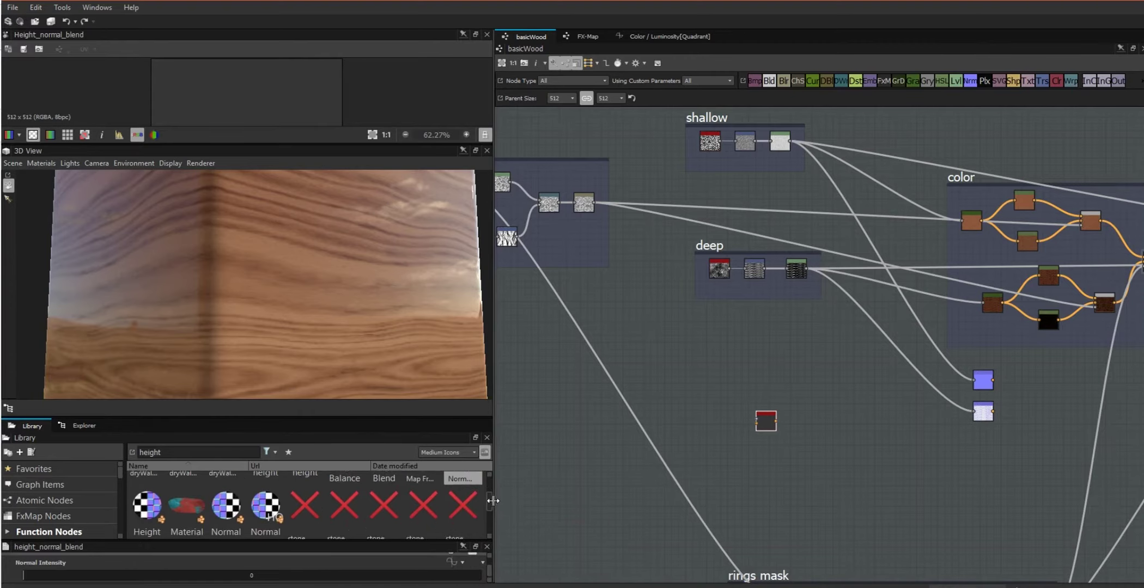
{"action": "left_click_drag", "start_coordinate": [133, 490], "coordinate": [779, 456]}
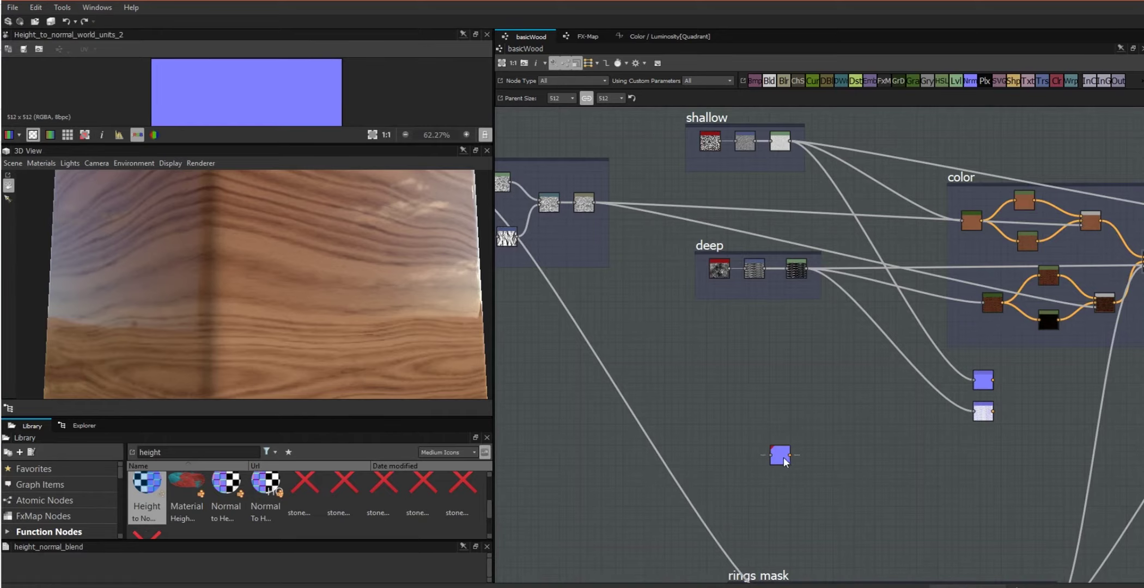
{"action": "left_click_drag", "start_coordinate": [782, 464], "coordinate": [783, 429]}
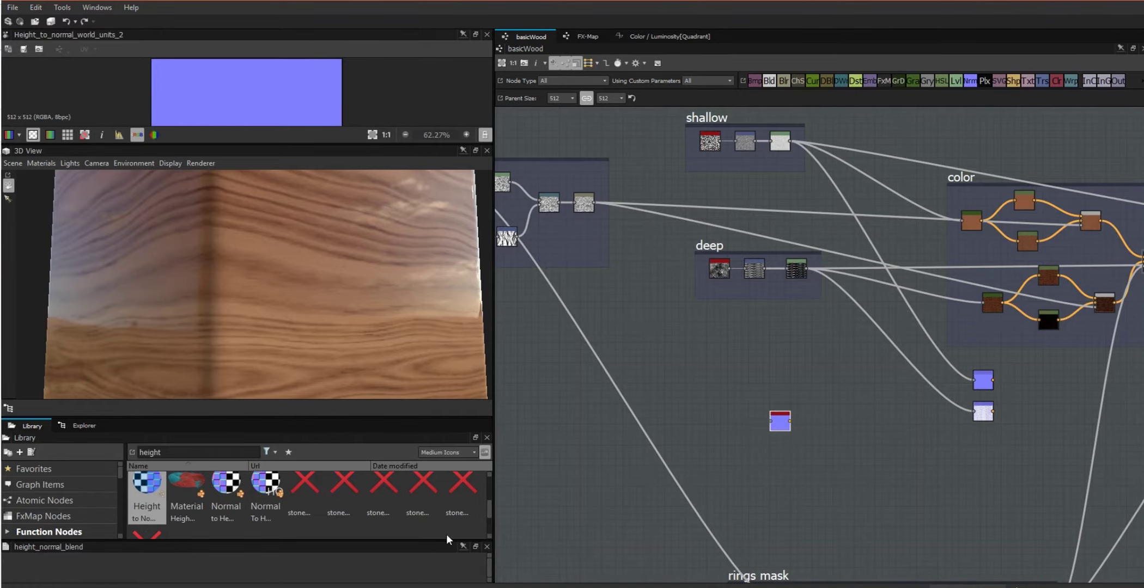
- Feed the rings mask into Height to Normal and preview its result
{"action": "left_click_drag", "start_coordinate": [447, 539], "coordinate": [448, 498]}
{"action": "middle_click_drag", "start_coordinate": [738, 445], "coordinate": [774, 474]}
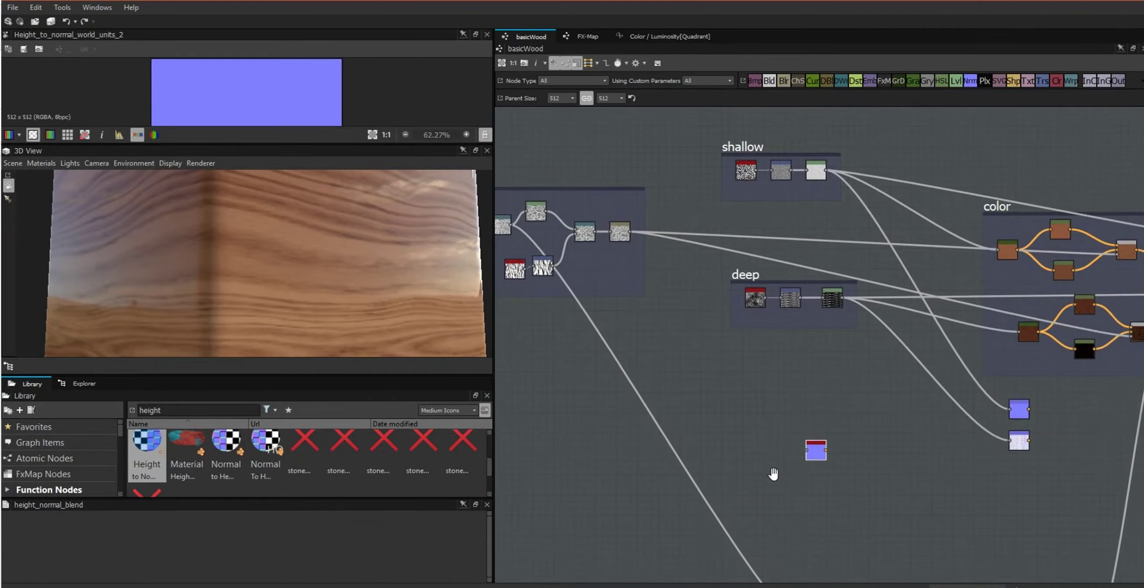
{"action": "middle_click_drag", "start_coordinate": [886, 418], "coordinate": [740, 256]}
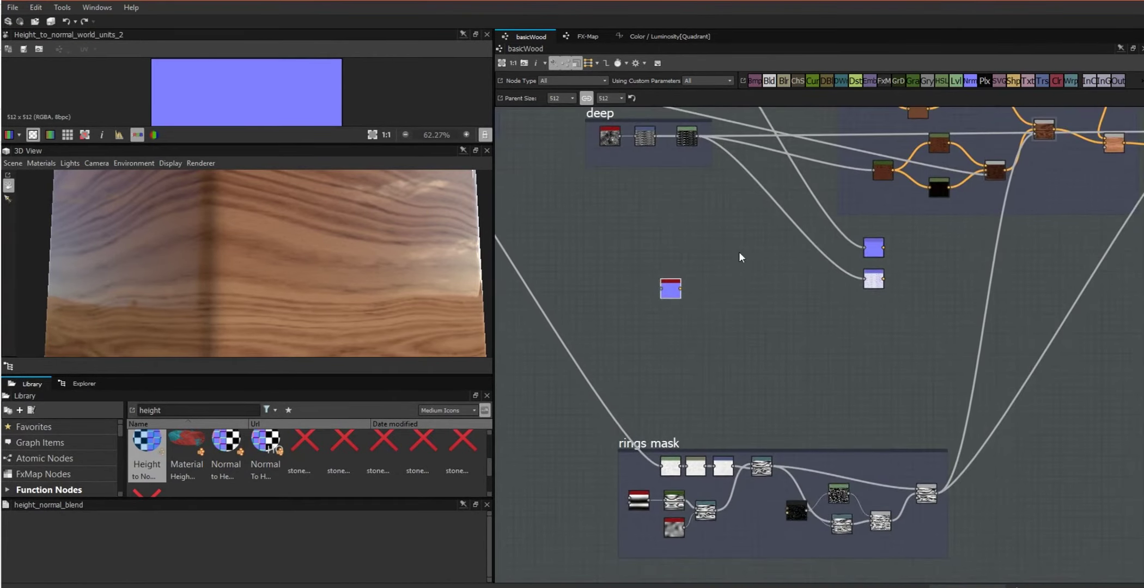
{"action": "left_click_drag", "start_coordinate": [675, 292], "coordinate": [877, 312]}
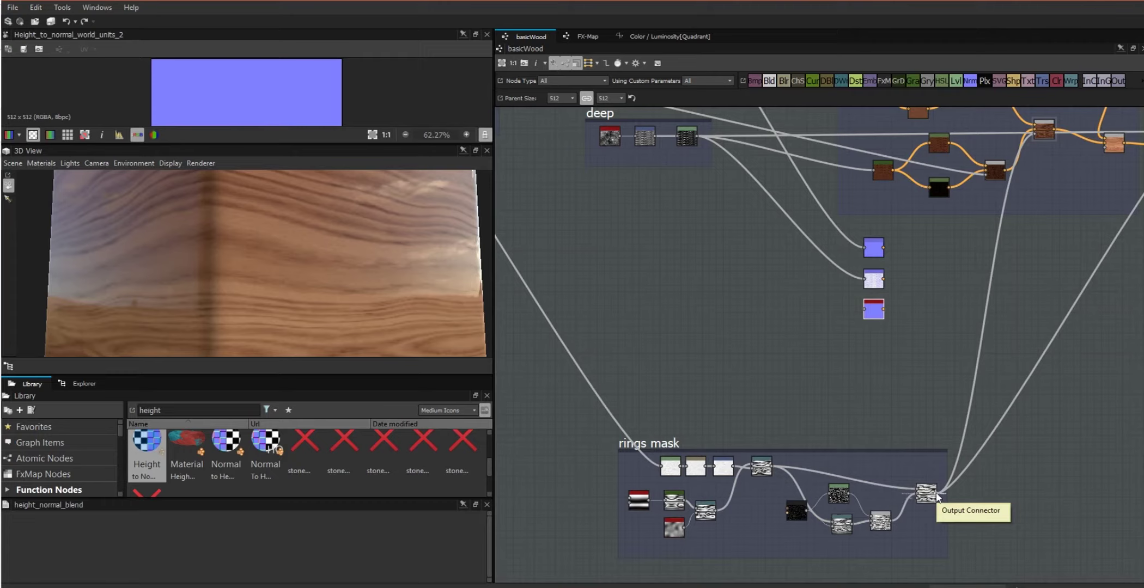
{"action": "left_click_drag", "start_coordinate": [936, 494], "coordinate": [868, 313]}
{"action": "left_click", "coordinate": [869, 314]}
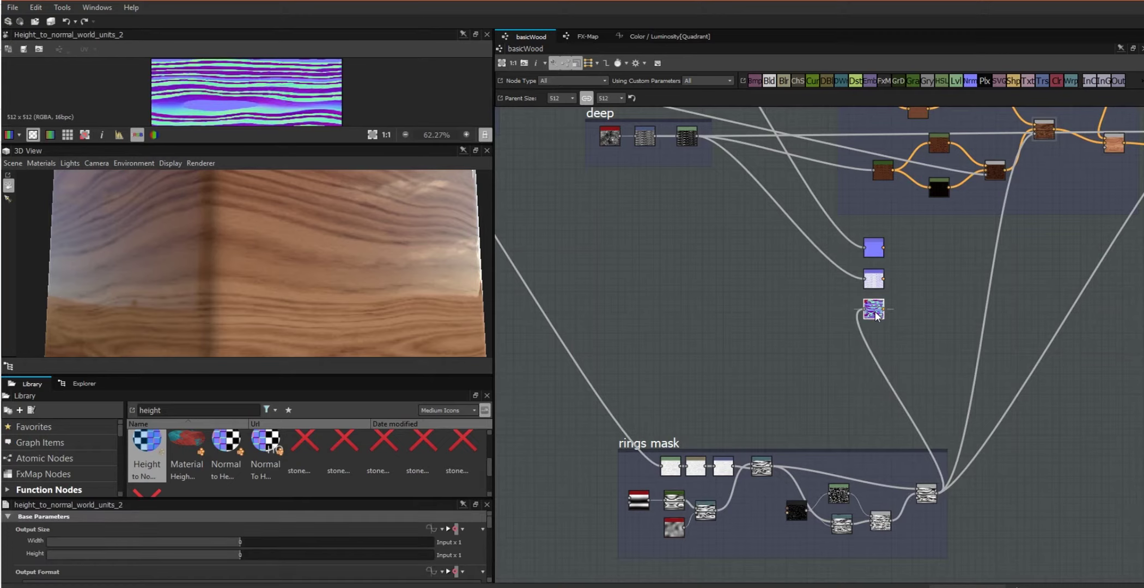
- Lower the Height to Normal Height Depth to 0.79 to flatten the normals
{"action": "left_click_drag", "start_coordinate": [245, 146], "coordinate": [248, 214]}
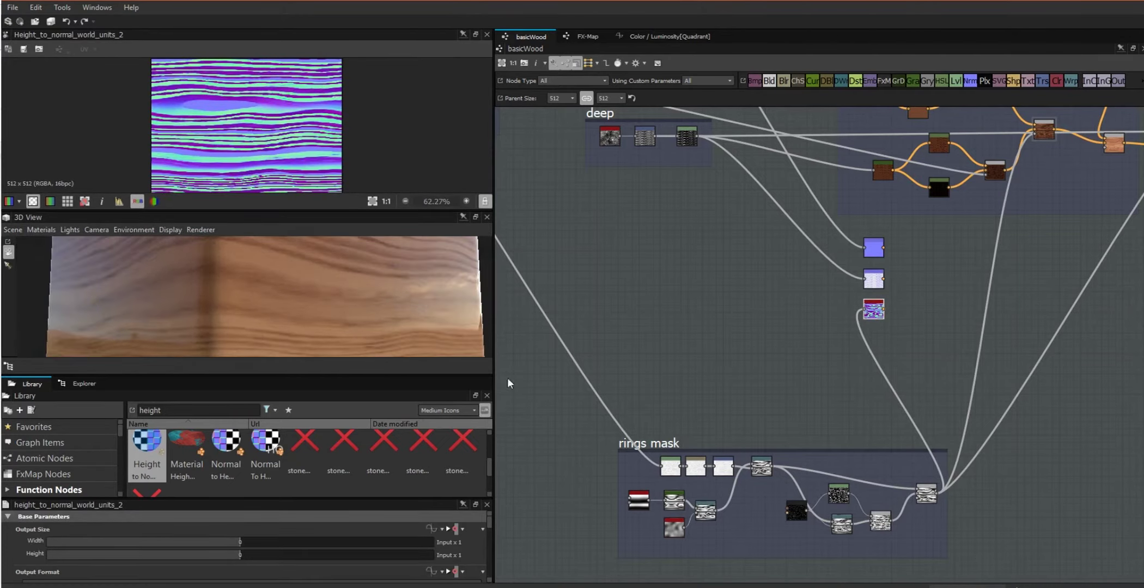
{"action": "left_click_drag", "start_coordinate": [489, 521], "coordinate": [491, 565]}
{"action": "left_click_drag", "start_coordinate": [96, 542], "coordinate": [31, 545]}
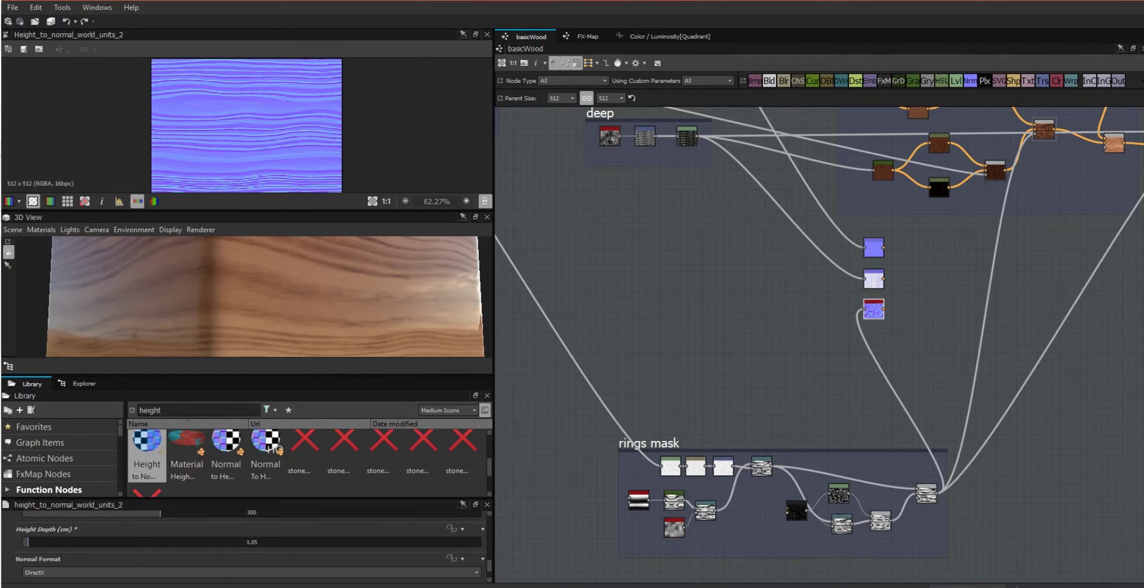
- Add two Blend nodes beside the normal nodes near the outputs
{"action": "middle_click_drag", "start_coordinate": [998, 508], "coordinate": [755, 545]}
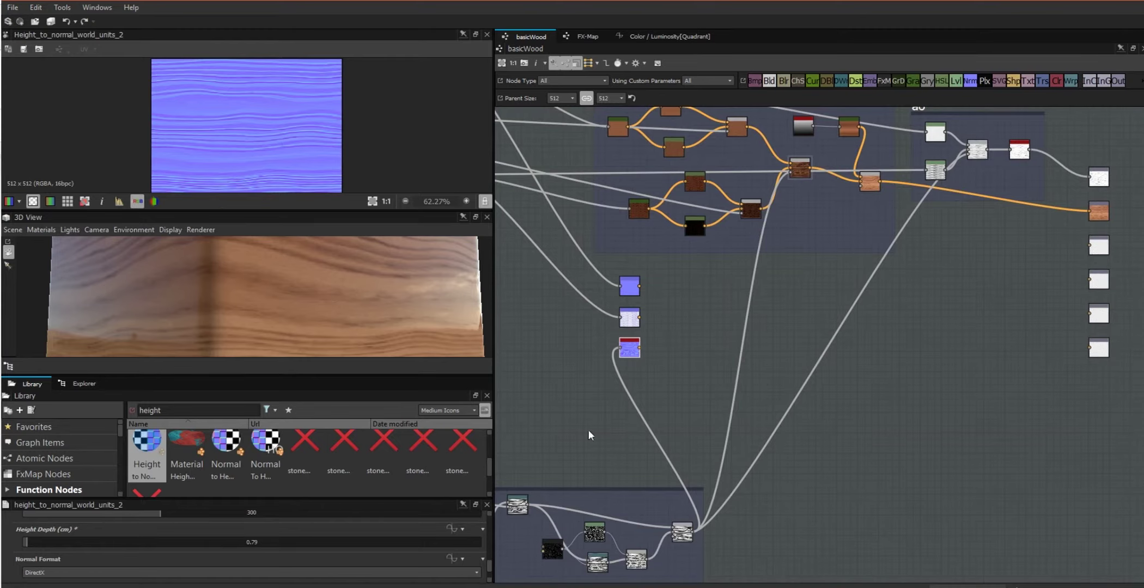
{"action": "left_click_drag", "start_coordinate": [769, 81], "coordinate": [693, 313]}
{"action": "left_click_drag", "start_coordinate": [771, 82], "coordinate": [817, 305]}
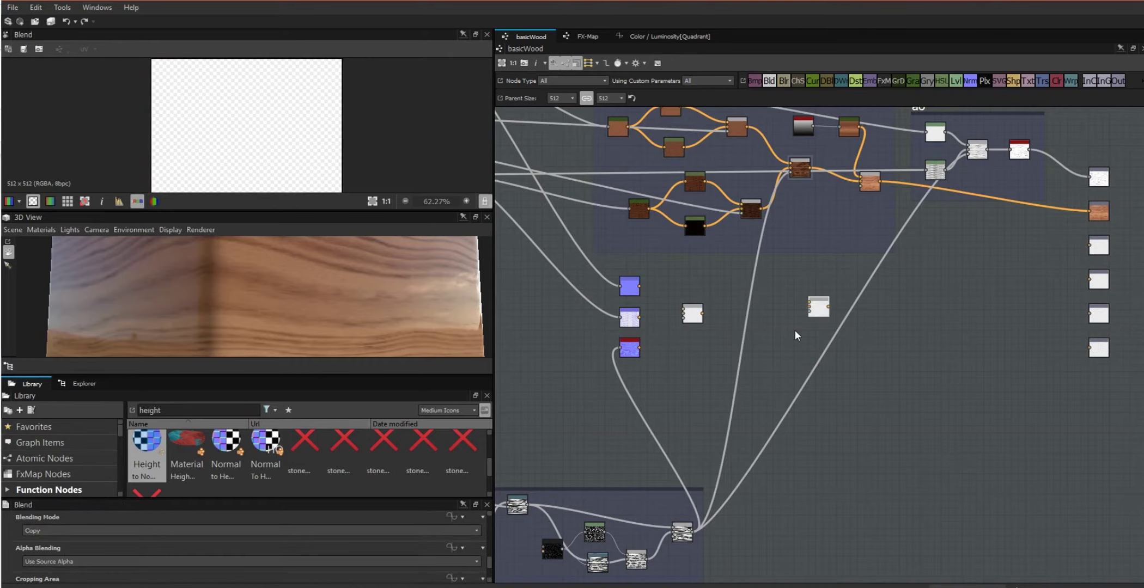
- Blend the upper normal with the rings-derived normal, masked by rings, in Overlay mode
{"action": "left_click_drag", "start_coordinate": [693, 314], "coordinate": [707, 354]}
{"action": "left_click_drag", "start_coordinate": [629, 348], "coordinate": [701, 368]}
{"action": "left_click_drag", "start_coordinate": [639, 284], "coordinate": [694, 363]}
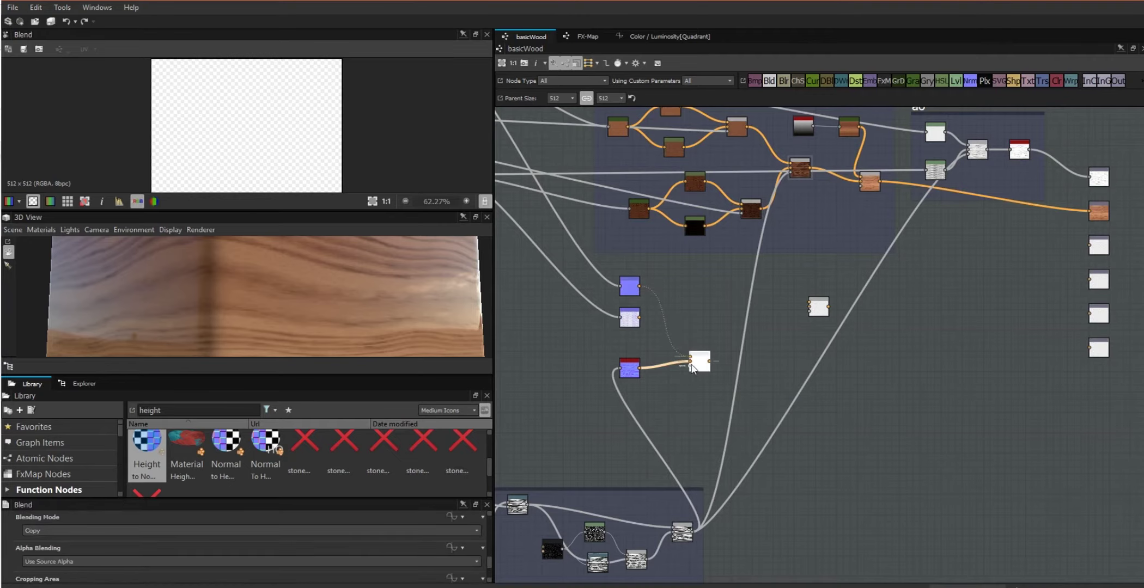
{"action": "middle_click_drag", "start_coordinate": [641, 391], "coordinate": [955, 350]}
{"action": "left_click_drag", "start_coordinate": [956, 350], "coordinate": [1023, 495]}
{"action": "left_click_drag", "start_coordinate": [1005, 324], "coordinate": [1003, 487]}
{"action": "middle_click_drag", "start_coordinate": [1018, 327], "coordinate": [807, 350]}
{"action": "scroll", "coordinate": [256, 122], "scroll_direction": "up", "scroll_amount": 4}
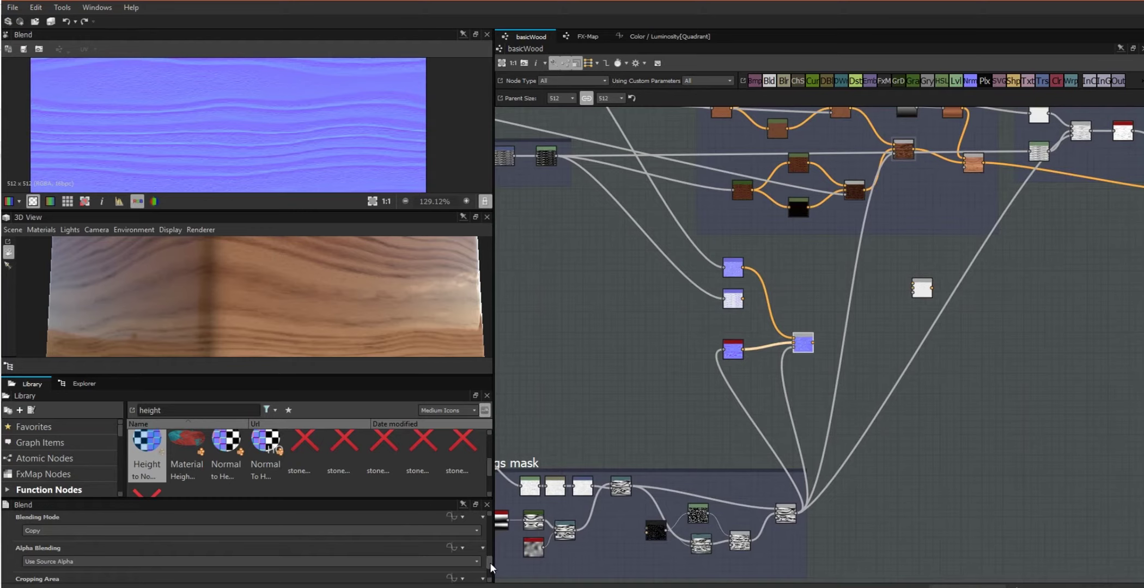
{"action": "left_click", "coordinate": [428, 530]}
{"action": "left_click", "coordinate": [396, 507]}
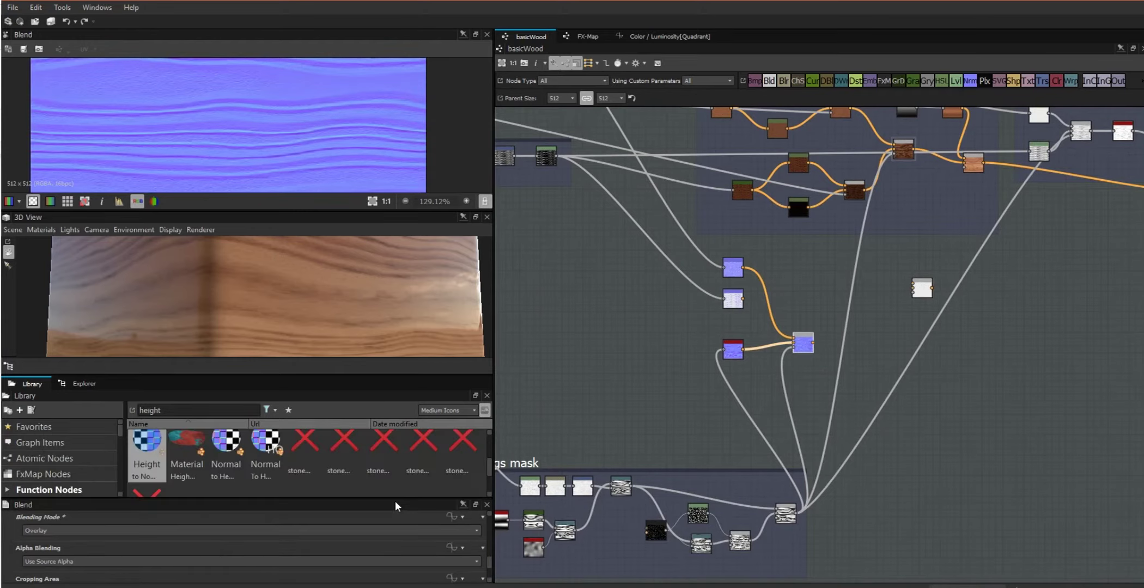
- Connect the other normal into the second Blend and add an Invert Grayscale node
{"action": "left_click_drag", "start_coordinate": [733, 300], "coordinate": [733, 306]}
{"action": "left_click_drag", "start_coordinate": [733, 350], "coordinate": [747, 344]}
{"action": "left_click_drag", "start_coordinate": [922, 295], "coordinate": [884, 347]}
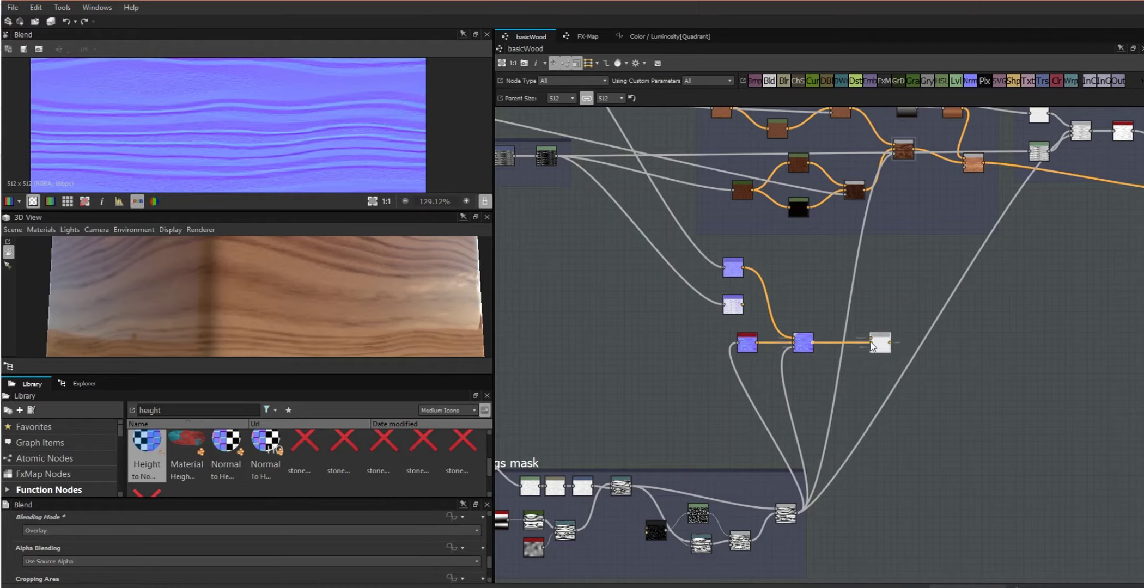
{"action": "left_click_drag", "start_coordinate": [733, 304], "coordinate": [856, 275]}
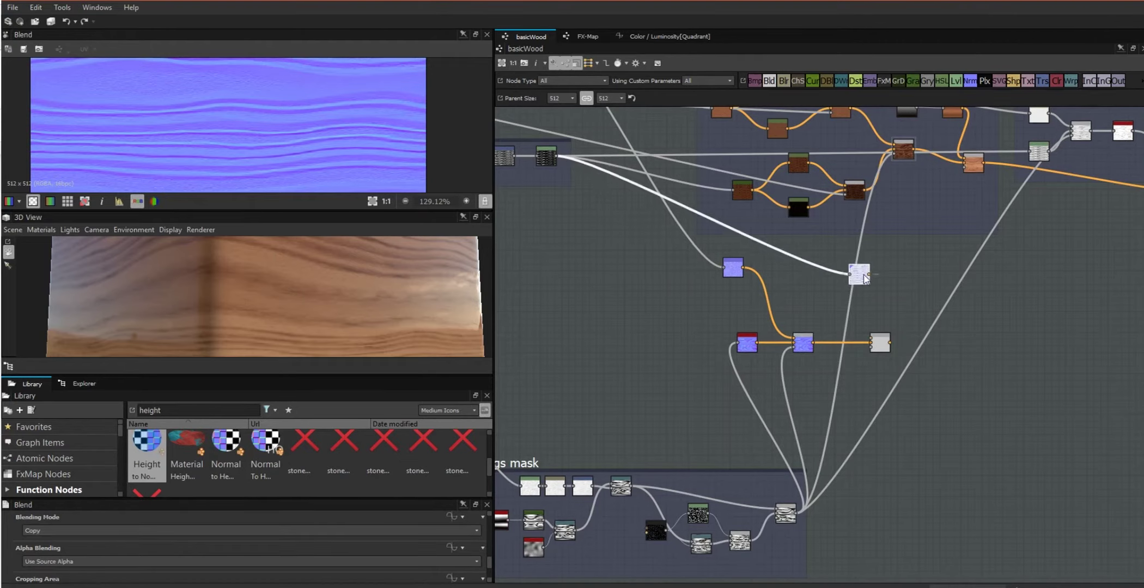
{"action": "left_click_drag", "start_coordinate": [731, 276], "coordinate": [738, 303]}
{"action": "left_click_drag", "start_coordinate": [855, 275], "coordinate": [871, 343]}
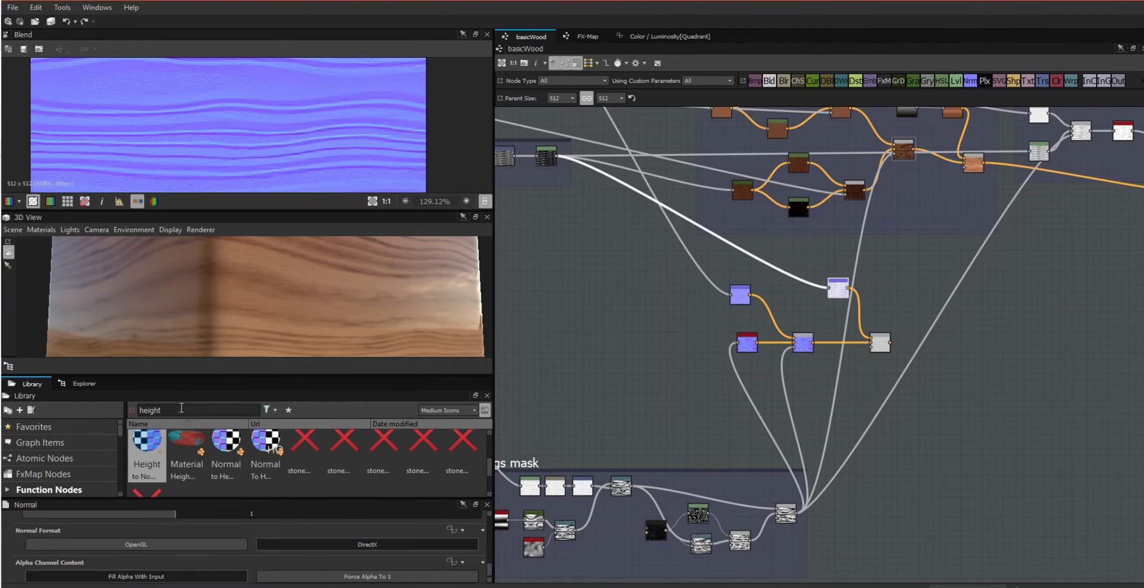
{"action": "type", "text": "inv"}
{"action": "left_click_drag", "start_coordinate": [225, 455], "coordinate": [867, 346]}
- Set the second Blend node's Blending Mode to Overlay
{"action": "double_click", "coordinate": [864, 350]}
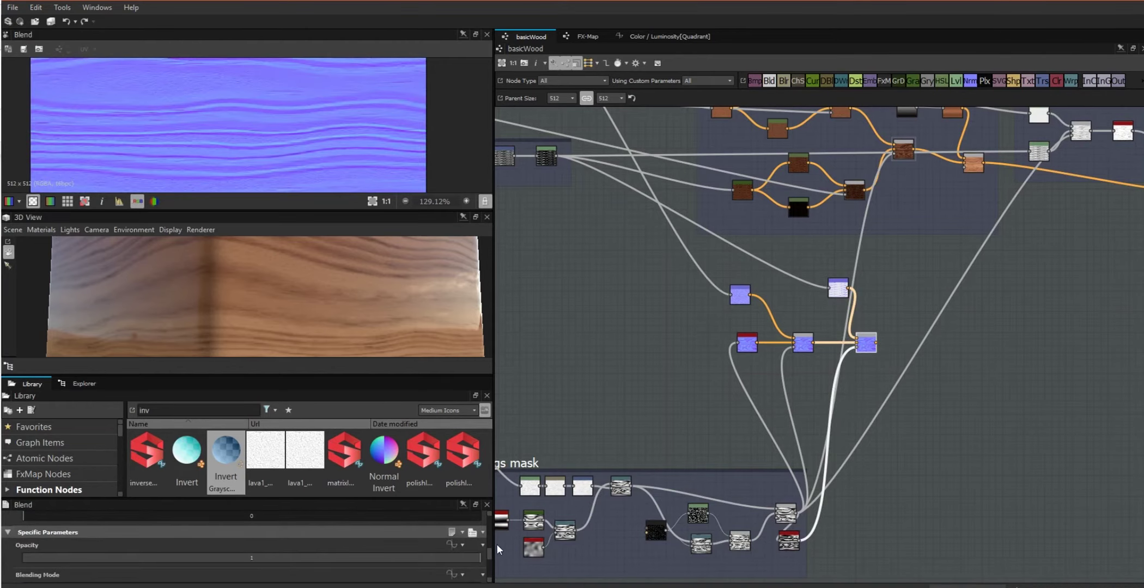
{"action": "scroll", "coordinate": [490, 555], "scroll_direction": "down", "scroll_amount": 2}
{"action": "left_click", "coordinate": [478, 549]}
{"action": "left_click", "coordinate": [234, 527]}
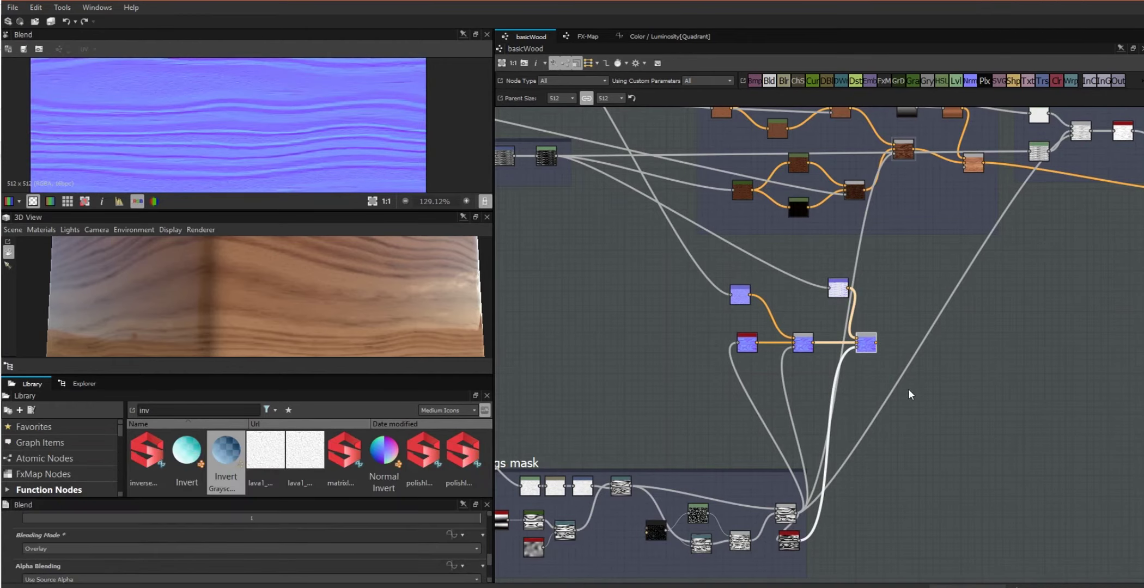
- Tidy the normal nodes and wire the combined normal Blend into the Normal output
{"action": "middle_click_drag", "start_coordinate": [904, 374], "coordinate": [863, 410]}
{"action": "left_click_drag", "start_coordinate": [797, 327], "coordinate": [775, 381]}
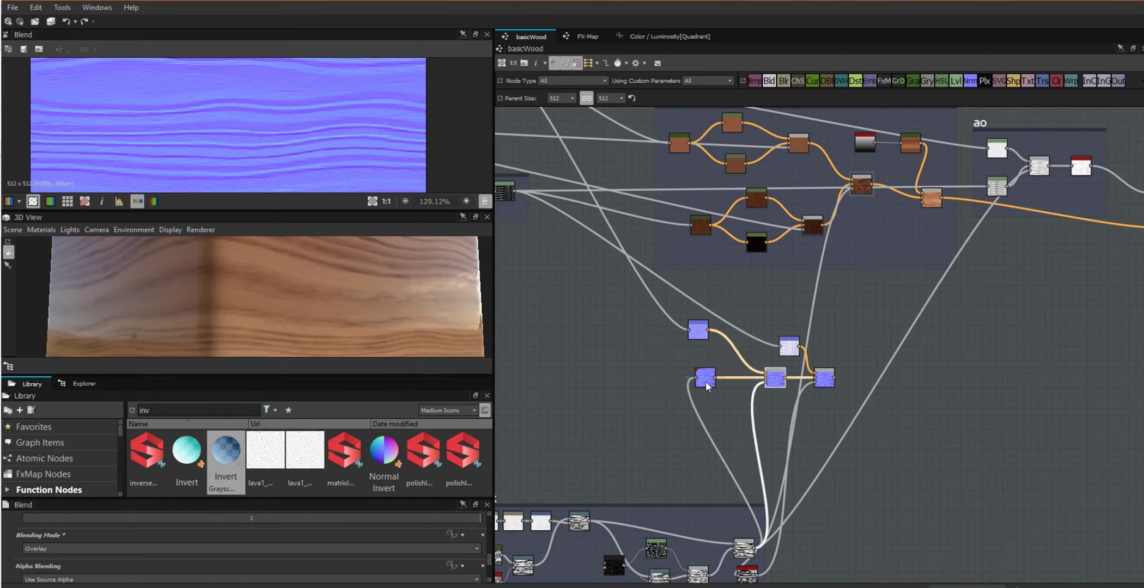
{"action": "left_click_drag", "start_coordinate": [707, 386], "coordinate": [728, 386]}
{"action": "left_click_drag", "start_coordinate": [702, 335], "coordinate": [740, 349]}
{"action": "middle_click_drag", "start_coordinate": [975, 411], "coordinate": [696, 347]}
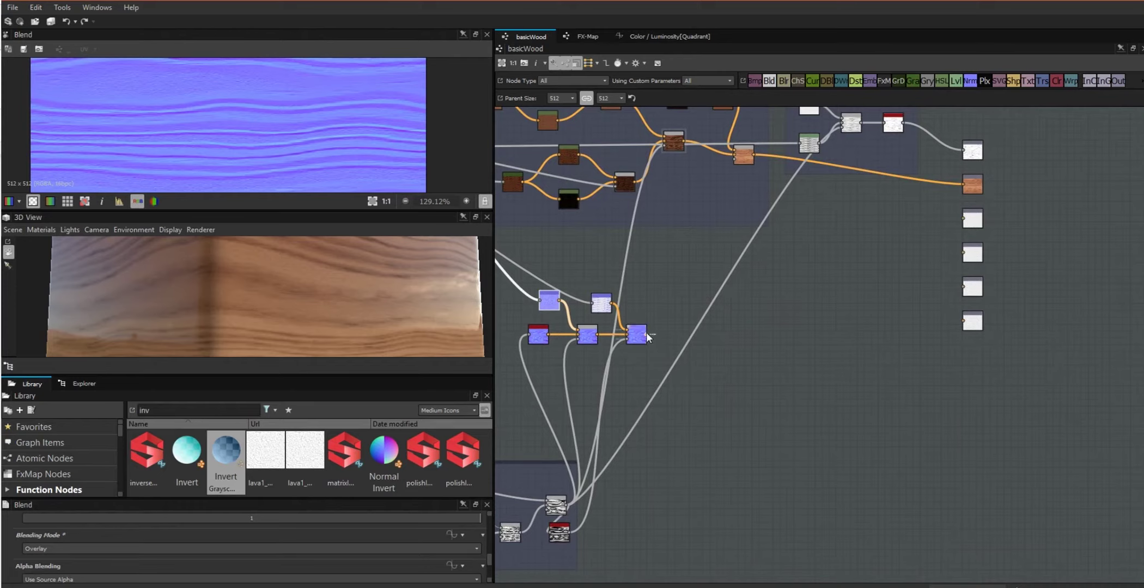
{"action": "left_click_drag", "start_coordinate": [648, 338], "coordinate": [967, 224]}
{"action": "left_click_drag", "start_coordinate": [368, 284], "coordinate": [415, 295]}
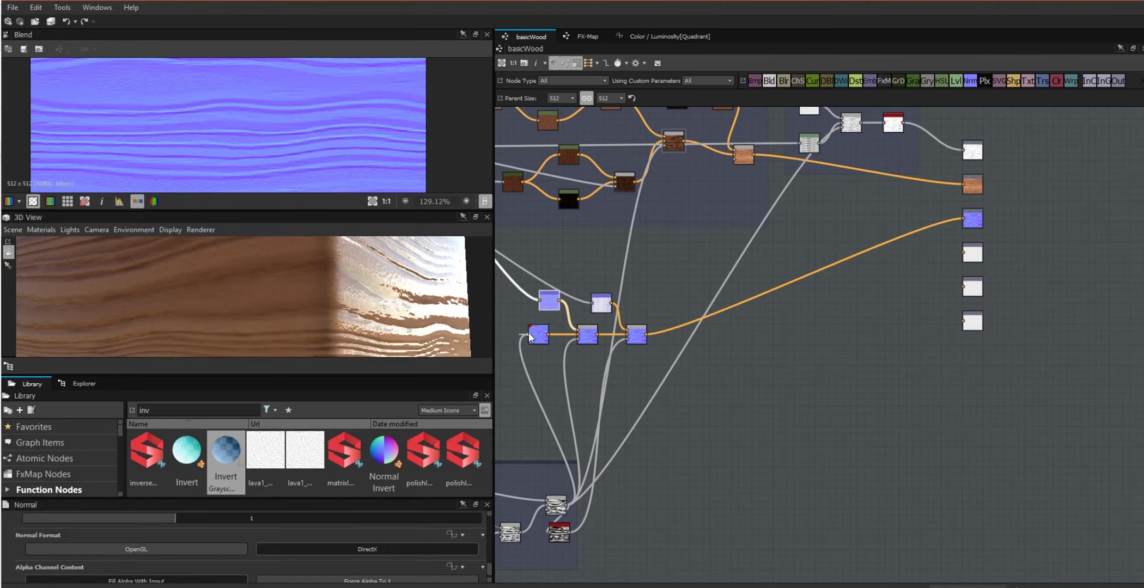
{"action": "left_click", "coordinate": [550, 502]}
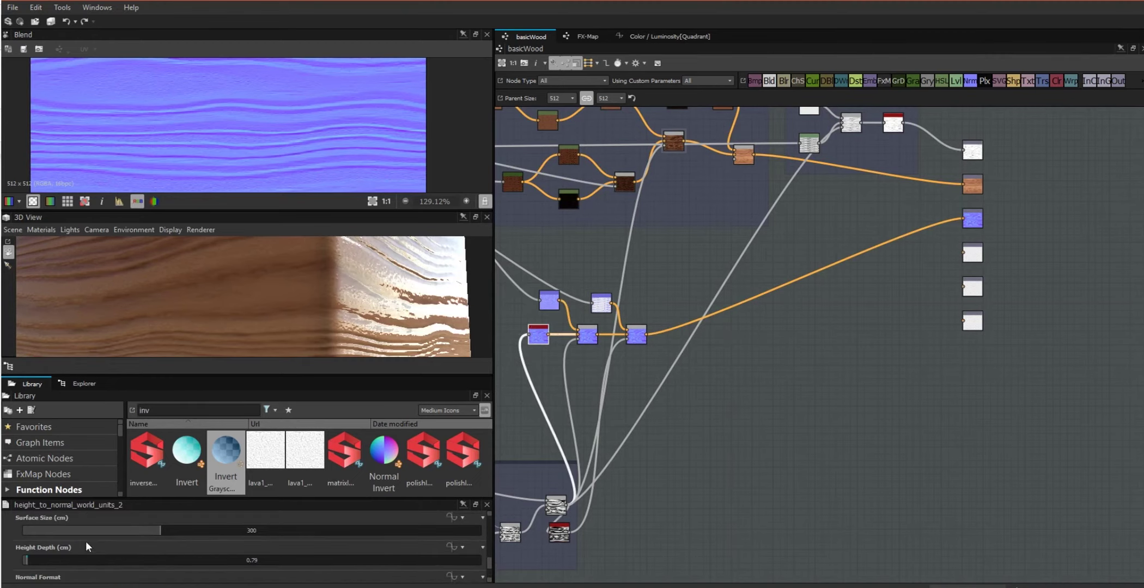
- Lower Height to Normal's depth to 0.26 and slightly reduce the base Normal intensity
{"action": "left_click_drag", "start_coordinate": [28, 563], "coordinate": [25, 566]}
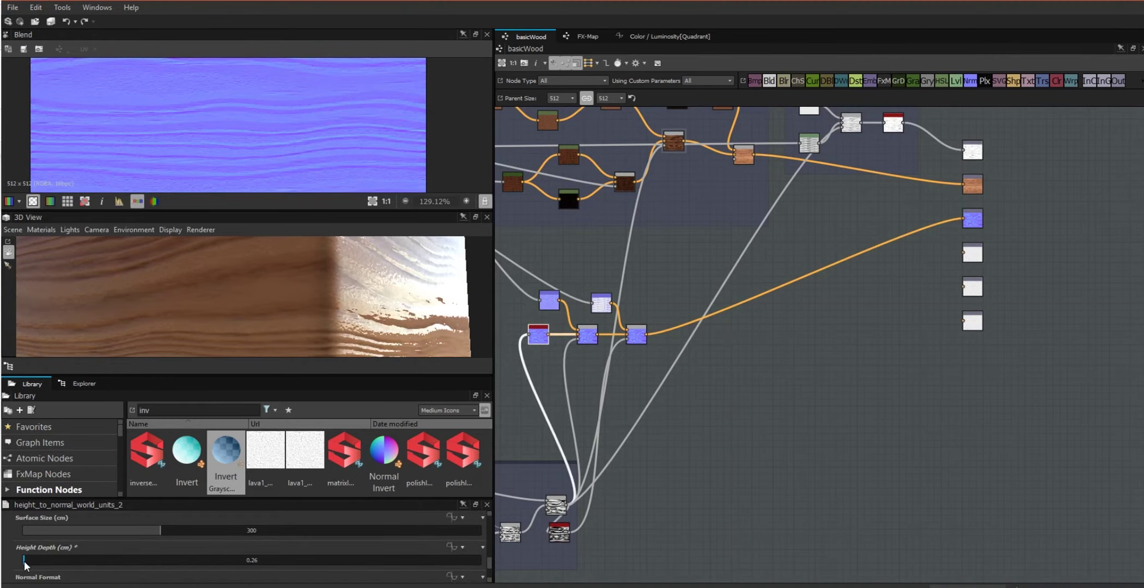
{"action": "left_click", "coordinate": [550, 304]}
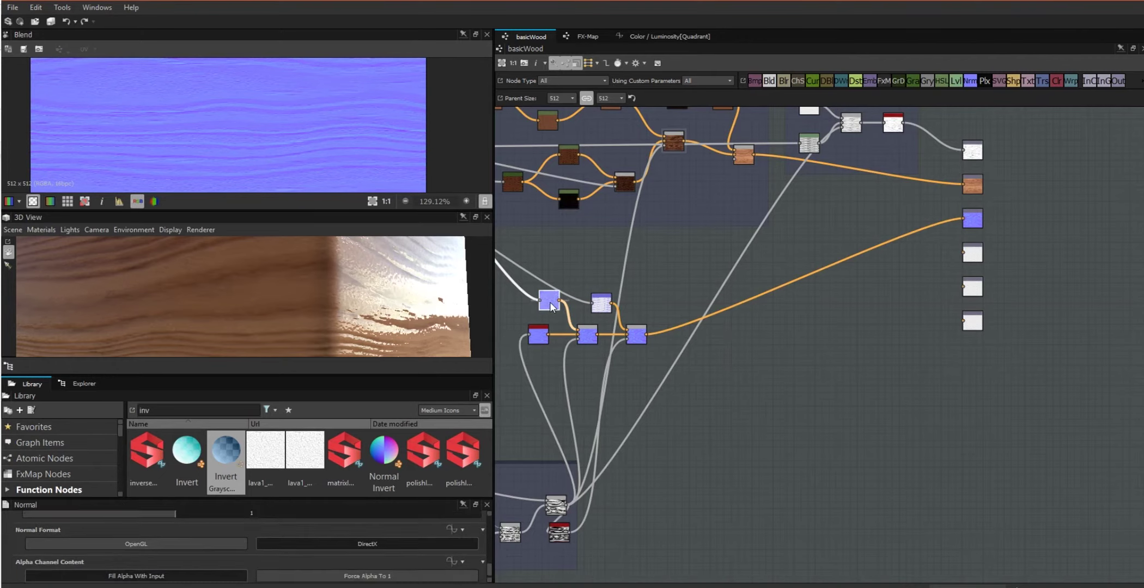
{"action": "mouse_move", "coordinate": [409, 306]}
{"action": "left_mouse_down"}
{"action": "mouse_move", "coordinate": [391, 306]}
{"action": "mouse_move", "coordinate": [399, 306]}
{"action": "mouse_move", "coordinate": [385, 288]}
{"action": "mouse_move", "coordinate": [422, 302]}
{"action": "left_mouse_up"}
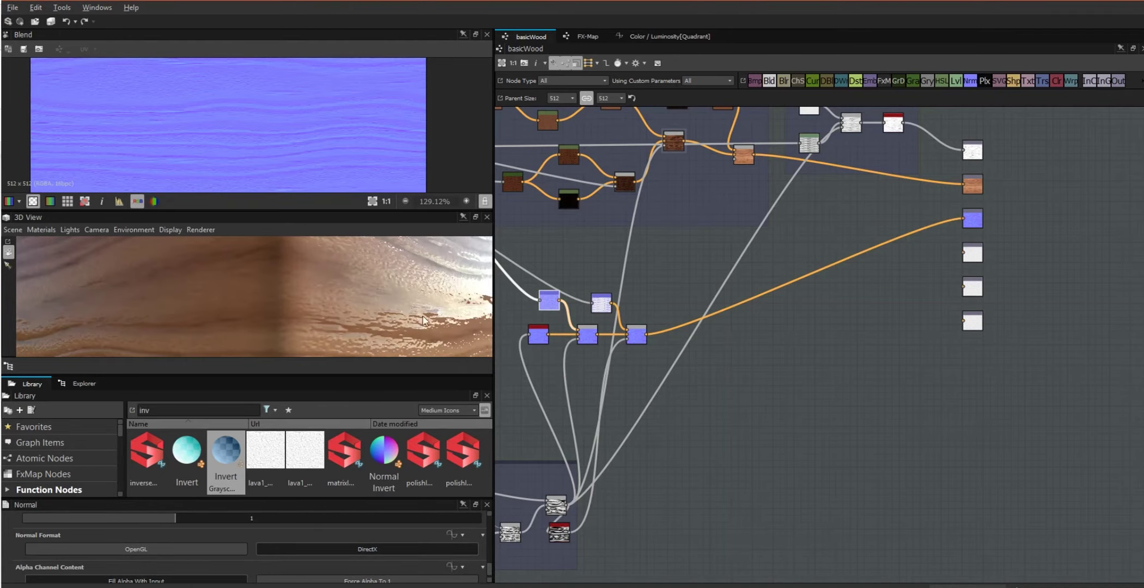
{"action": "scroll", "coordinate": [473, 559], "scroll_direction": "down", "scroll_amount": 5}
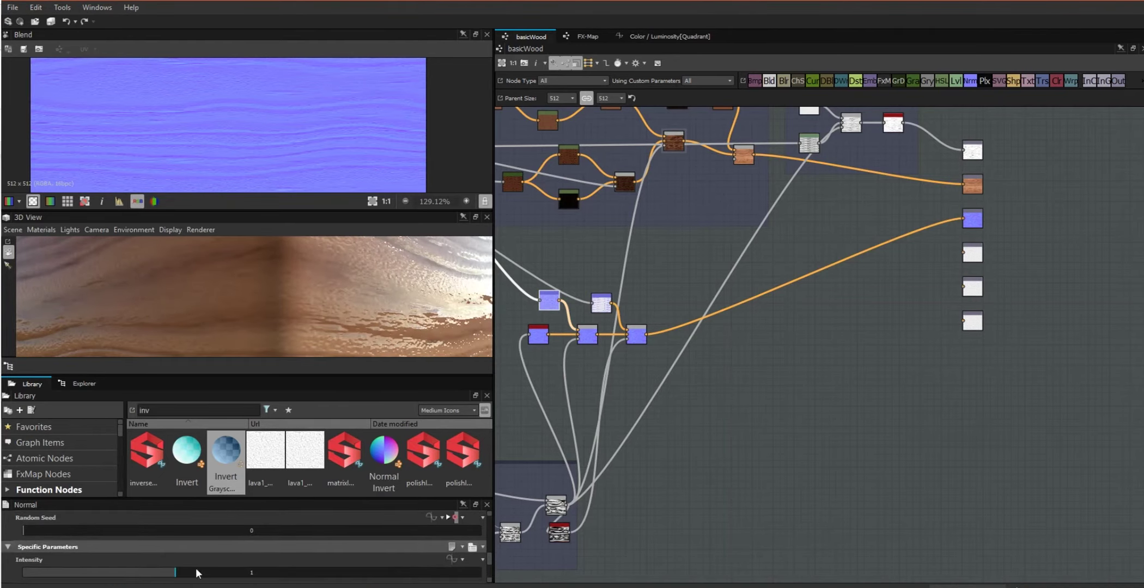
{"action": "left_click_drag", "start_coordinate": [141, 577], "coordinate": [131, 577]}
- Raise the final Normal node's Intensity to about 1.07 and check the cube
{"action": "left_click", "coordinate": [601, 307]}
{"action": "mouse_move", "coordinate": [370, 299]}
{"action": "left_mouse_down"}
{"action": "mouse_move", "coordinate": [392, 297]}
{"action": "mouse_move", "coordinate": [372, 297]}
{"action": "left_mouse_up"}
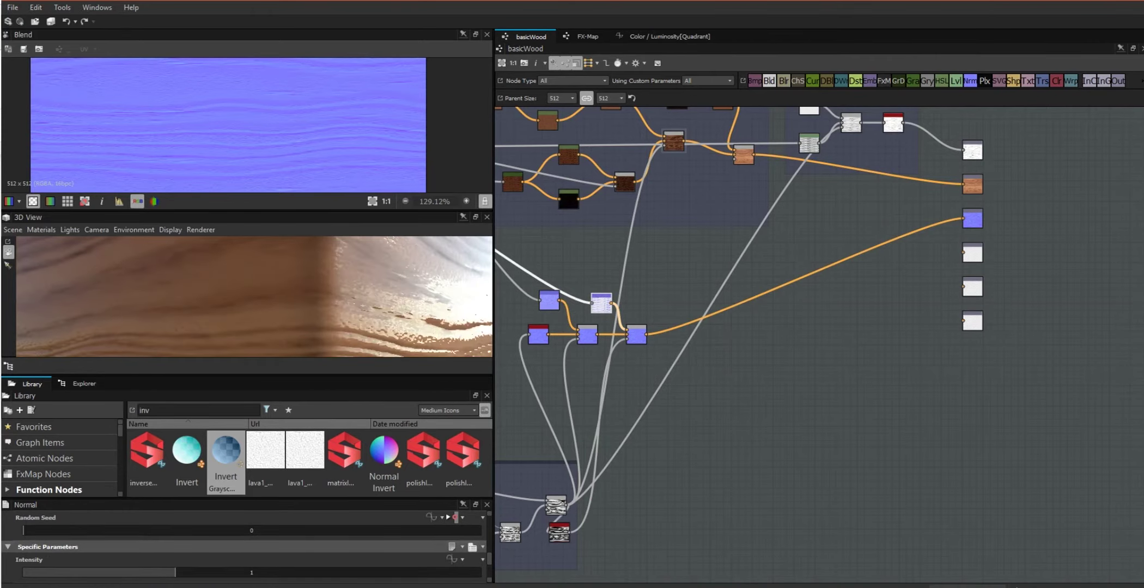
{"action": "left_click_drag", "start_coordinate": [172, 575], "coordinate": [183, 571]}
{"action": "left_click_drag", "start_coordinate": [388, 258], "coordinate": [421, 323]}
{"action": "left_click_drag", "start_coordinate": [676, 297], "coordinate": [533, 347]}
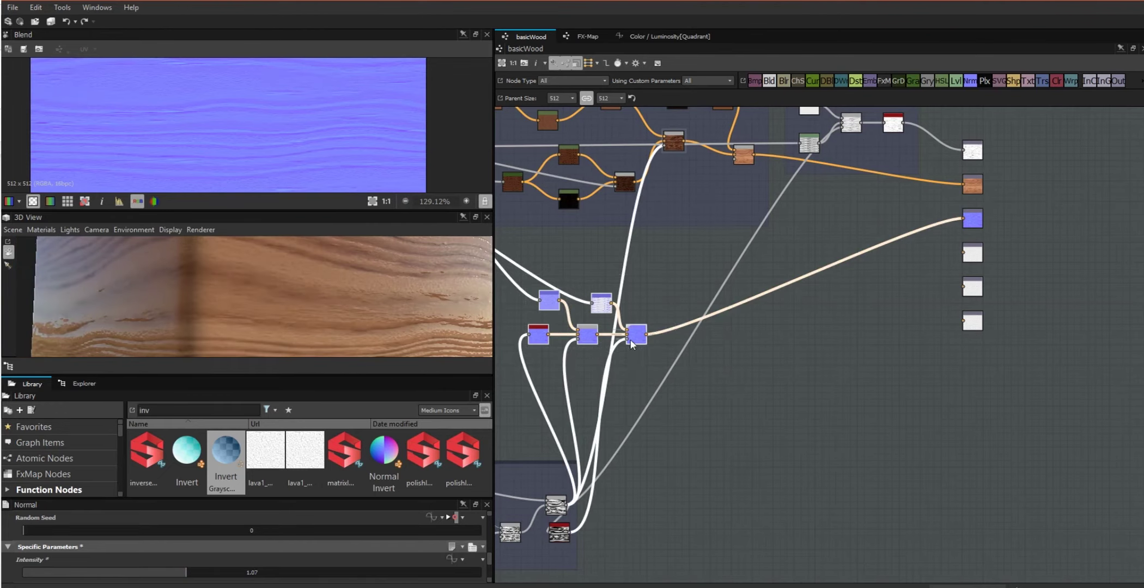
- Wrap the selected normal nodes in a frame titled normal beside the outputs
{"action": "right_click", "coordinate": [632, 340]}
{"action": "left_click", "coordinate": [662, 410]}
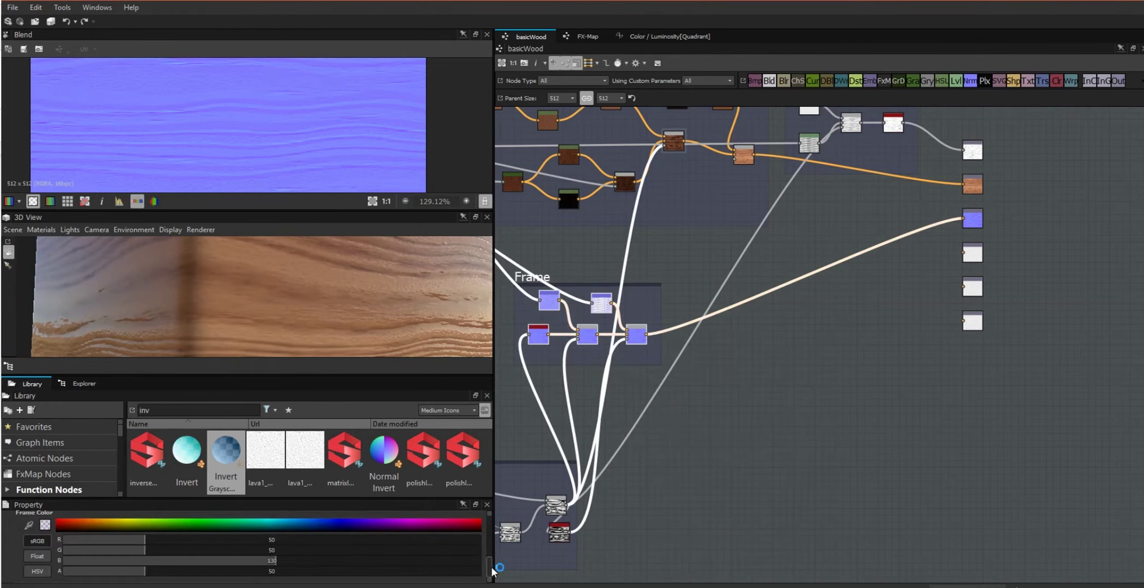
{"action": "scroll", "coordinate": [492, 571], "scroll_direction": "up", "scroll_amount": 5}
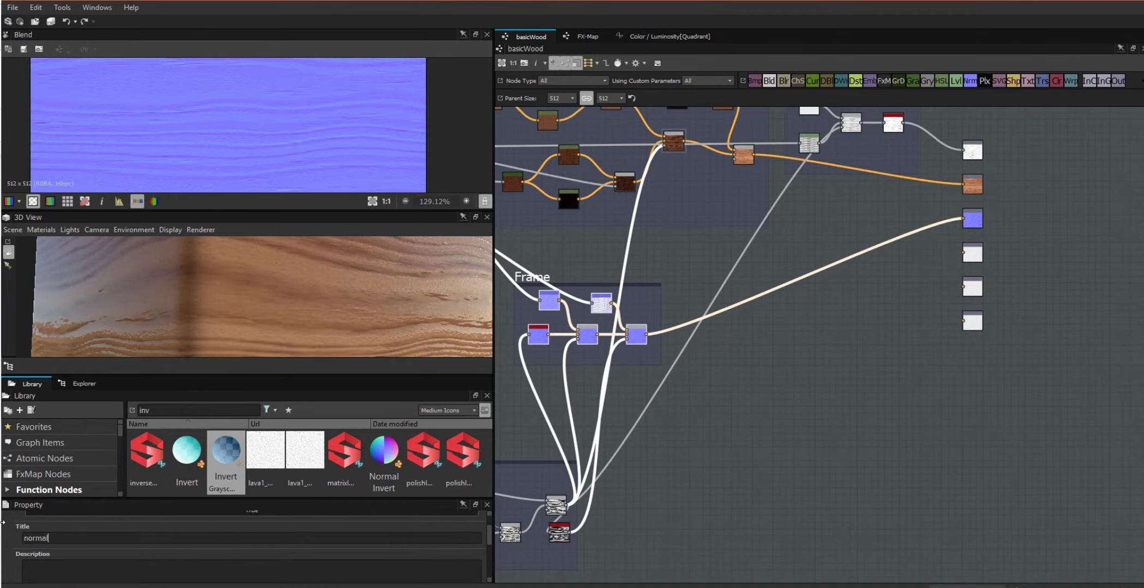
{"action": "left_click_drag", "start_coordinate": [543, 276], "coordinate": [802, 198]}
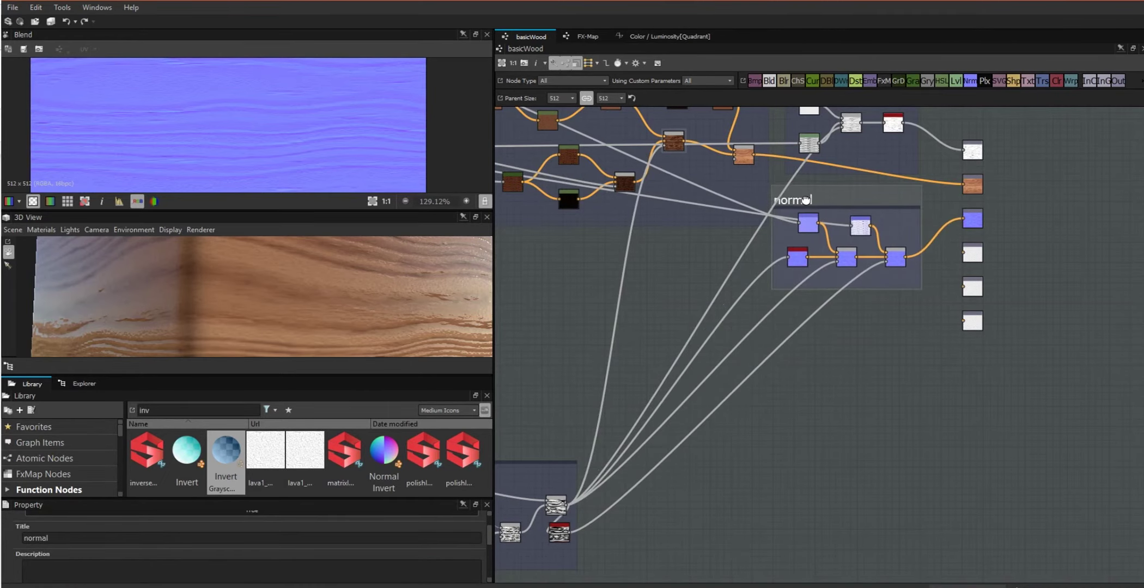
- Add a new Blend node and two Levels nodes below the frame
{"action": "scroll", "coordinate": [784, 434], "scroll_direction": "down", "scroll_amount": 2}
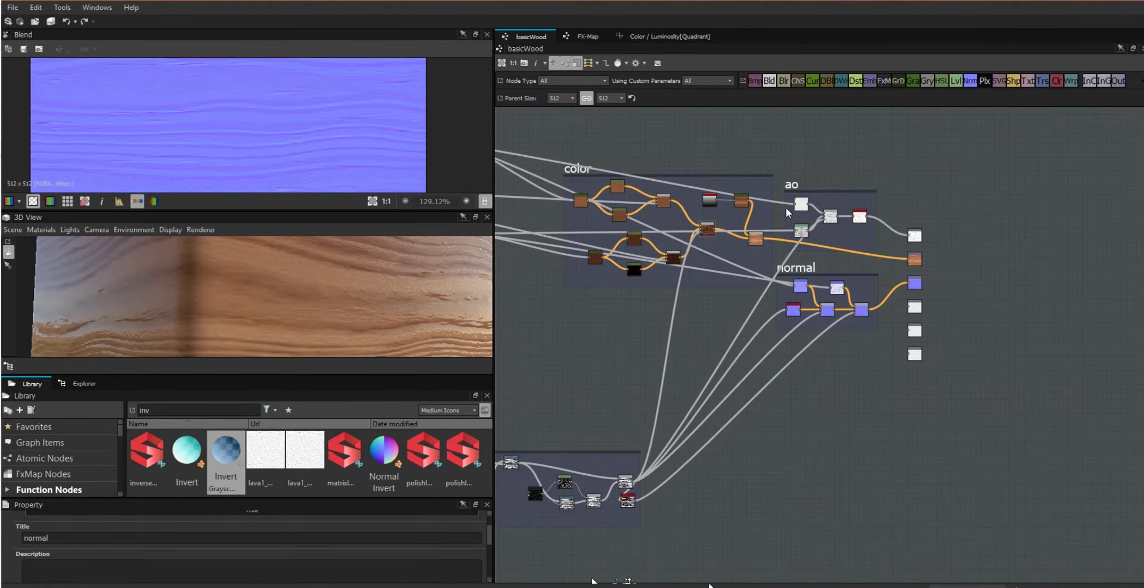
{"action": "left_click_drag", "start_coordinate": [770, 82], "coordinate": [842, 435]}
{"action": "left_click_drag", "start_coordinate": [957, 82], "coordinate": [793, 406]}
{"action": "left_click_drag", "start_coordinate": [958, 81], "coordinate": [805, 462]}
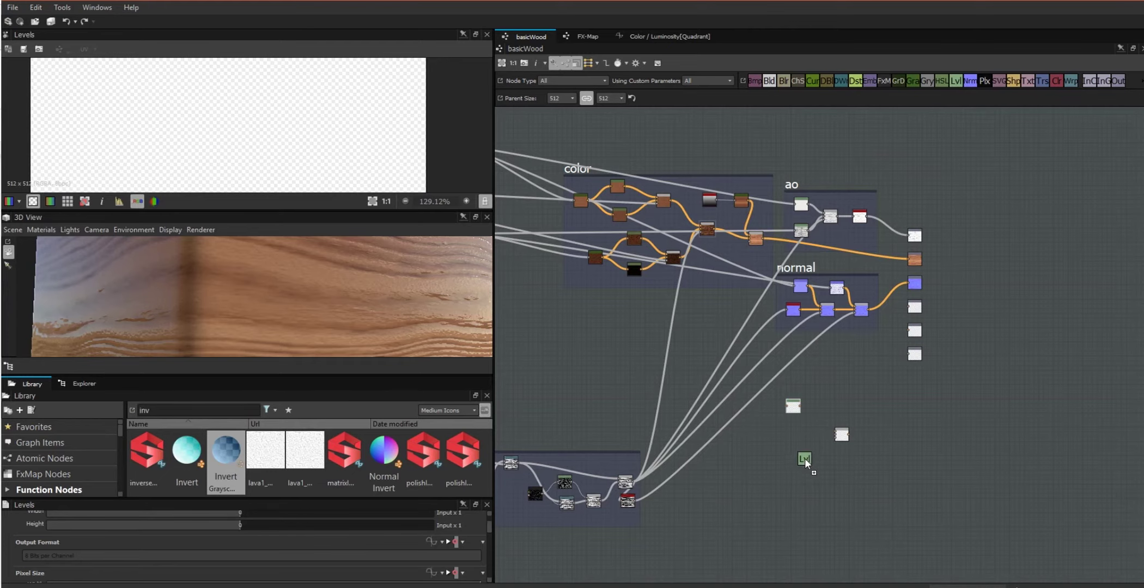
- Feed the shallow and deep wood patterns into the two Levels nodes
{"action": "scroll", "coordinate": [756, 511], "scroll_direction": "down", "scroll_amount": 1}
{"action": "middle_click_drag", "start_coordinate": [846, 504], "coordinate": [1006, 521]}
{"action": "left_click_drag", "start_coordinate": [666, 223], "coordinate": [948, 441]}
{"action": "left_click_drag", "start_coordinate": [812, 434], "coordinate": [675, 298]}
{"action": "scroll", "coordinate": [921, 521], "scroll_direction": "down", "scroll_amount": 1}
{"action": "middle_click_drag", "start_coordinate": [872, 509], "coordinate": [650, 425]}
{"action": "scroll", "coordinate": [748, 429], "scroll_direction": "up", "scroll_amount": 2}
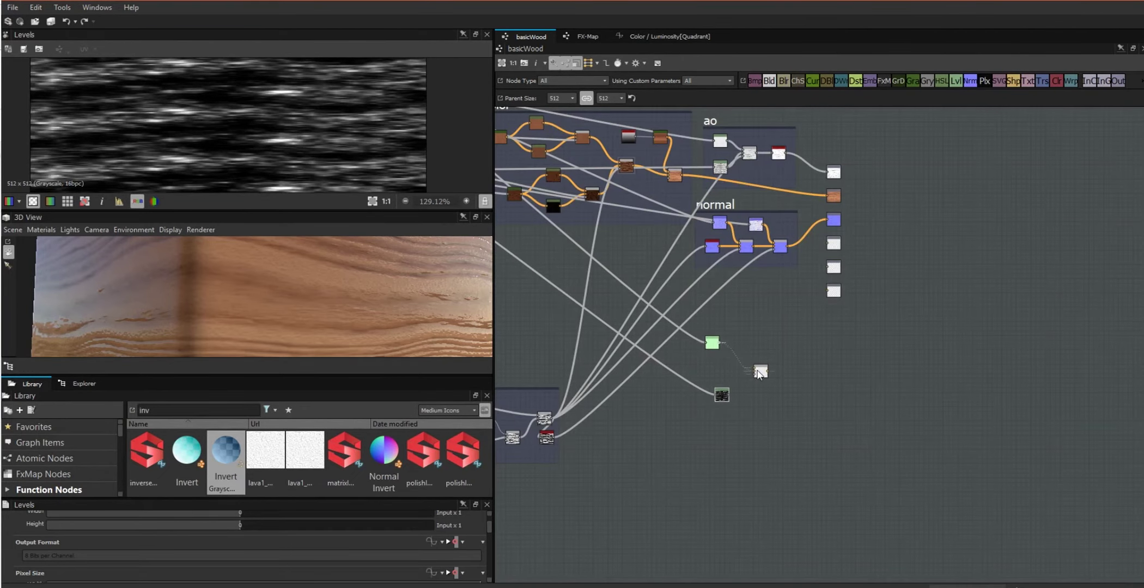
- Wire both Levels nodes into the new Blend and preview its result in 2D
{"action": "left_click_drag", "start_coordinate": [754, 368], "coordinate": [755, 370]}
{"action": "left_click_drag", "start_coordinate": [551, 417], "coordinate": [755, 377]}
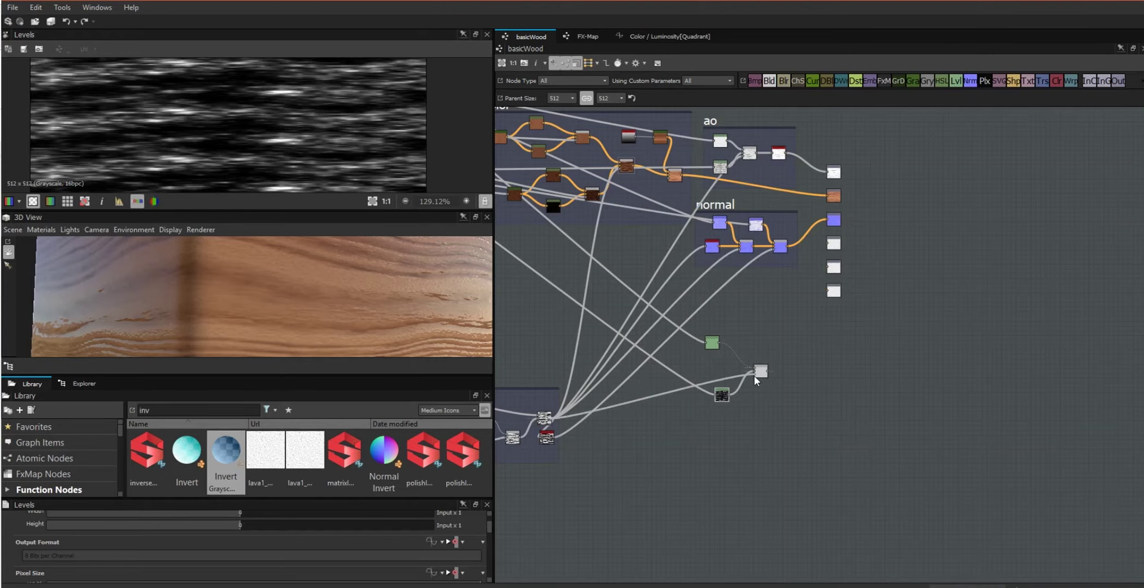
{"action": "double_click", "coordinate": [756, 374]}
{"action": "scroll", "coordinate": [248, 142], "scroll_direction": "up", "scroll_amount": 2}
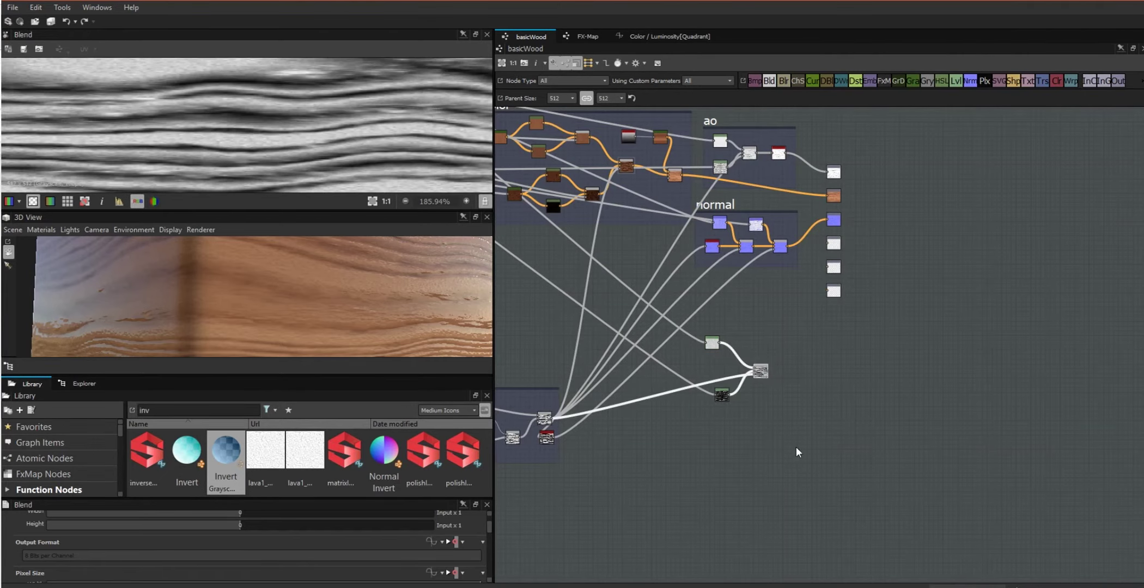
{"action": "scroll", "coordinate": [778, 383], "scroll_direction": "down", "scroll_amount": 1}
- Align the two Levels nodes and pan over to the Height output node
{"action": "middle_click_drag", "start_coordinate": [778, 383], "coordinate": [873, 430]}
{"action": "left_click_drag", "start_coordinate": [818, 397], "coordinate": [914, 183]}
{"action": "scroll", "coordinate": [881, 421], "scroll_direction": "up", "scroll_amount": 3}
{"action": "scroll", "coordinate": [972, 212], "scroll_direction": "up", "scroll_amount": 5}
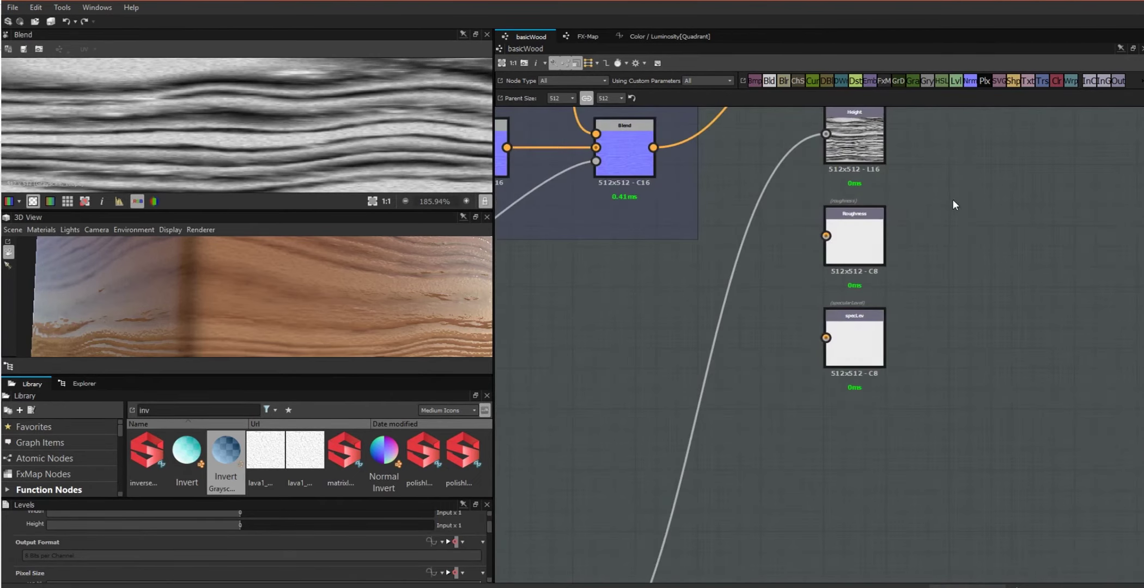
{"action": "middle_click_drag", "start_coordinate": [1027, 249], "coordinate": [1143, 176]}
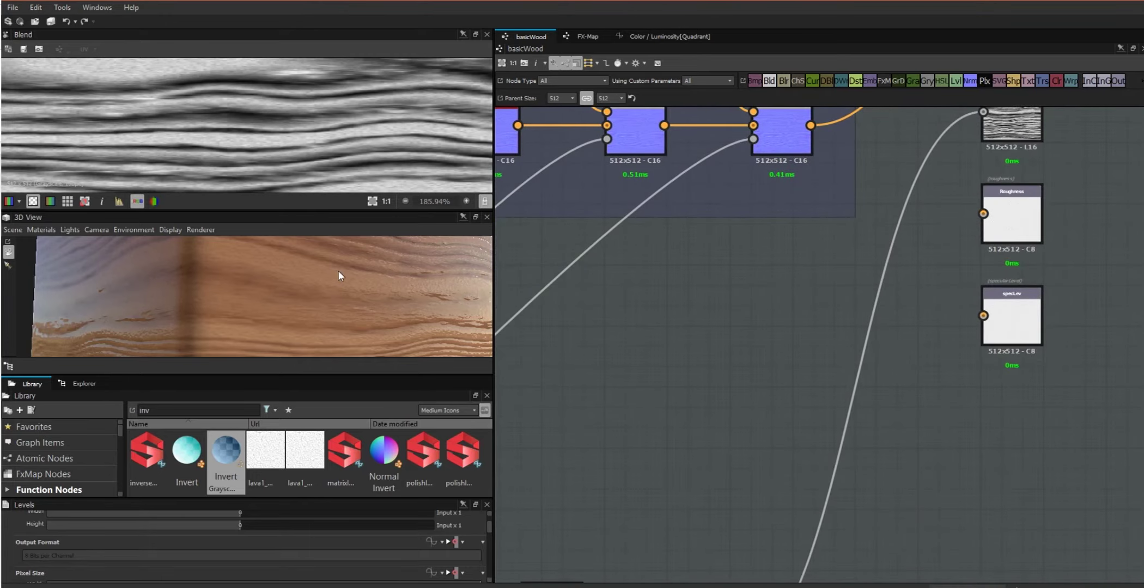
{"action": "scroll", "coordinate": [339, 279], "scroll_direction": "down", "scroll_amount": 3}
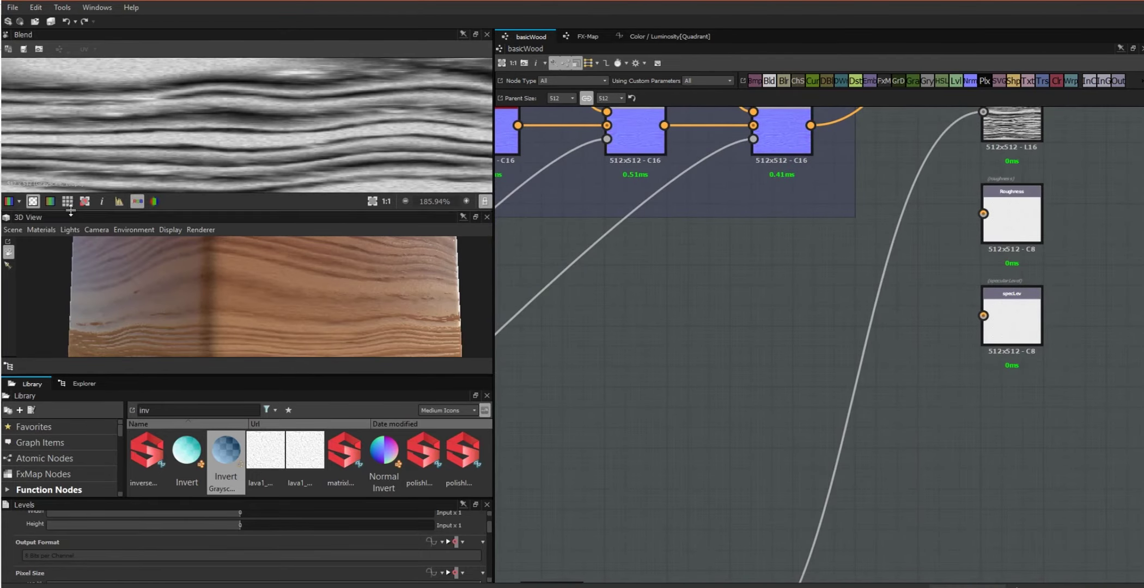
{"action": "left_click", "coordinate": [40, 230]}
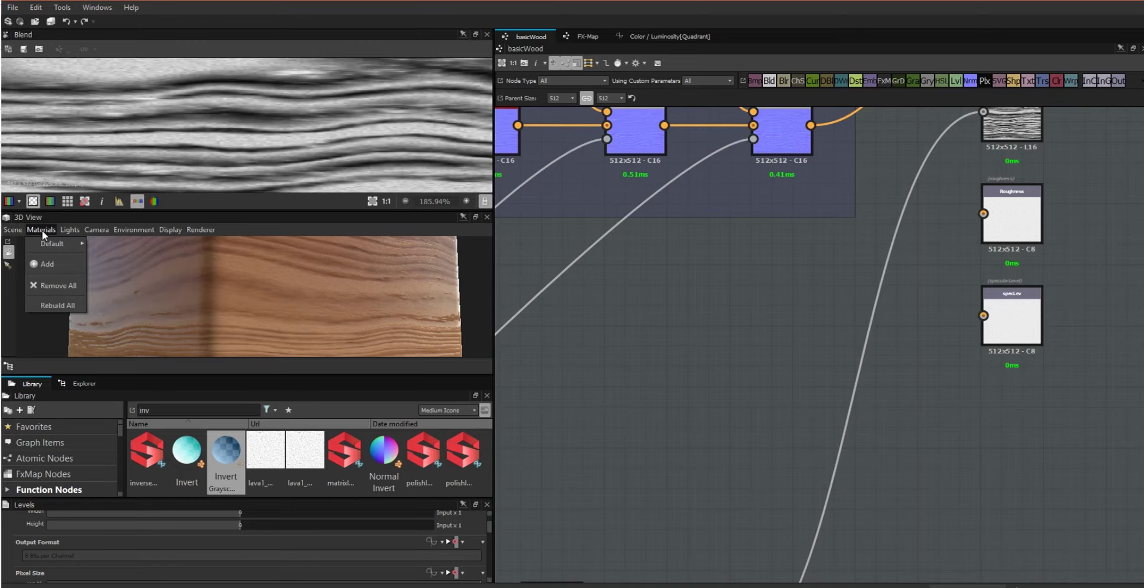
- Set the Default preview material's Height Scale to 1
{"action": "mouse_move", "coordinate": [55, 246]}
{"action": "left_click", "coordinate": [103, 247]}
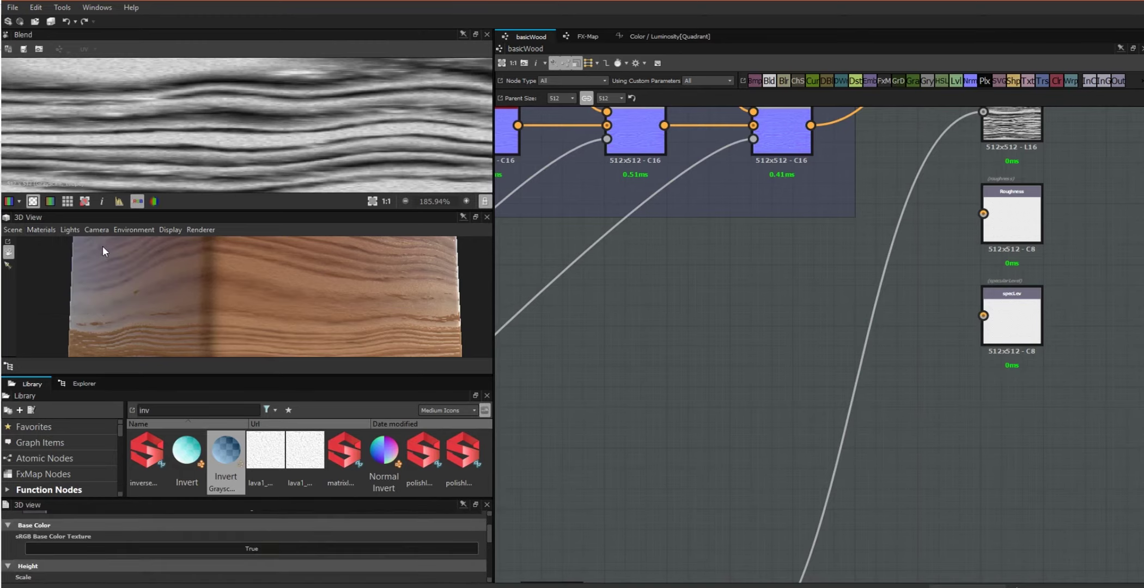
{"action": "left_click_drag", "start_coordinate": [275, 499], "coordinate": [283, 422]}
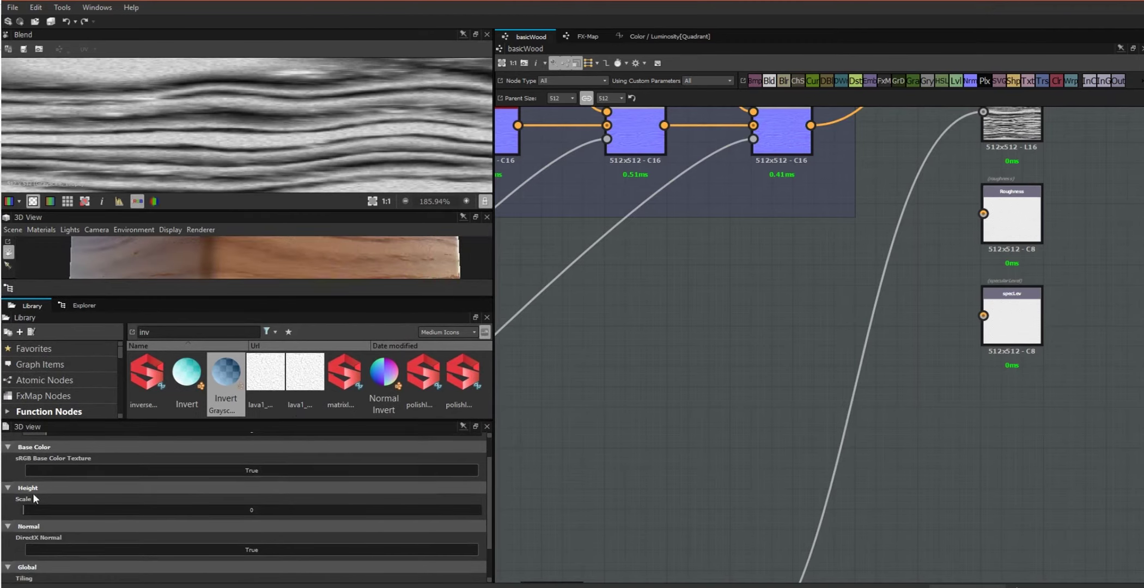
{"action": "double_click", "coordinate": [251, 509]}
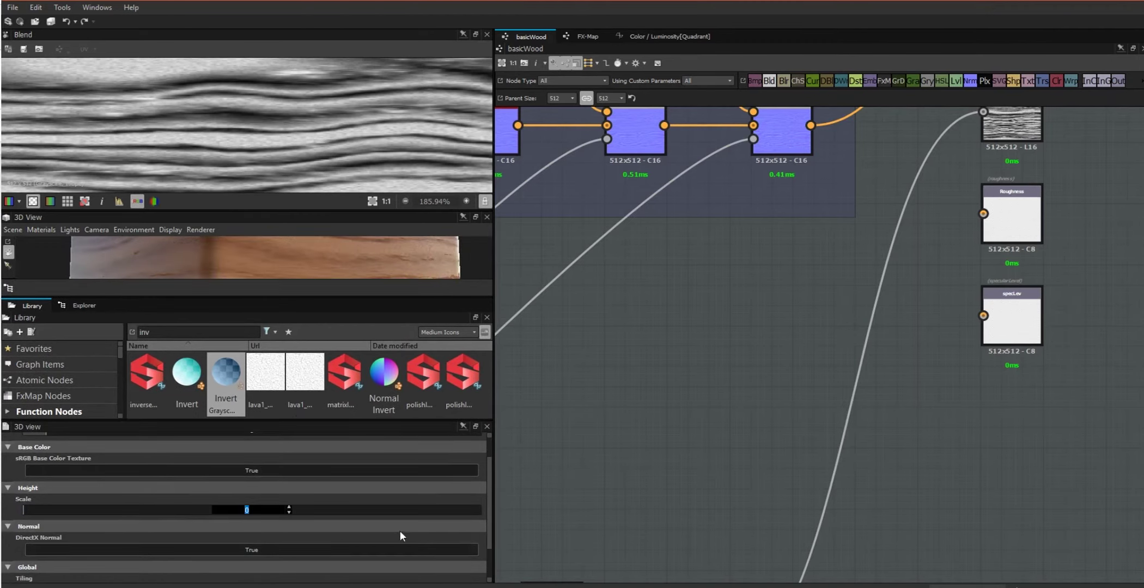
{"action": "type", "text": "1"}
{"action": "key", "text": "Return"}
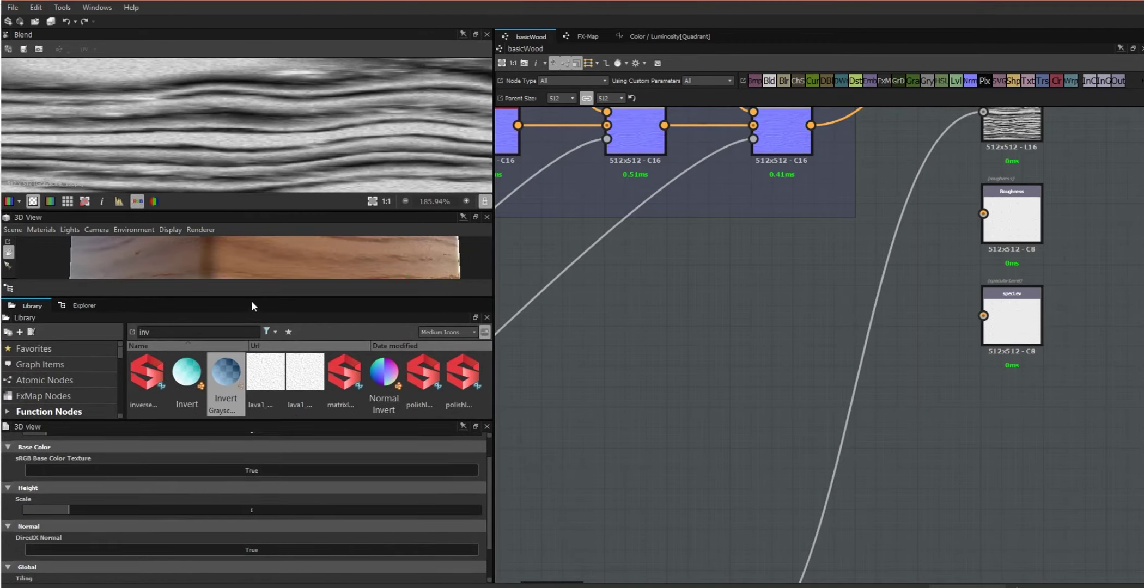
- Enlarge the 3D View and orbit the cube to inspect the displaced grain
{"action": "left_click_drag", "start_coordinate": [251, 297], "coordinate": [252, 417]}
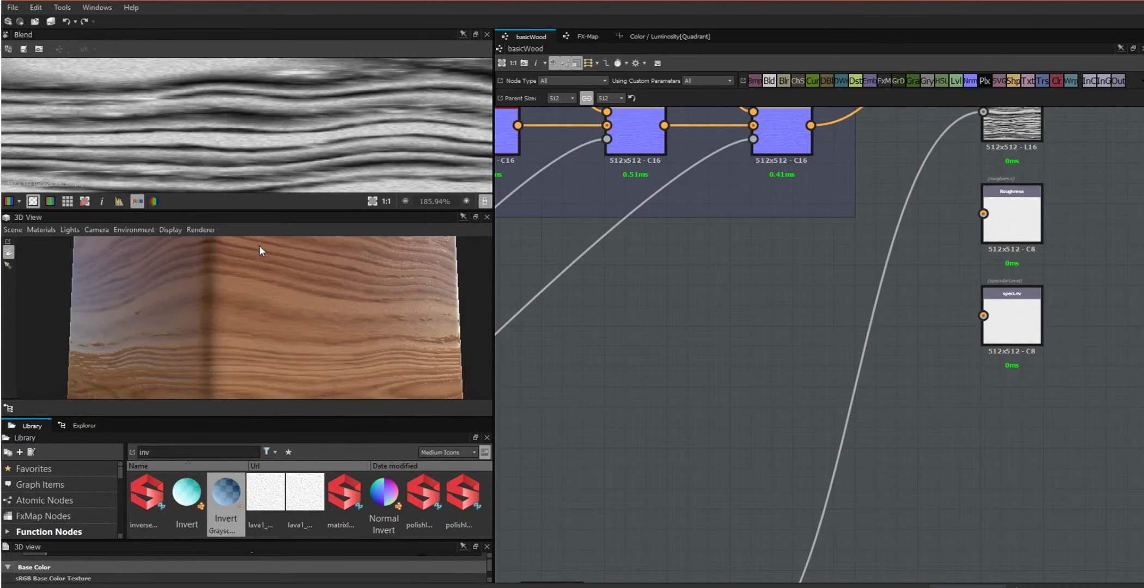
{"action": "left_click_drag", "start_coordinate": [256, 210], "coordinate": [256, 163]}
{"action": "left_click_drag", "start_coordinate": [279, 266], "coordinate": [311, 261]}
{"action": "right_click_drag", "start_coordinate": [311, 262], "coordinate": [245, 178]}
{"action": "left_click_drag", "start_coordinate": [357, 270], "coordinate": [344, 240]}
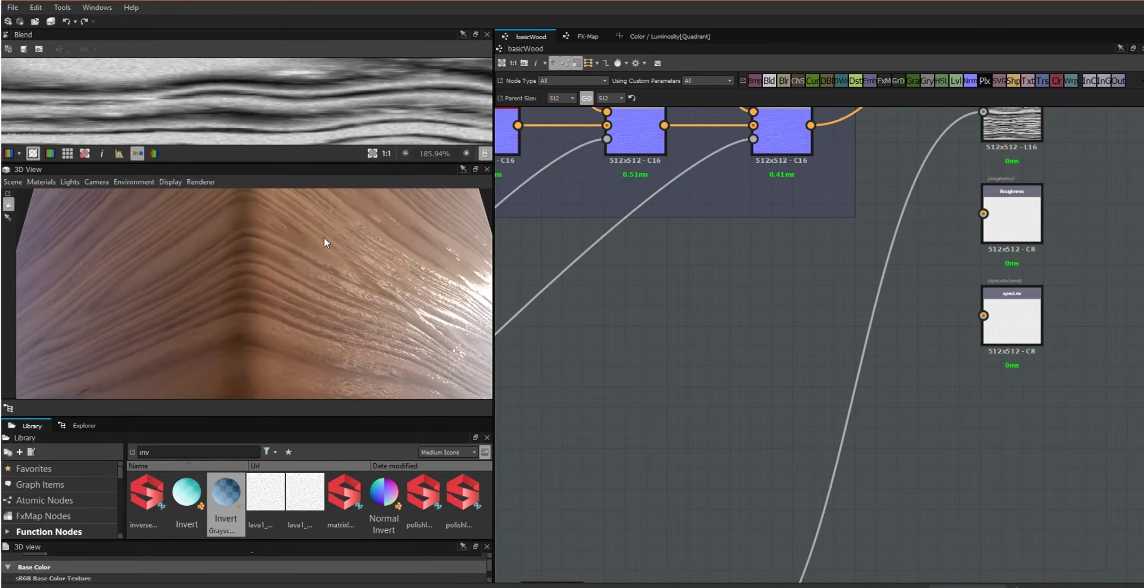
{"action": "left_click_drag", "start_coordinate": [354, 295], "coordinate": [355, 305]}
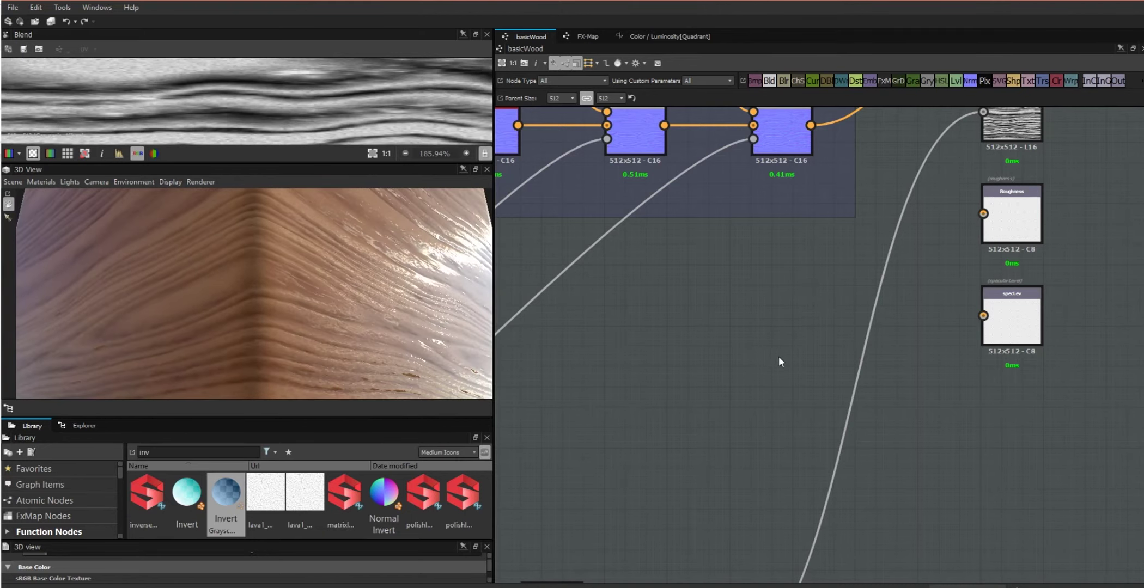
- Adjust the upper Levels node's midtones and darken its output
{"action": "scroll", "coordinate": [780, 357], "scroll_direction": "down", "scroll_amount": 3}
{"action": "middle_click_drag", "start_coordinate": [749, 363], "coordinate": [854, 173]}
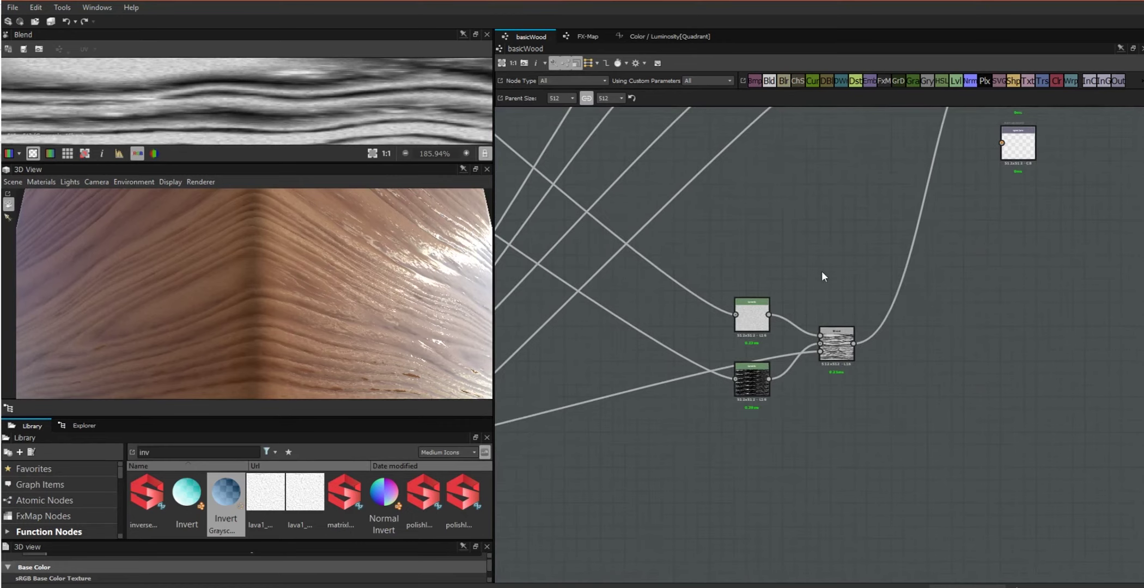
{"action": "left_click_drag", "start_coordinate": [756, 316], "coordinate": [756, 299]}
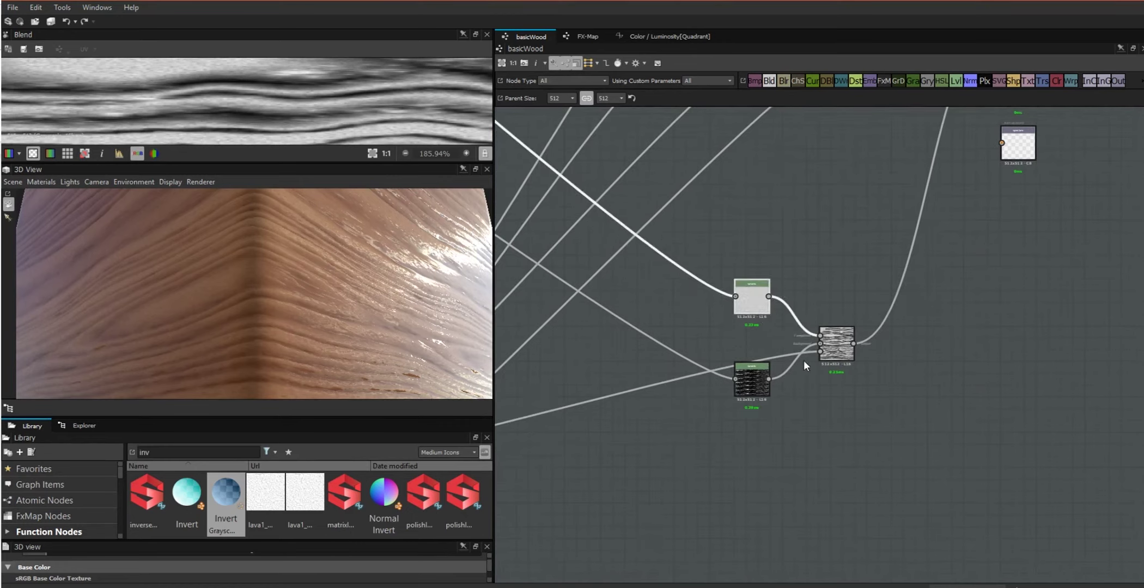
{"action": "left_click_drag", "start_coordinate": [755, 371], "coordinate": [753, 362]}
{"action": "left_click", "coordinate": [756, 298]}
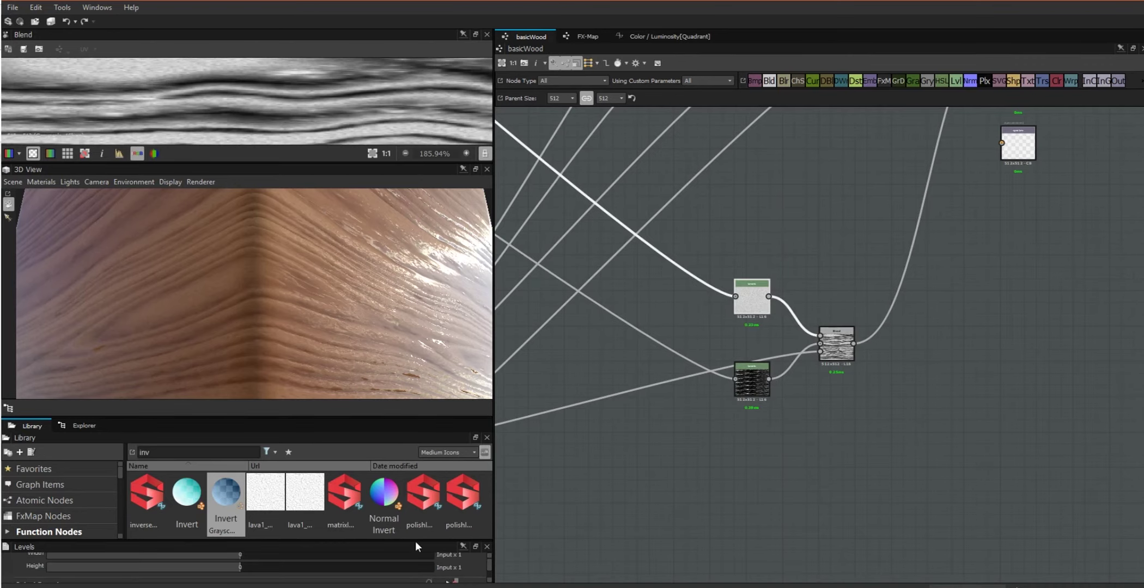
{"action": "left_click_drag", "start_coordinate": [415, 540], "coordinate": [423, 448]}
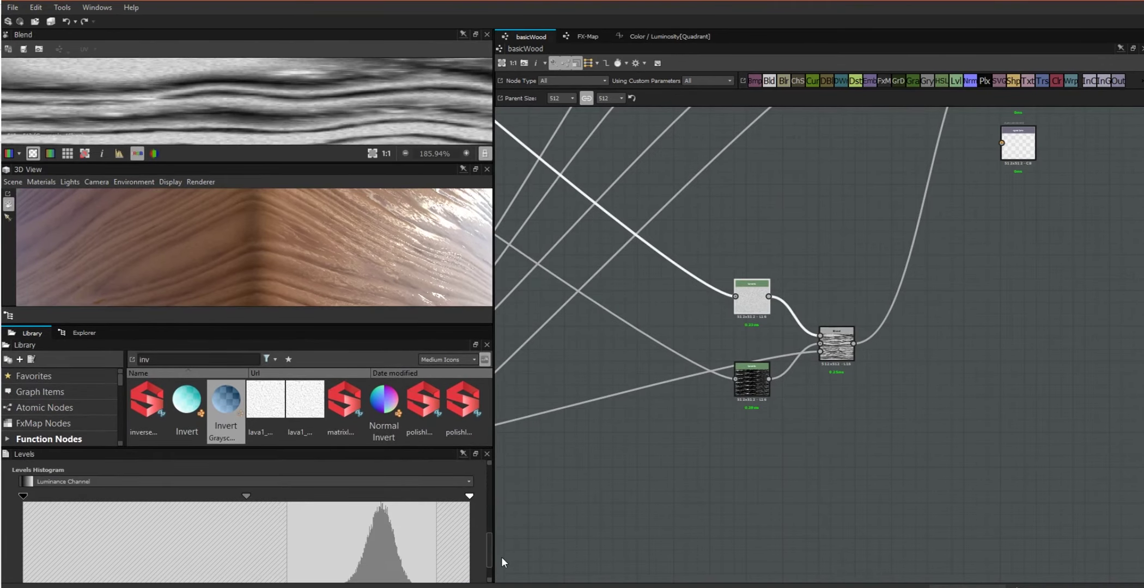
{"action": "mouse_move", "coordinate": [255, 498]}
{"action": "left_mouse_down"}
{"action": "mouse_move", "coordinate": [230, 498]}
{"action": "mouse_move", "coordinate": [280, 501]}
{"action": "mouse_move", "coordinate": [260, 504]}
{"action": "left_mouse_up"}
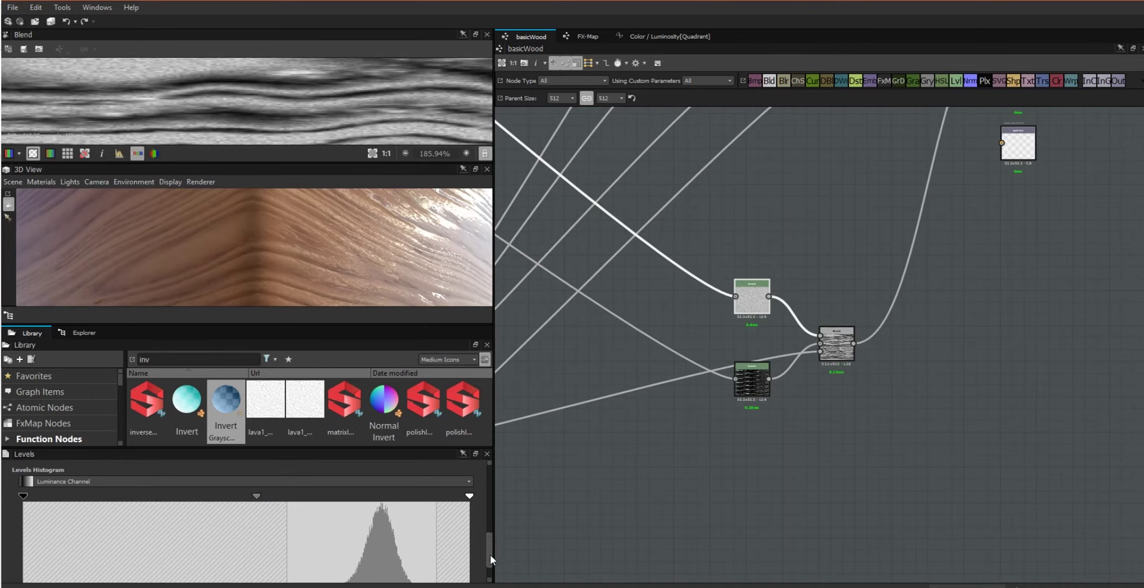
{"action": "left_click_drag", "start_coordinate": [490, 558], "coordinate": [165, 584]}
{"action": "left_click_drag", "start_coordinate": [469, 568], "coordinate": [133, 575]}
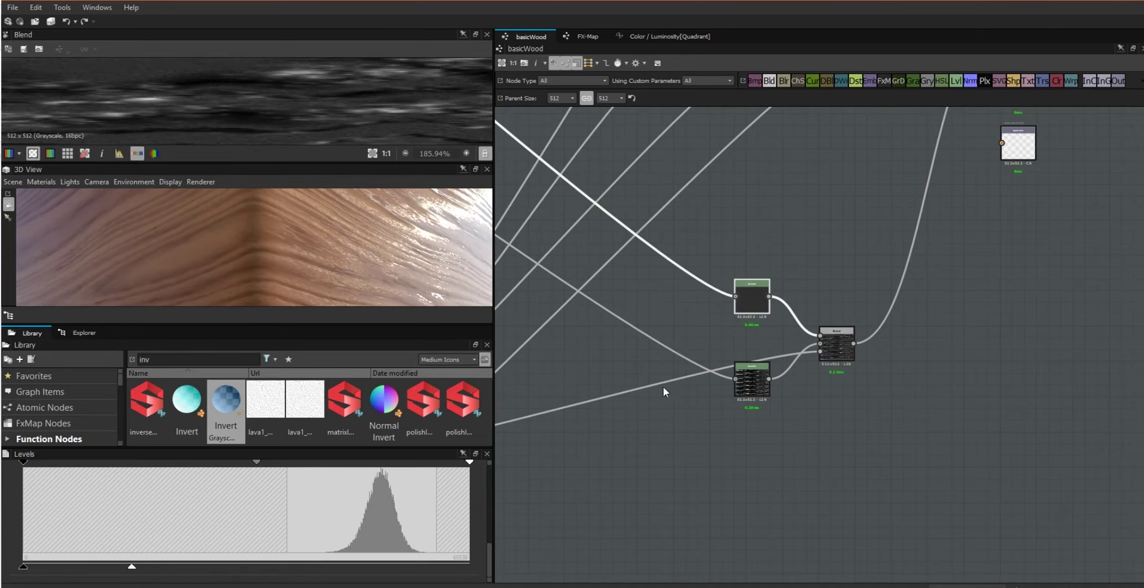
- Preview the height Blend and darken both Levels nodes' outputs further
{"action": "left_click", "coordinate": [829, 347]}
{"action": "left_click_drag", "start_coordinate": [255, 163], "coordinate": [261, 240]}
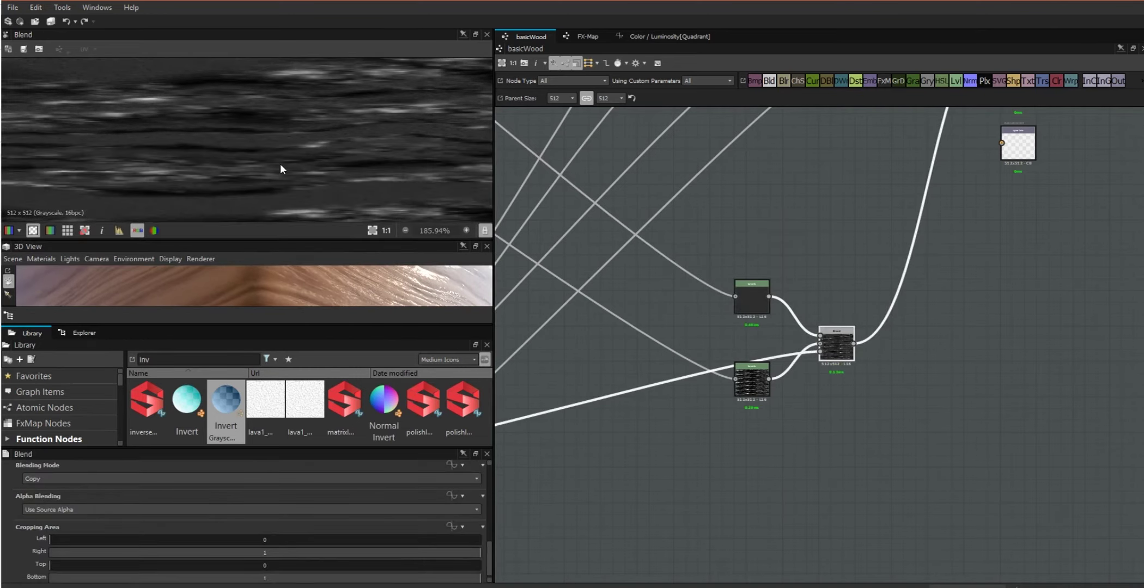
{"action": "scroll", "coordinate": [283, 159], "scroll_direction": "down", "scroll_amount": 3}
{"action": "left_click", "coordinate": [757, 305]}
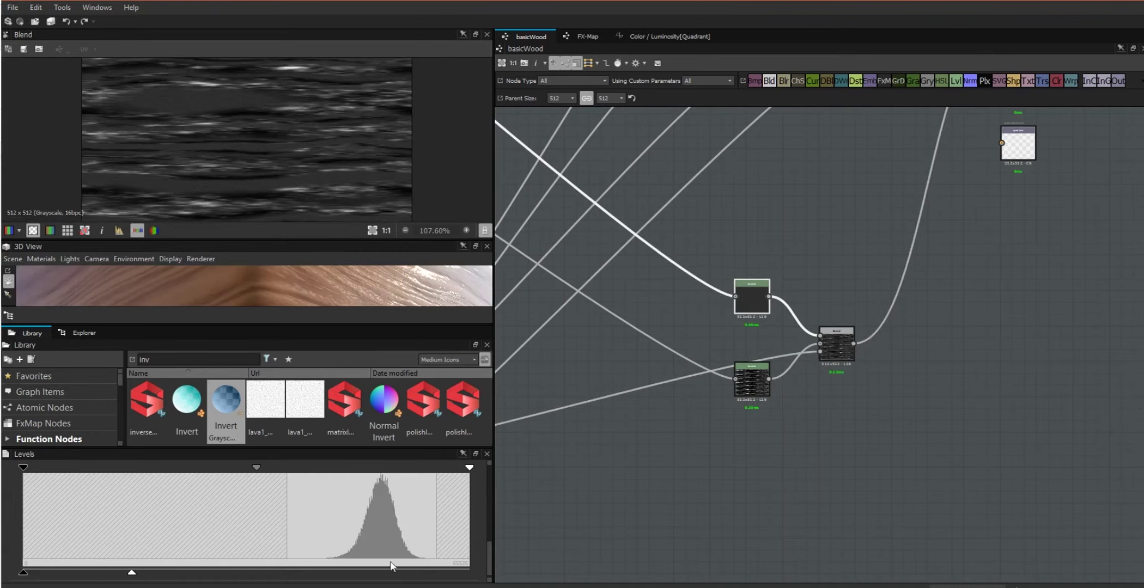
{"action": "left_click_drag", "start_coordinate": [131, 575], "coordinate": [95, 576]}
{"action": "left_click", "coordinate": [752, 382]}
{"action": "left_click_drag", "start_coordinate": [469, 573], "coordinate": [107, 573]}
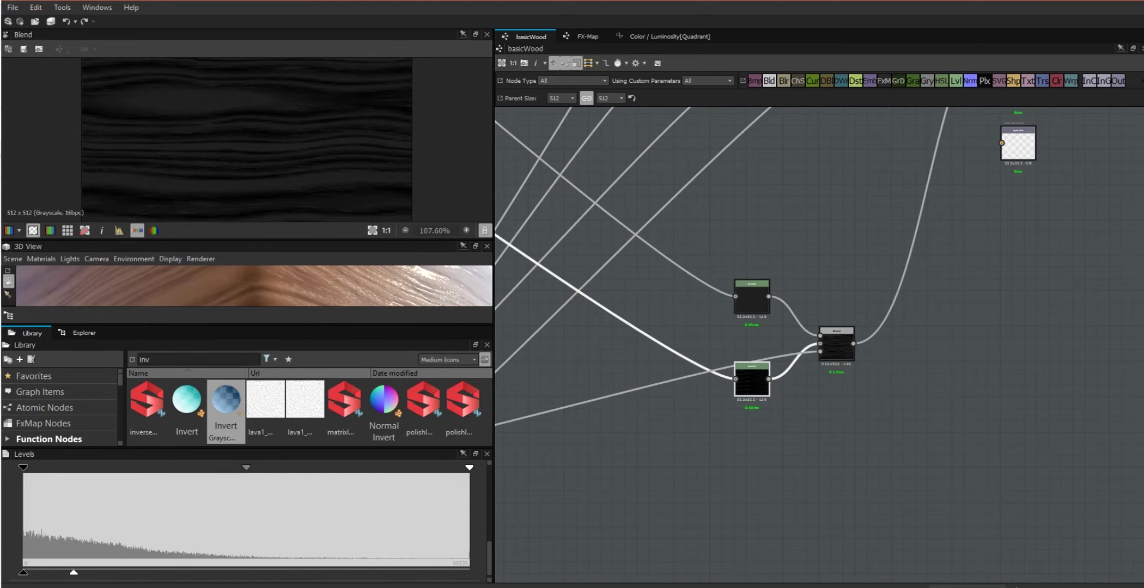
{"action": "left_click", "coordinate": [751, 304]}
{"action": "left_click_drag", "start_coordinate": [95, 578], "coordinate": [56, 575]}
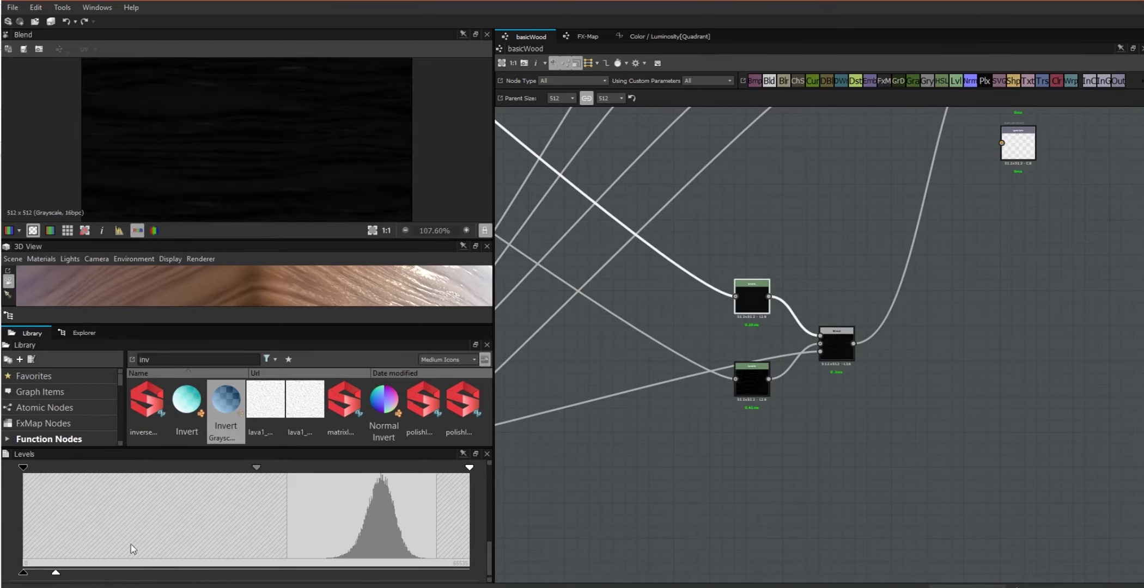
- Check the wood on the 3D cube, align the Levels nodes, and select them with their Blend
{"action": "left_click_drag", "start_coordinate": [323, 323], "coordinate": [337, 357]}
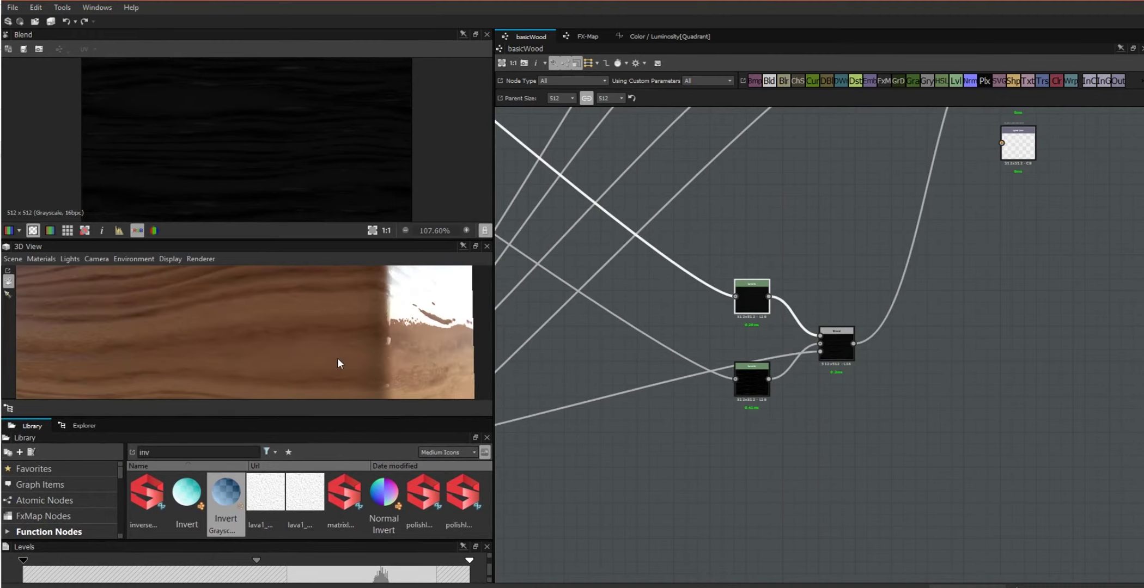
{"action": "left_click_drag", "start_coordinate": [425, 350], "coordinate": [382, 344]}
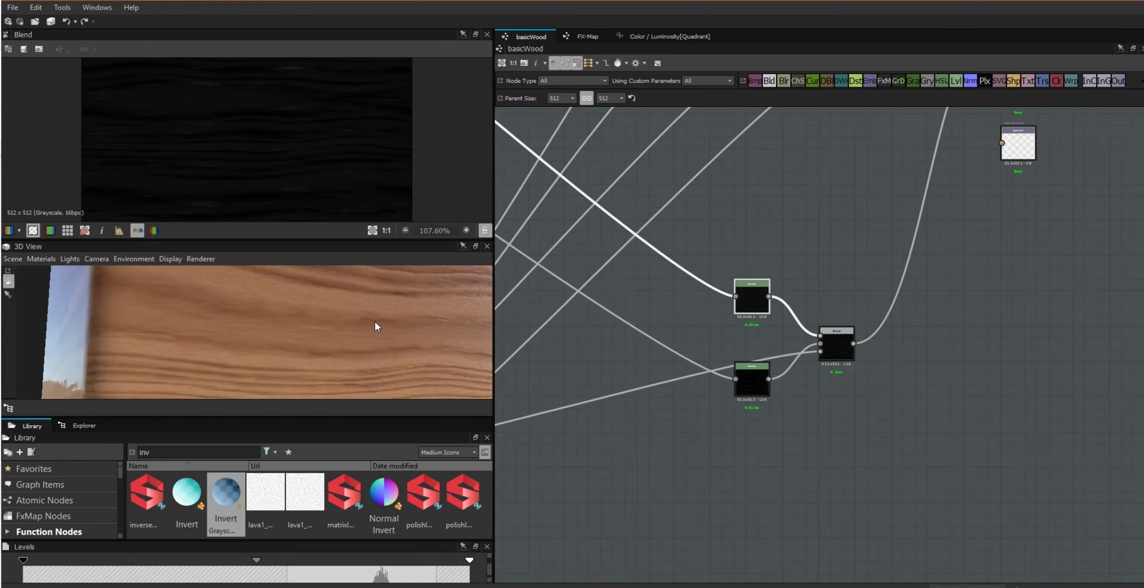
{"action": "mouse_move", "coordinate": [752, 381]}
{"action": "left_mouse_down"}
{"action": "mouse_move", "coordinate": [759, 367]}
{"action": "mouse_move", "coordinate": [764, 374]}
{"action": "left_mouse_up"}
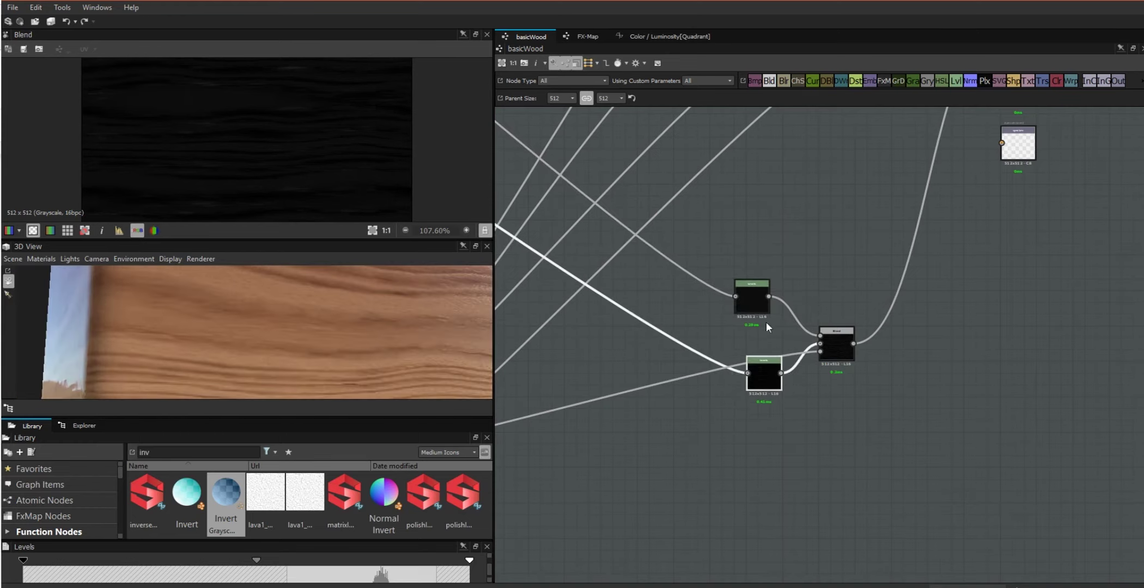
{"action": "left_click_drag", "start_coordinate": [755, 299], "coordinate": [766, 311]}
{"action": "left_click_drag", "start_coordinate": [720, 260], "coordinate": [888, 448]}
- Frame the selected height nodes with title height, placed beside the normal frame
{"action": "right_click", "coordinate": [842, 347]}
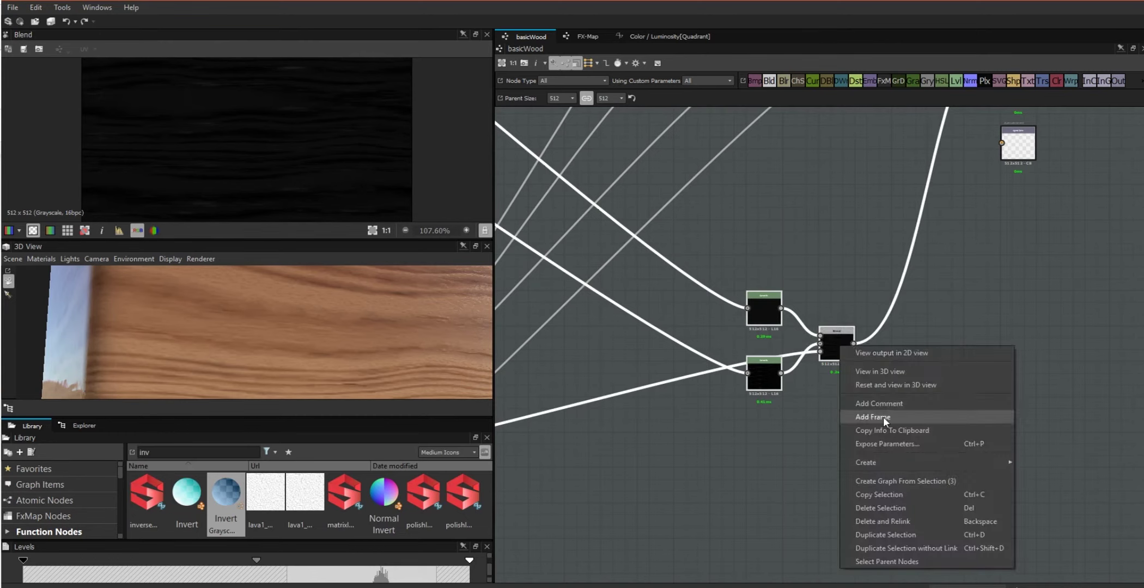
{"action": "left_click", "coordinate": [884, 419]}
{"action": "left_click_drag", "start_coordinate": [449, 540], "coordinate": [444, 437]}
{"action": "scroll", "coordinate": [70, 488], "scroll_direction": "down", "scroll_amount": 2}
{"action": "left_click_drag", "start_coordinate": [62, 489], "coordinate": [5, 484]}
{"action": "type", "text": "height"}
{"action": "left_click", "coordinate": [832, 466]}
{"action": "scroll", "coordinate": [831, 466], "scroll_direction": "down", "scroll_amount": 5}
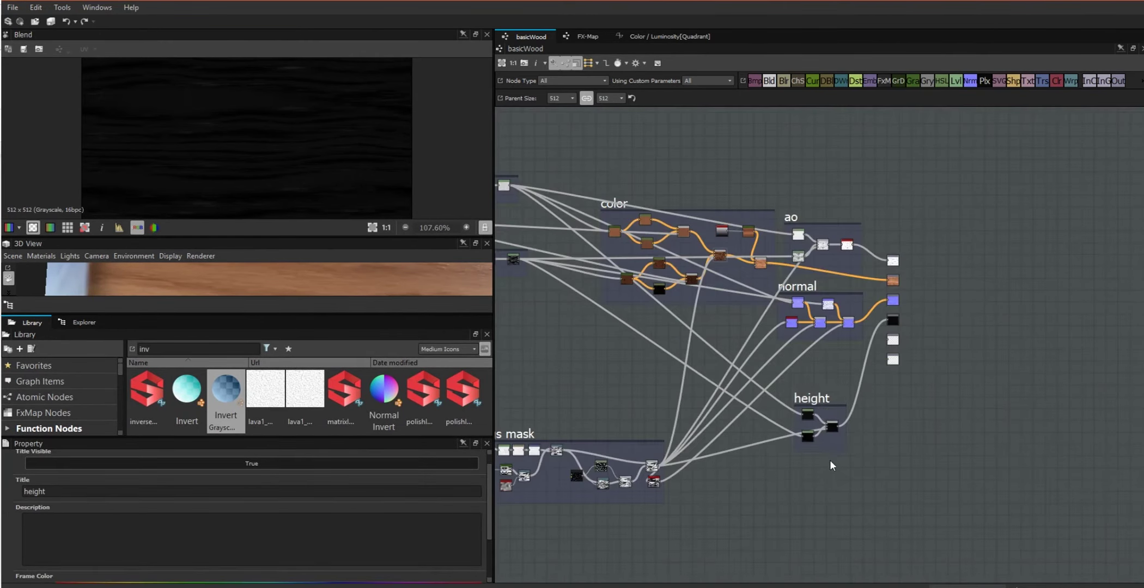
{"action": "scroll", "coordinate": [832, 466], "scroll_direction": "up", "scroll_amount": 3}
{"action": "left_click_drag", "start_coordinate": [713, 350], "coordinate": [579, 294]}
- Add an Invert Grayscale node and feed a wood mask into it
{"action": "scroll", "coordinate": [842, 369], "scroll_direction": "up", "scroll_amount": 5}
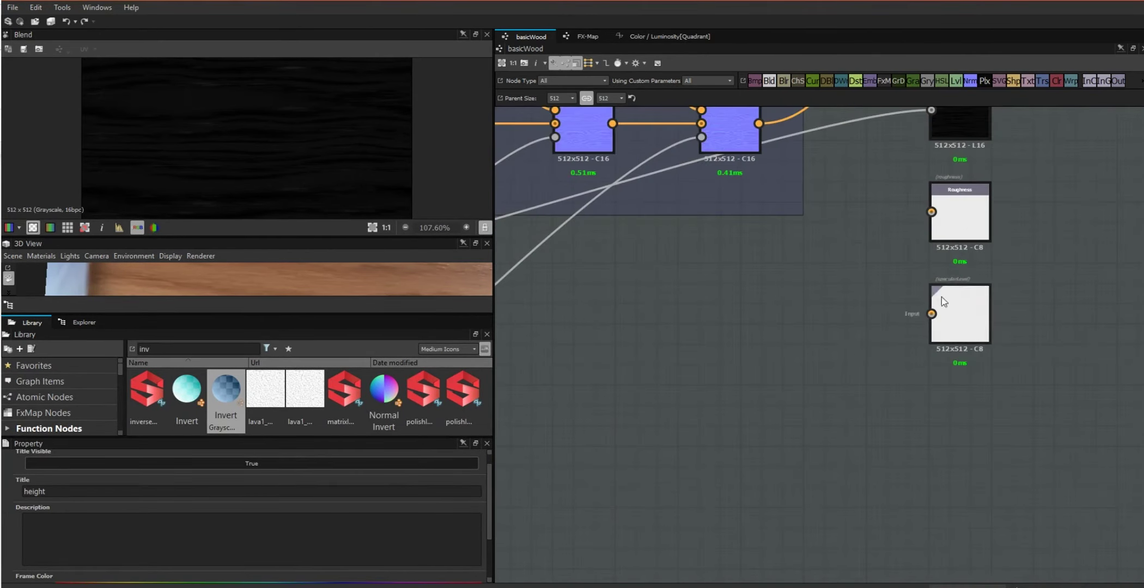
{"action": "scroll", "coordinate": [888, 261], "scroll_direction": "down", "scroll_amount": 3}
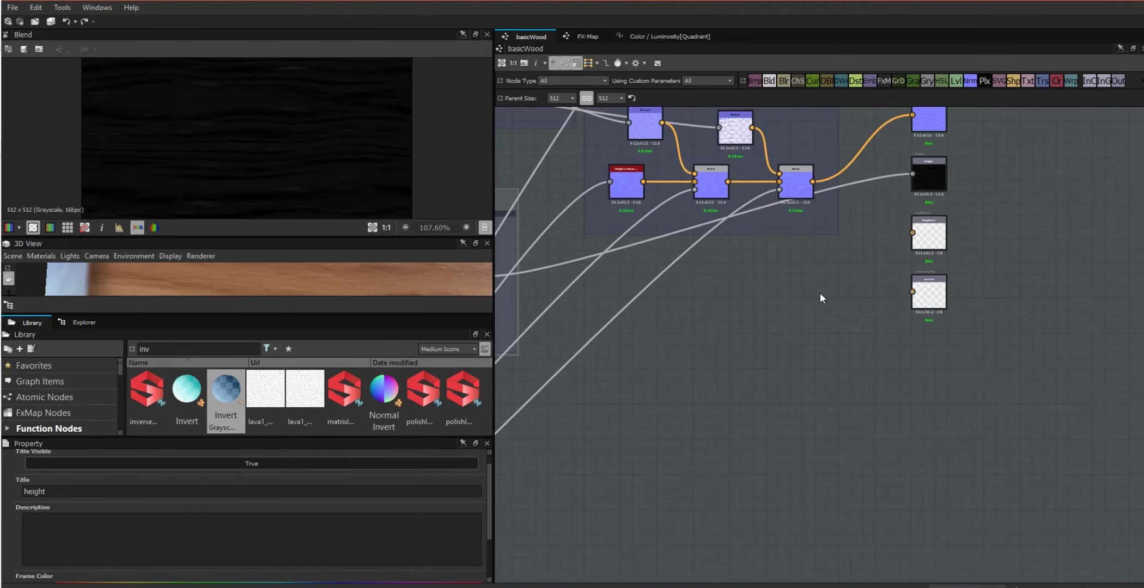
{"action": "middle_click_drag", "start_coordinate": [811, 315], "coordinate": [977, 397]}
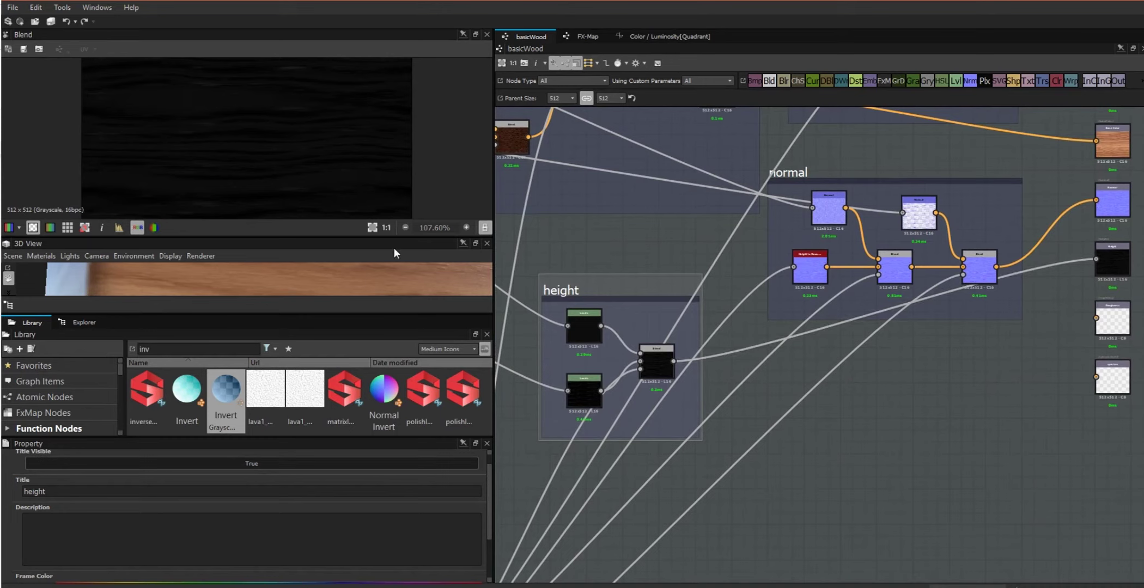
{"action": "left_click_drag", "start_coordinate": [323, 237], "coordinate": [330, 277]}
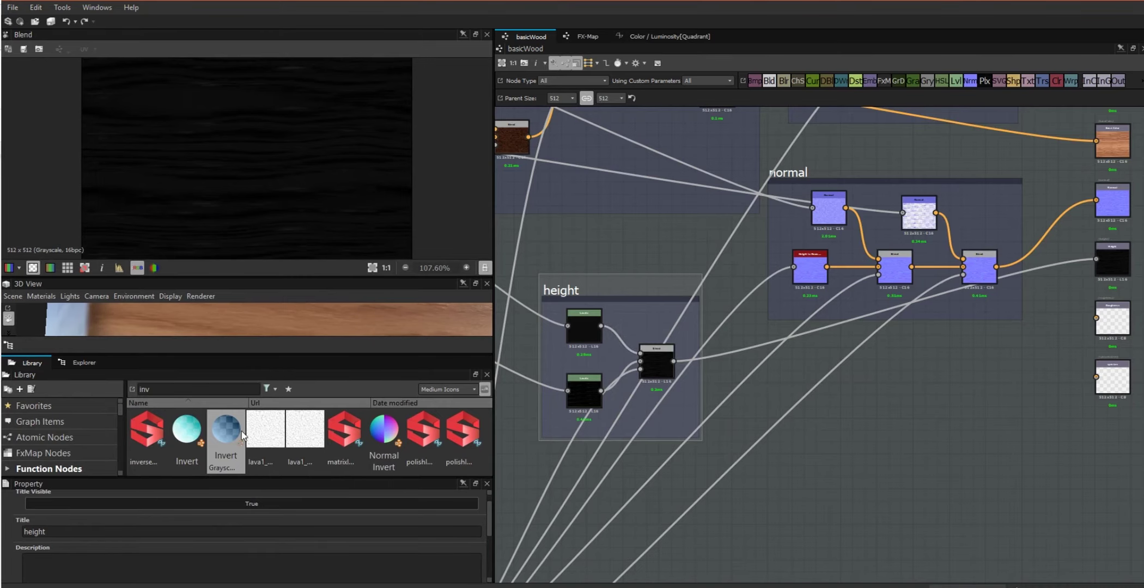
{"action": "left_click_drag", "start_coordinate": [227, 436], "coordinate": [857, 525]}
{"action": "scroll", "coordinate": [805, 523], "scroll_direction": "down", "scroll_amount": 6}
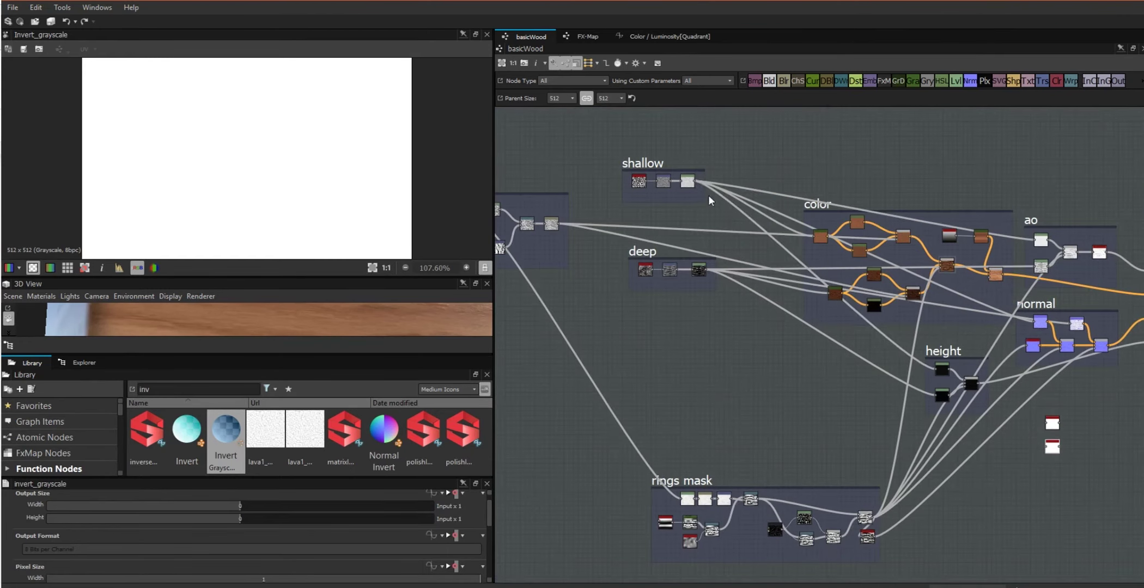
{"action": "left_click_drag", "start_coordinate": [902, 330], "coordinate": [688, 181]}
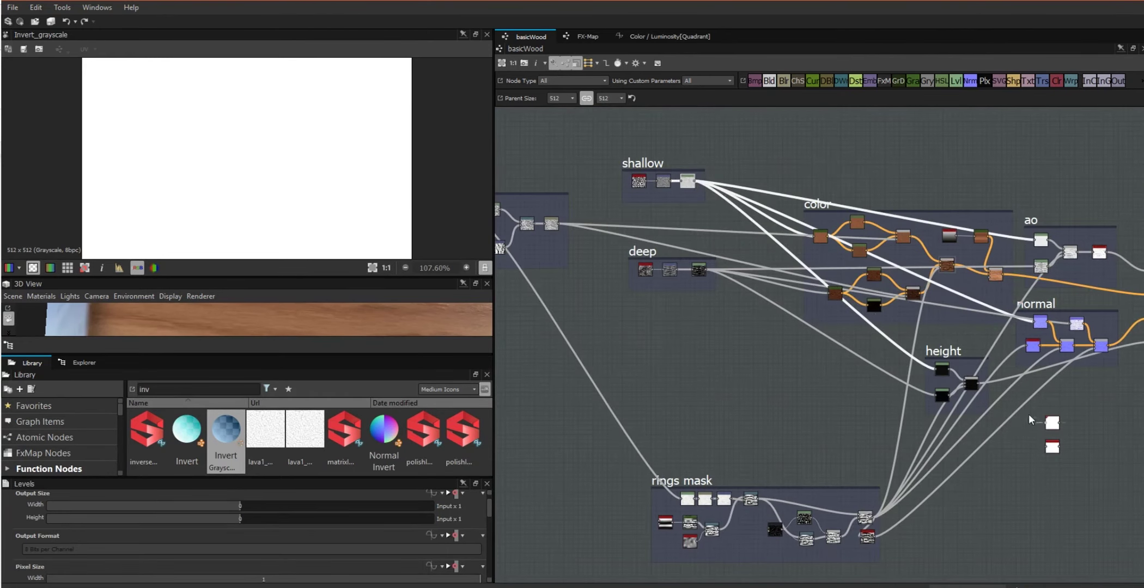
{"action": "left_click_drag", "start_coordinate": [965, 407], "coordinate": [706, 270]}
- Connect the deep mask to the lower Invert Grayscale and add a Levels node after each Invert Grayscale
{"action": "middle_click_drag", "start_coordinate": [1093, 447], "coordinate": [832, 357]}
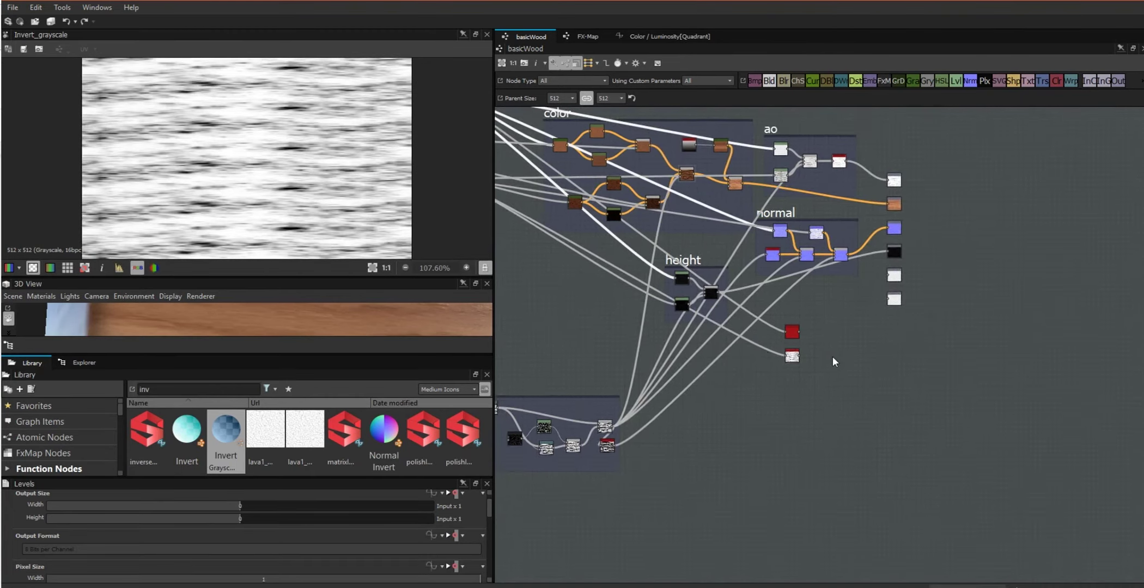
{"action": "scroll", "coordinate": [832, 357], "scroll_direction": "up", "scroll_amount": 5}
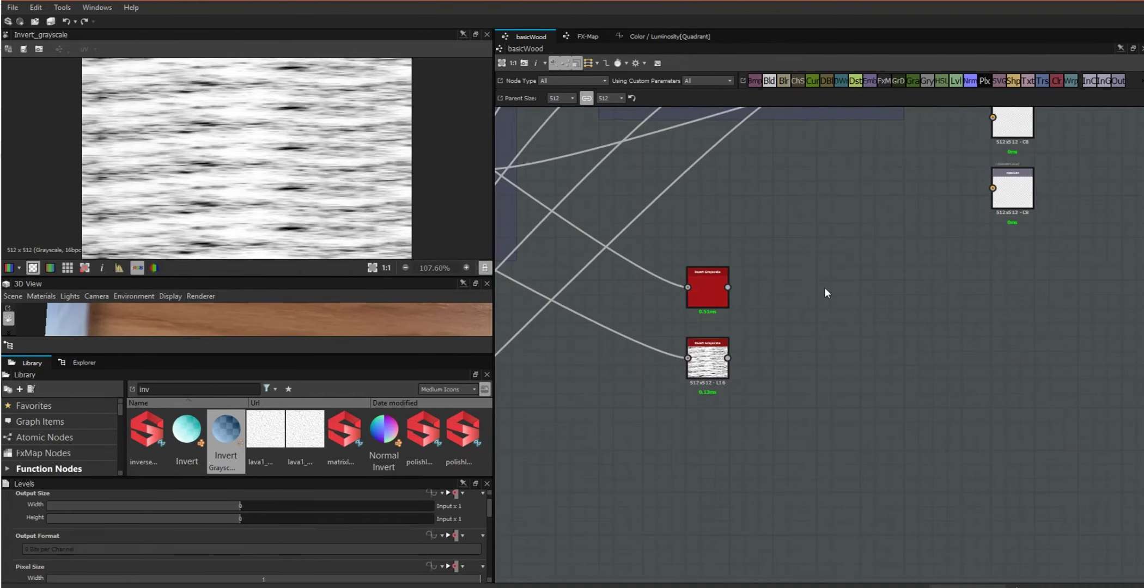
{"action": "left_click", "coordinate": [956, 81]}
{"action": "left_click_drag", "start_coordinate": [787, 367], "coordinate": [784, 365]}
{"action": "left_click_drag", "start_coordinate": [728, 287], "coordinate": [760, 287]}
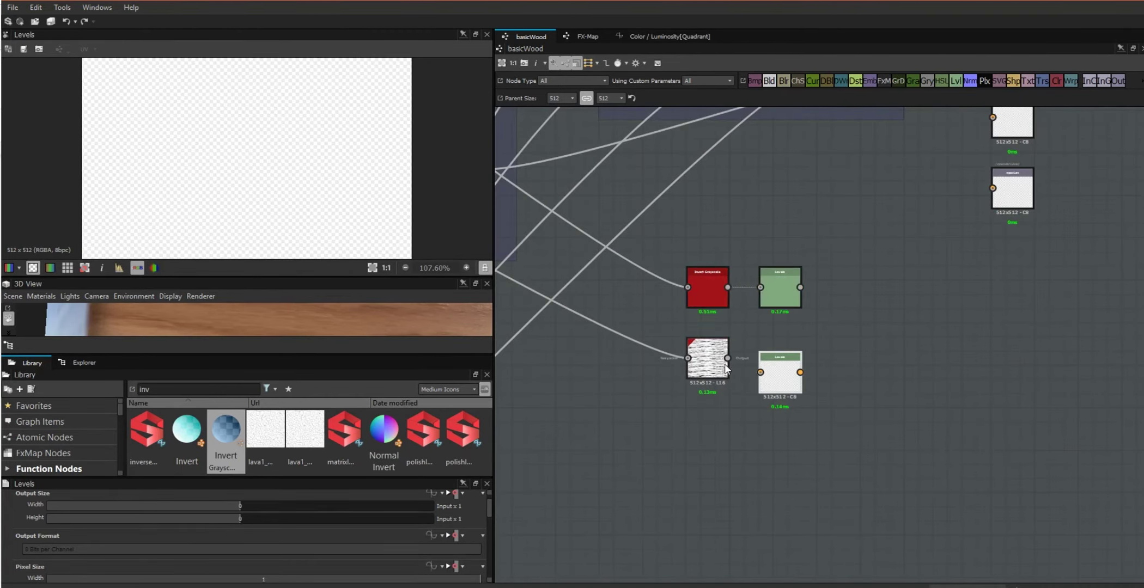
{"action": "left_click_drag", "start_coordinate": [728, 358], "coordinate": [760, 358]}
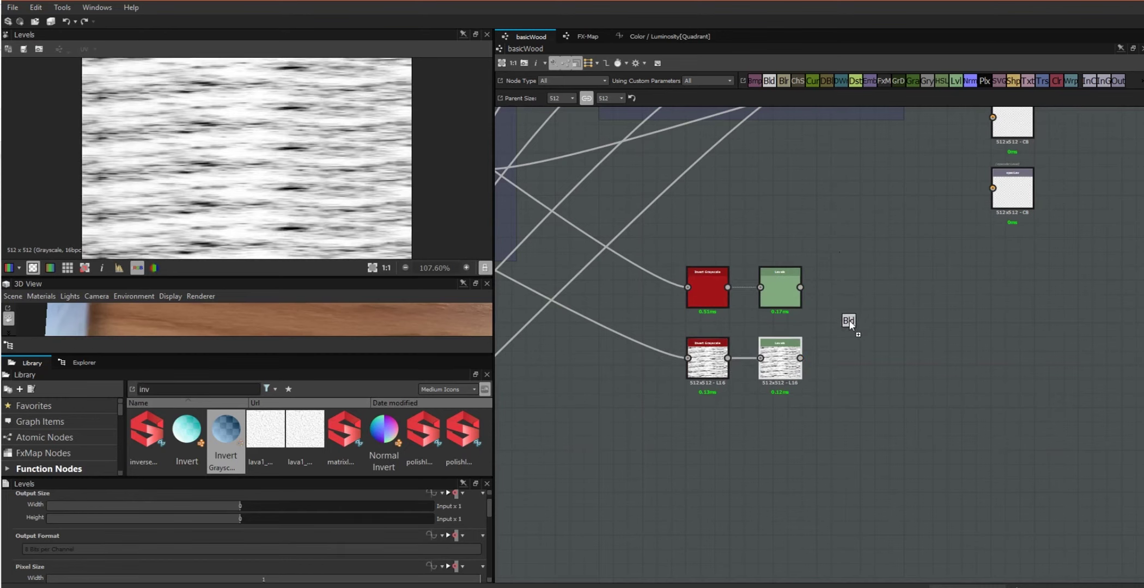
- Blend the two Levels using the knot mask as opacity and feed the result into the roughness output
{"action": "left_click_drag", "start_coordinate": [849, 320], "coordinate": [857, 324]}
{"action": "left_click_drag", "start_coordinate": [800, 287], "coordinate": [802, 362]}
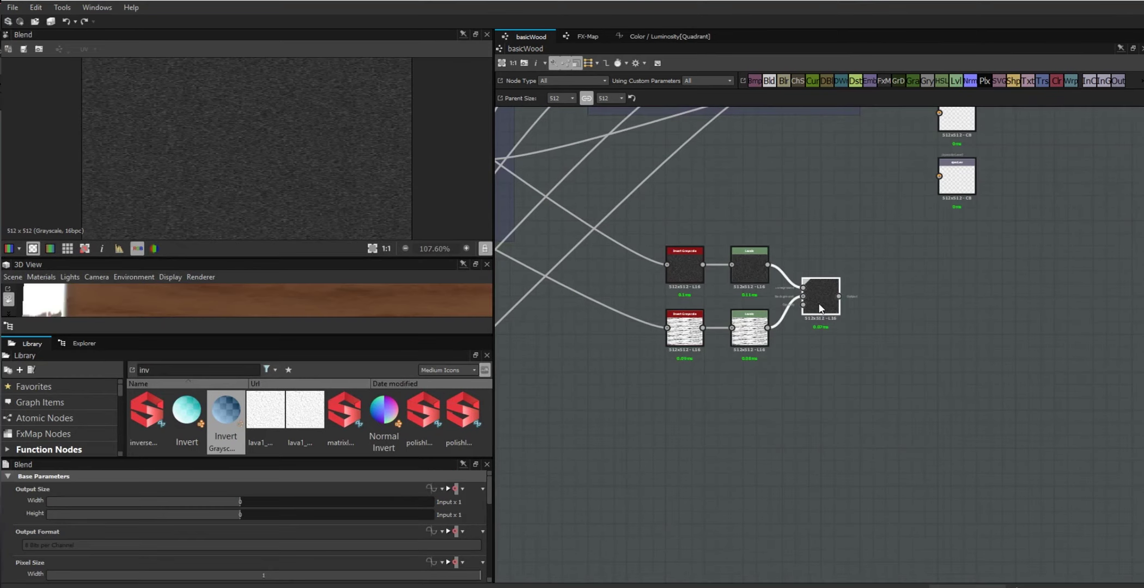
{"action": "scroll", "coordinate": [820, 305], "scroll_direction": "down", "scroll_amount": 3}
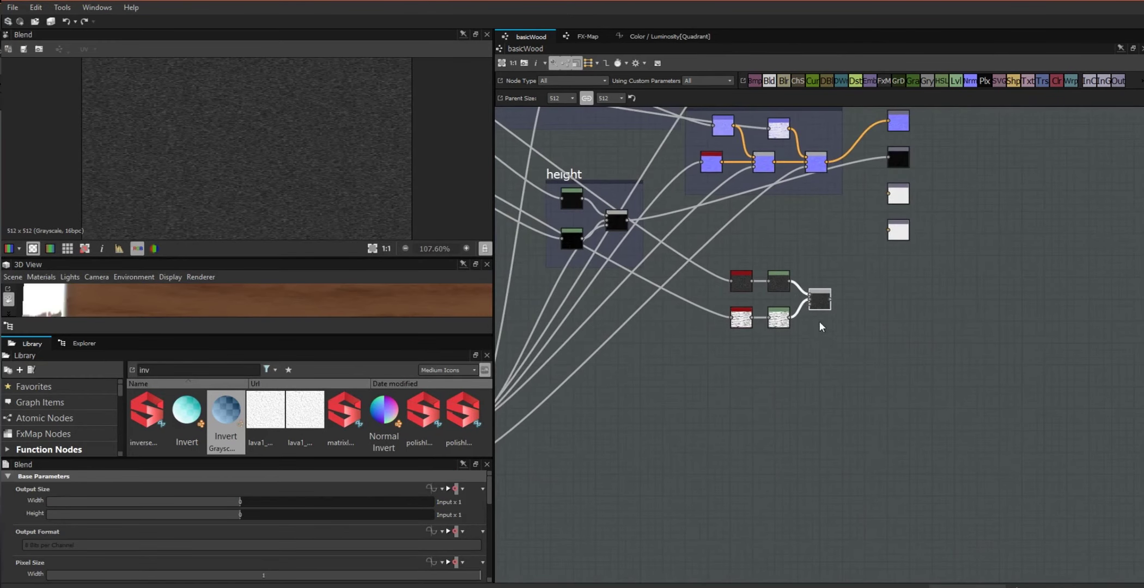
{"action": "middle_click_drag", "start_coordinate": [764, 465], "coordinate": [1019, 481]}
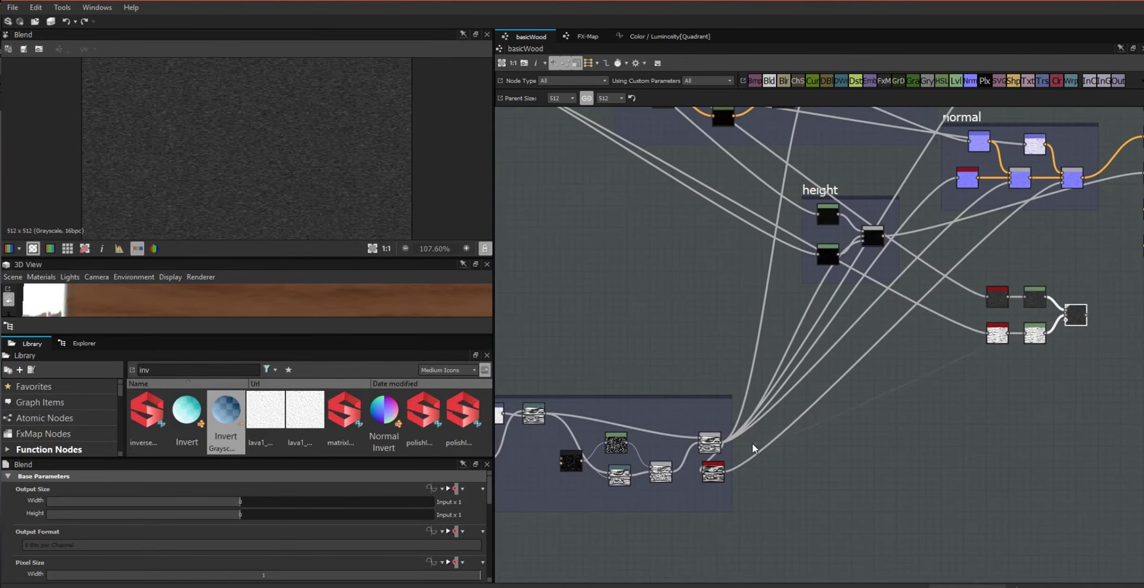
{"action": "left_click_drag", "start_coordinate": [721, 444], "coordinate": [1066, 321]}
{"action": "middle_click_drag", "start_coordinate": [909, 461], "coordinate": [651, 470]}
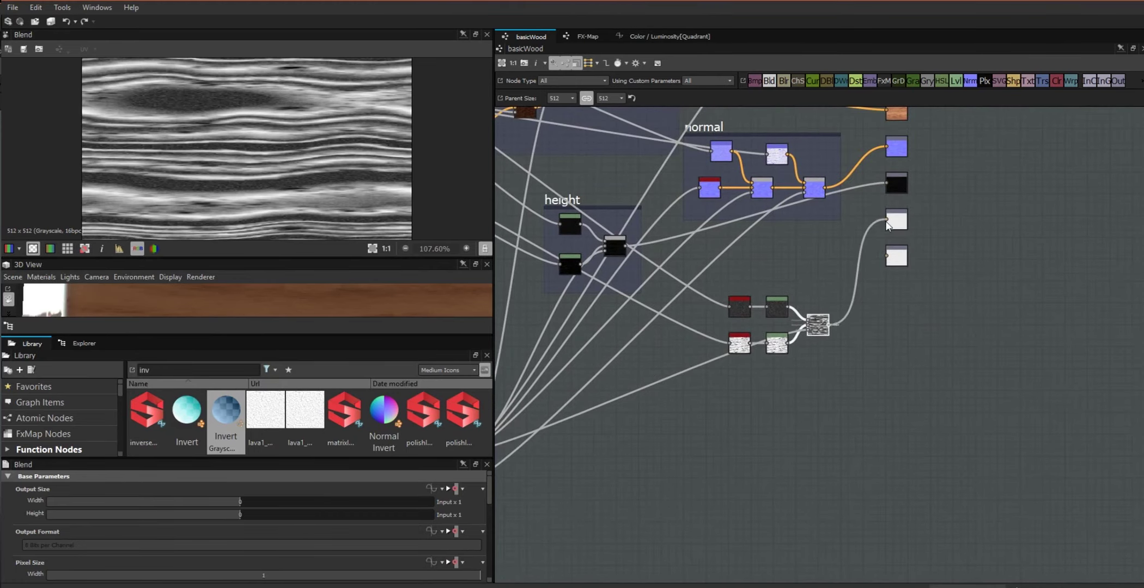
{"action": "left_click_drag", "start_coordinate": [351, 258], "coordinate": [349, 148]}
{"action": "left_click_drag", "start_coordinate": [320, 326], "coordinate": [321, 272]}
- Adjust the upper roughness Levels node's input and output sliders to set its brightness
{"action": "scroll", "coordinate": [809, 355], "scroll_direction": "up", "scroll_amount": 4}
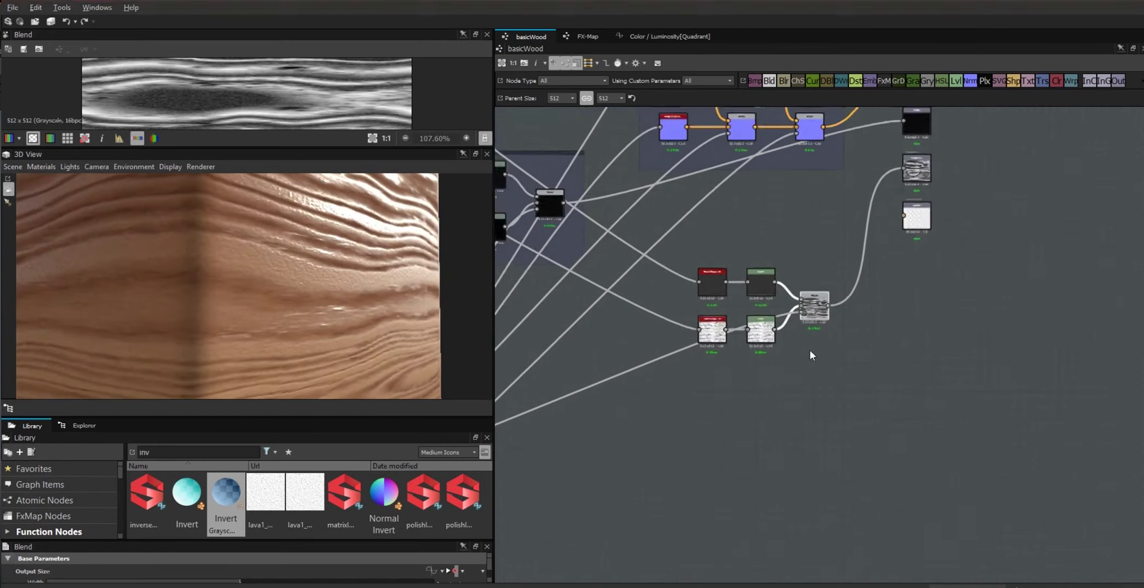
{"action": "middle_click_drag", "start_coordinate": [806, 418], "coordinate": [866, 482]}
{"action": "left_click_drag", "start_coordinate": [311, 301], "coordinate": [339, 307]}
{"action": "left_click", "coordinate": [794, 315]}
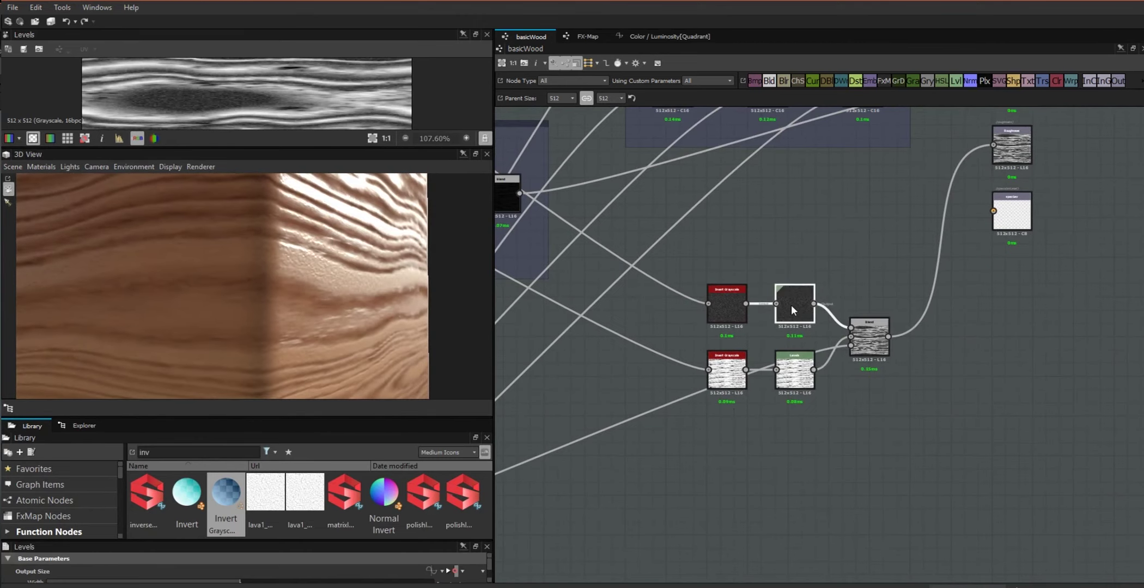
{"action": "double_click", "coordinate": [792, 309]}
{"action": "left_click_drag", "start_coordinate": [398, 541], "coordinate": [398, 481]}
{"action": "left_click_drag", "start_coordinate": [488, 507], "coordinate": [488, 558]}
{"action": "left_click_drag", "start_coordinate": [247, 512], "coordinate": [218, 514]}
{"action": "left_click_drag", "start_coordinate": [470, 512], "coordinate": [317, 518]}
{"action": "left_click_drag", "start_coordinate": [142, 514], "coordinate": [123, 516]}
{"action": "left_click_drag", "start_coordinate": [488, 557], "coordinate": [490, 573]}
{"action": "left_click_drag", "start_coordinate": [25, 568], "coordinate": [36, 569]}
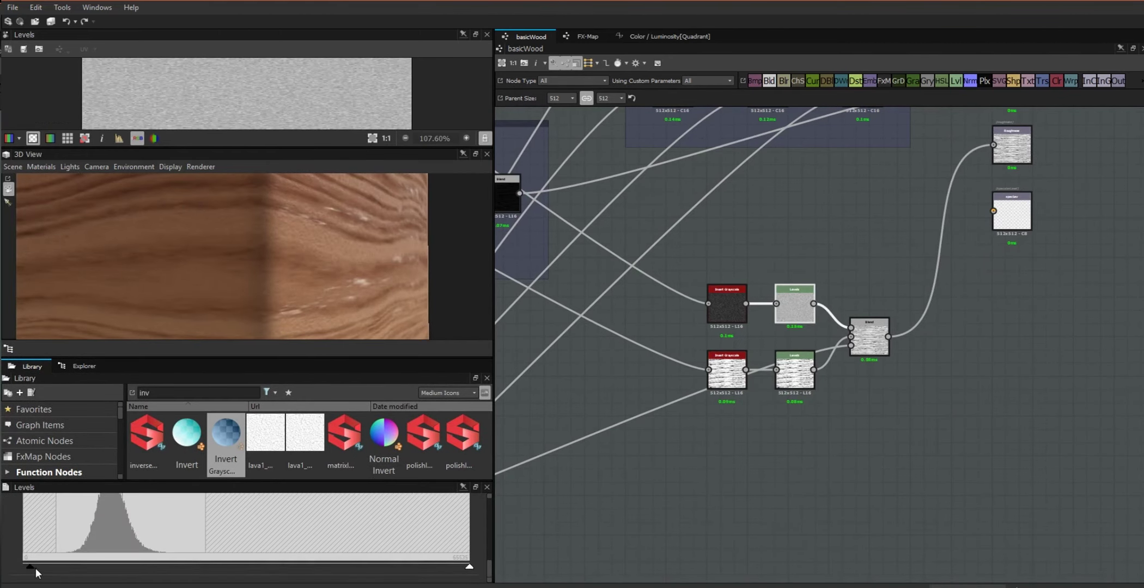
{"action": "left_click_drag", "start_coordinate": [470, 567], "coordinate": [238, 567]}
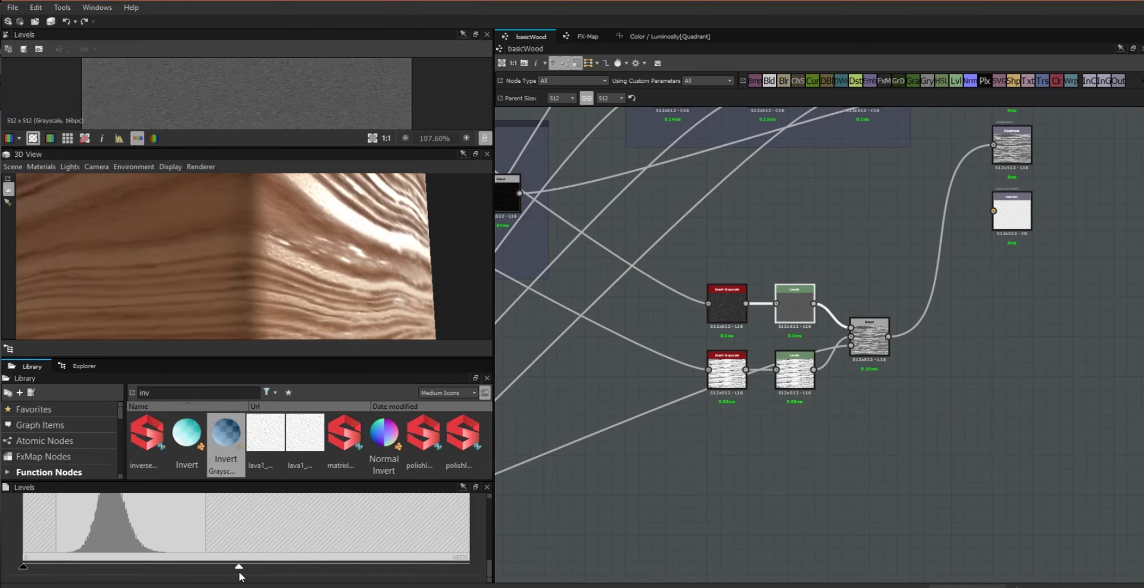
- Increase the lower Levels' contrast and raise its black point, then inspect the cube
{"action": "left_click", "coordinate": [810, 373]}
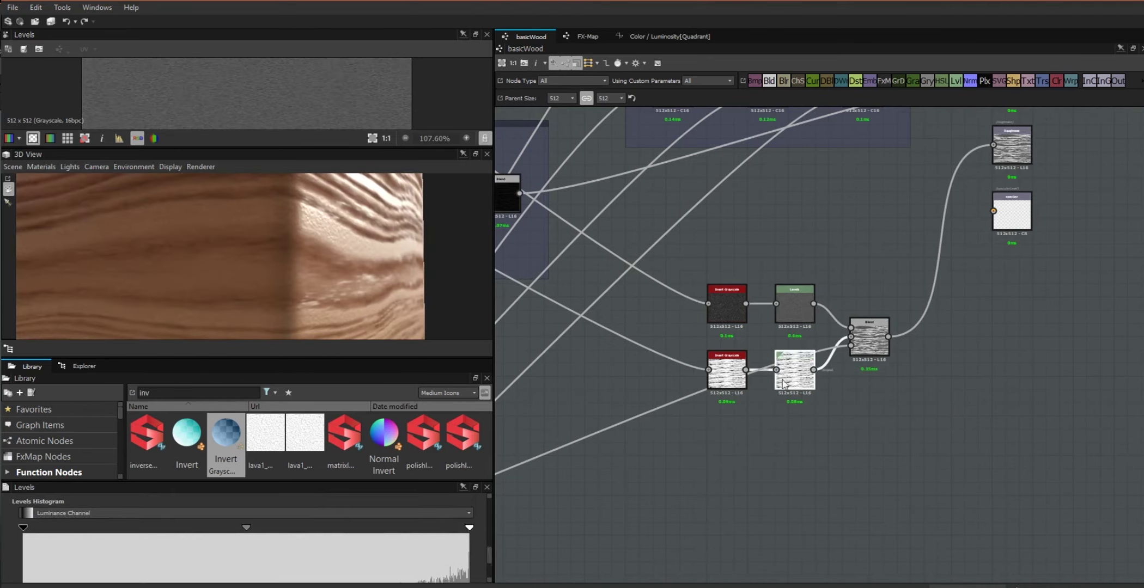
{"action": "left_click_drag", "start_coordinate": [246, 528], "coordinate": [181, 526]}
{"action": "left_click_drag", "start_coordinate": [23, 528], "coordinate": [50, 528]}
{"action": "mouse_move", "coordinate": [199, 528]}
{"action": "left_mouse_down"}
{"action": "mouse_move", "coordinate": [248, 544]}
{"action": "mouse_move", "coordinate": [222, 547]}
{"action": "mouse_move", "coordinate": [204, 531]}
{"action": "left_mouse_up"}
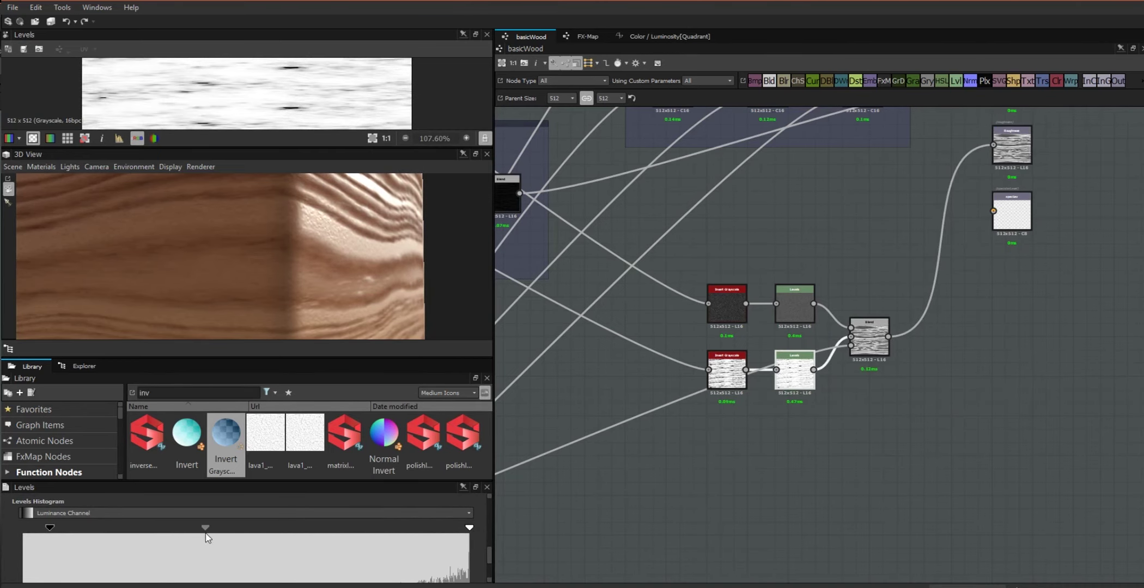
{"action": "left_click_drag", "start_coordinate": [490, 551], "coordinate": [310, 568]}
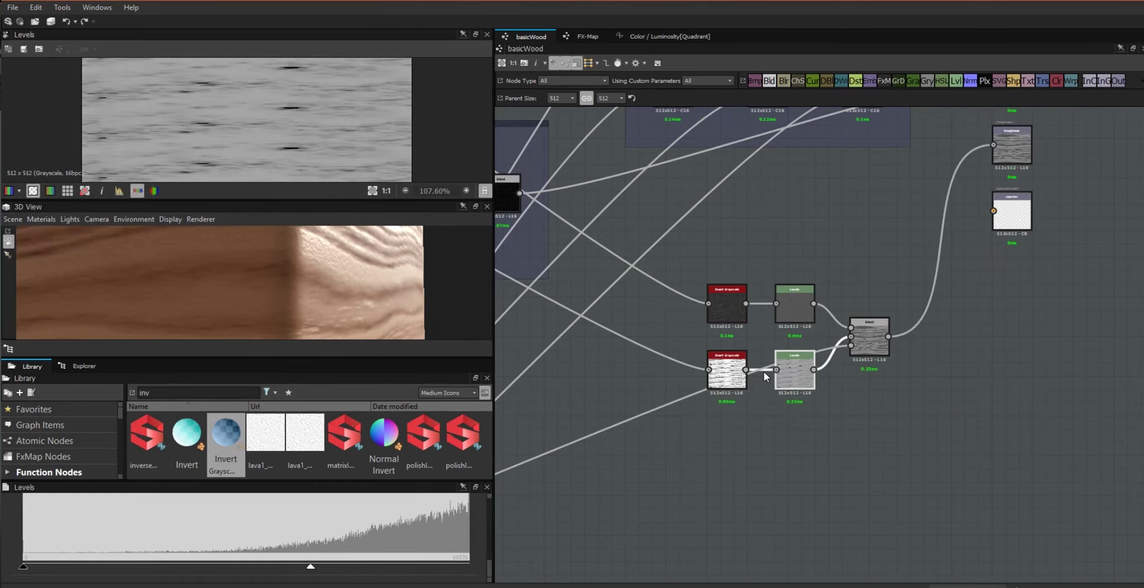
{"action": "left_click_drag", "start_coordinate": [23, 567], "coordinate": [115, 583]}
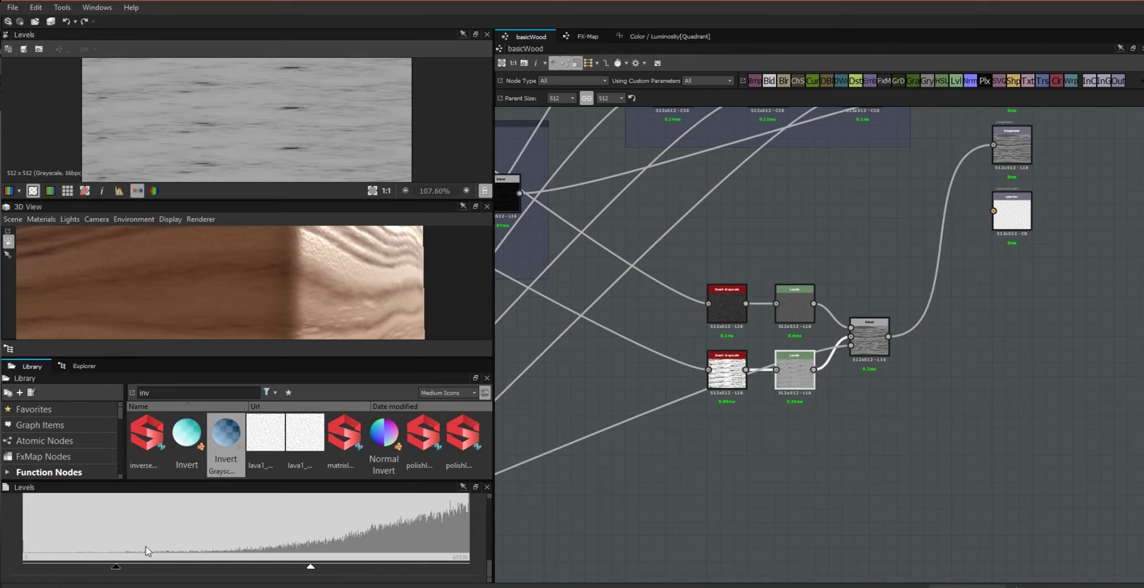
{"action": "left_click_drag", "start_coordinate": [358, 292], "coordinate": [419, 266]}
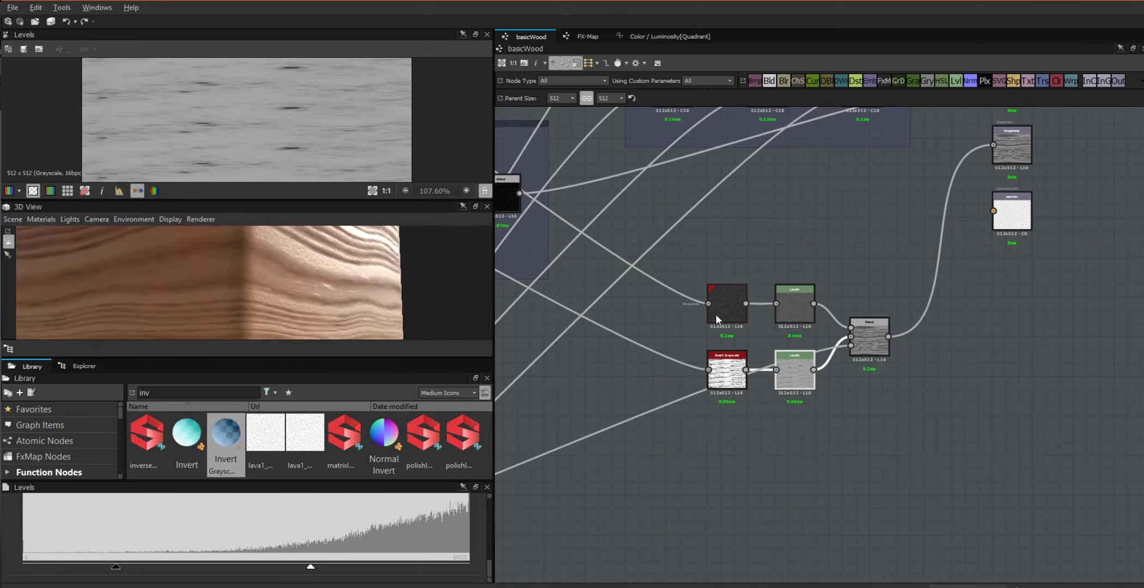
{"action": "middle_click_drag", "start_coordinate": [822, 252], "coordinate": [852, 482]}
- Lower the Normal node's Intensity to 0.18 and check the softer relief on the cube
{"action": "left_click", "coordinate": [723, 229]}
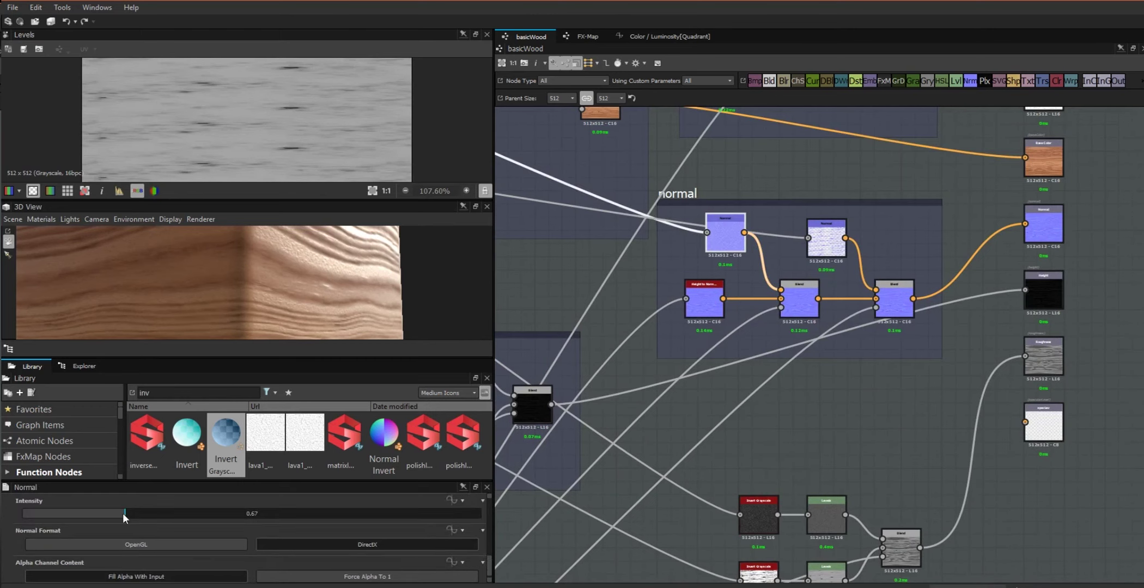
{"action": "left_click_drag", "start_coordinate": [104, 518], "coordinate": [50, 523]}
{"action": "left_click_drag", "start_coordinate": [317, 324], "coordinate": [572, 458]}
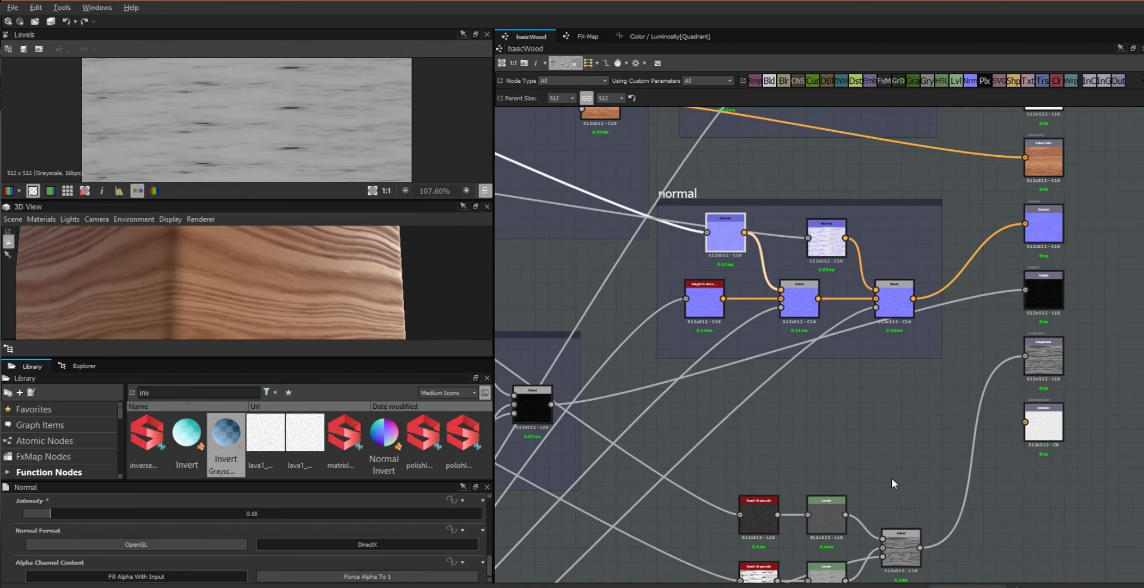
- Align the roughness Levels node with the lower Invert Grayscale node
{"action": "middle_click_drag", "start_coordinate": [891, 484], "coordinate": [832, 332]}
{"action": "left_click_drag", "start_coordinate": [772, 434], "coordinate": [769, 431]}
{"action": "left_click_drag", "start_coordinate": [690, 429], "coordinate": [690, 421]}
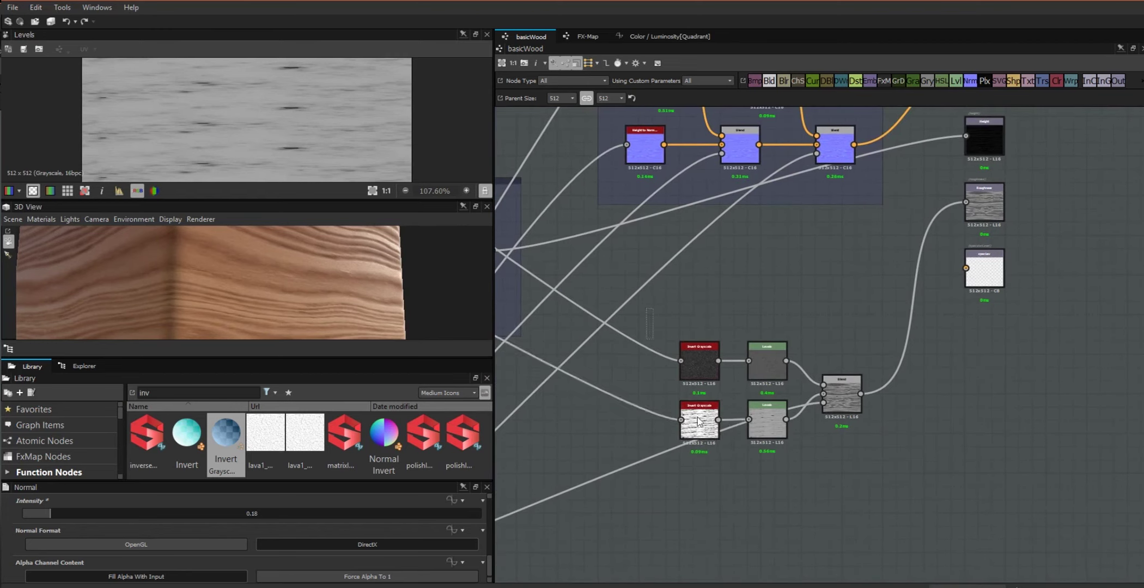
- Wrap the five roughness nodes in a new frame titled 'rough' and move it up-left
{"action": "left_click_drag", "start_coordinate": [665, 369], "coordinate": [896, 501]}
{"action": "right_click", "coordinate": [843, 404]}
{"action": "left_click", "coordinate": [904, 256]}
{"action": "scroll", "coordinate": [481, 553], "scroll_direction": "up", "scroll_amount": 3}
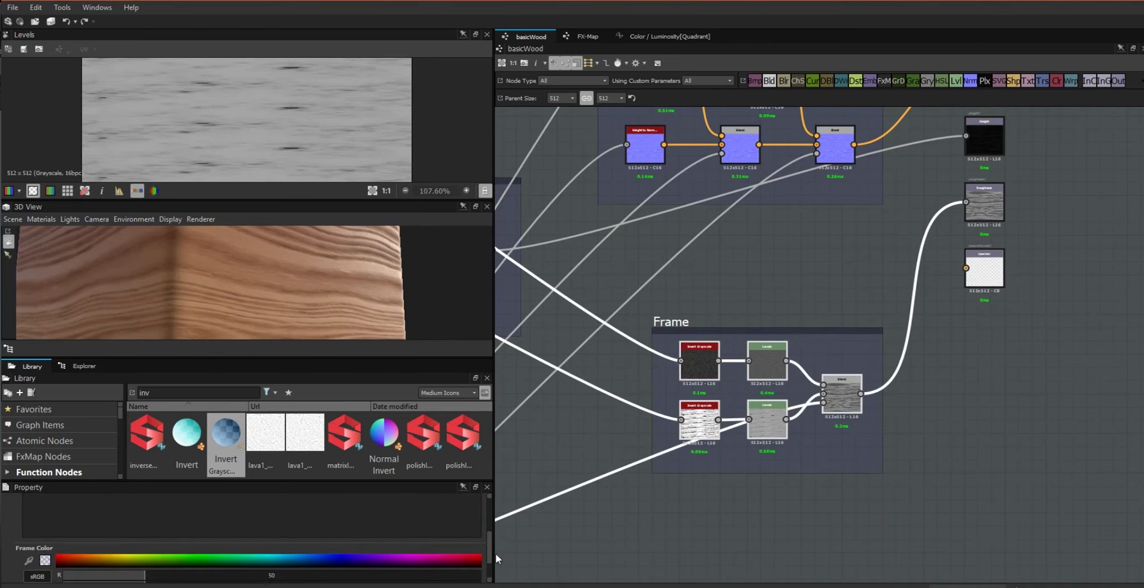
{"action": "left_click_drag", "start_coordinate": [694, 349], "coordinate": [640, 278]}
{"action": "scroll", "coordinate": [912, 433], "scroll_direction": "down", "scroll_amount": 1}
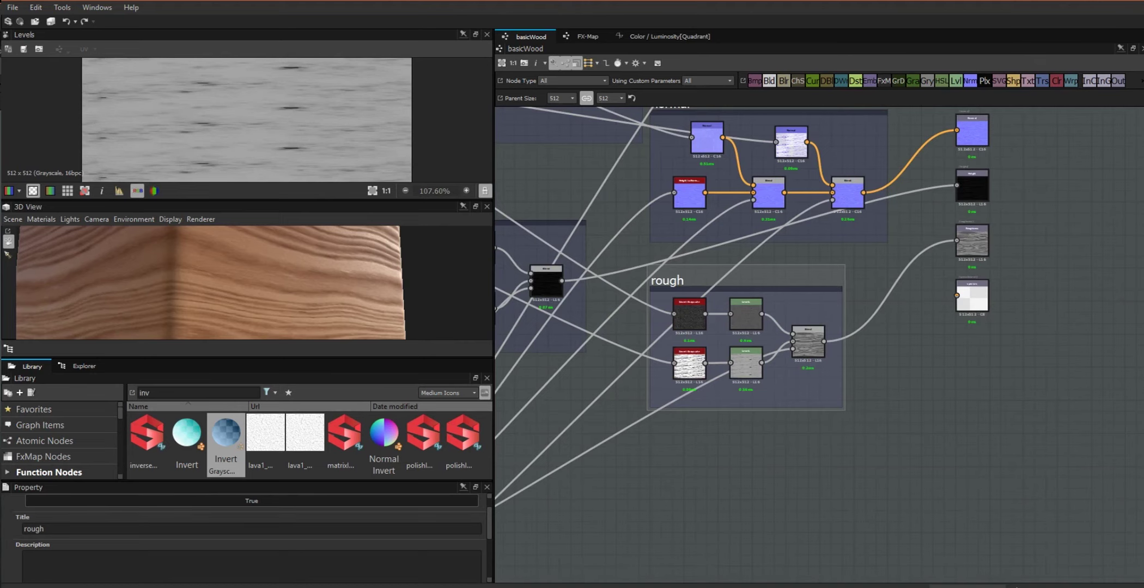
{"action": "scroll", "coordinate": [951, 115], "scroll_direction": "down", "scroll_amount": 1}
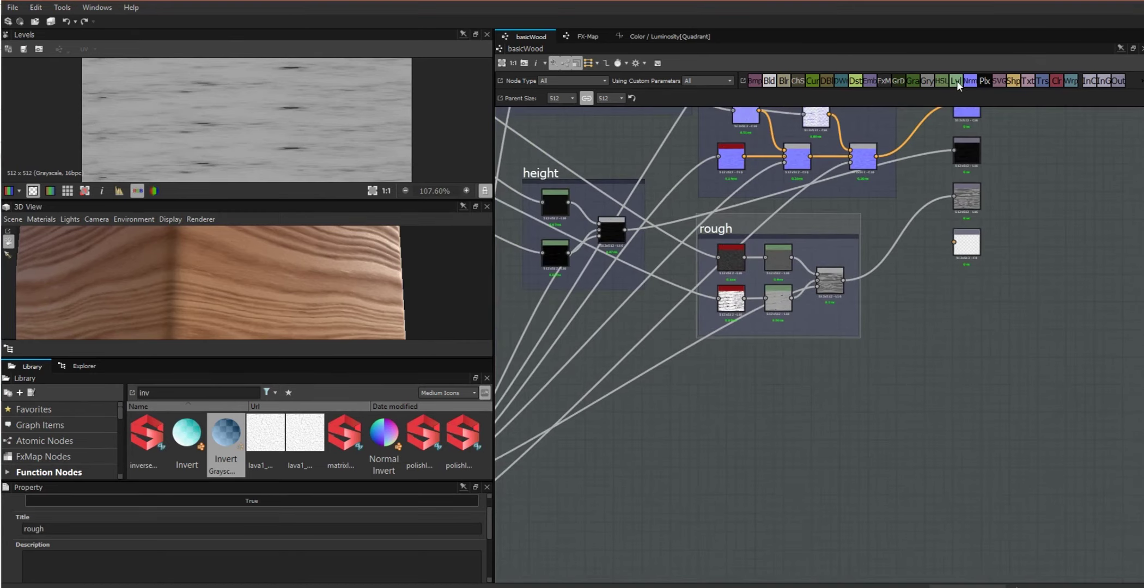
- Add two Levels nodes and a Blend, feeding deep into Levels and the rings mask into the Blend's mask
{"action": "left_click_drag", "start_coordinate": [741, 428], "coordinate": [741, 429]}
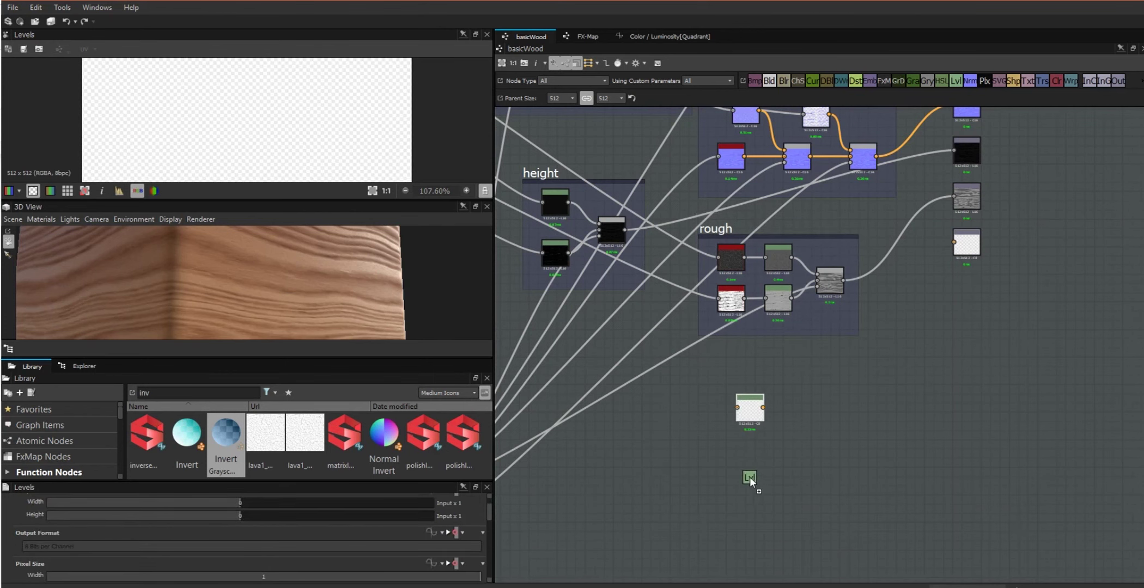
{"action": "left_click_drag", "start_coordinate": [751, 479], "coordinate": [750, 478]}
{"action": "left_click_drag", "start_coordinate": [842, 440], "coordinate": [842, 439]}
{"action": "scroll", "coordinate": [948, 450], "scroll_direction": "down", "scroll_amount": 3}
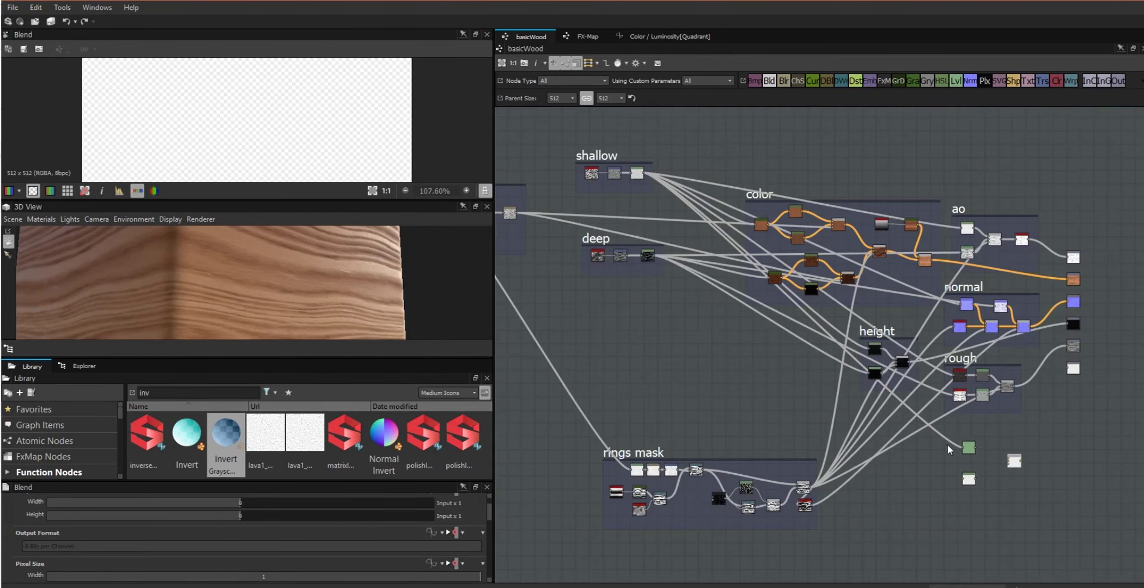
{"action": "left_click_drag", "start_coordinate": [730, 305], "coordinate": [656, 255]}
{"action": "scroll", "coordinate": [1013, 478], "scroll_direction": "up", "scroll_amount": 6}
{"action": "left_click_drag", "start_coordinate": [900, 395], "coordinate": [996, 427]}
{"action": "left_click_drag", "start_coordinate": [901, 487], "coordinate": [742, 476]}
{"action": "scroll", "coordinate": [743, 476], "scroll_direction": "down", "scroll_amount": 2}
{"action": "middle_click_drag", "start_coordinate": [655, 494], "coordinate": [924, 521]}
{"action": "left_click_drag", "start_coordinate": [742, 477], "coordinate": [780, 529]}
- Arrange the new nodes compactly and connect the Blend to the specular level output
{"action": "middle_click_drag", "start_coordinate": [1106, 480], "coordinate": [567, 399]}
{"action": "scroll", "coordinate": [567, 399], "scroll_direction": "up", "scroll_amount": 3}
{"action": "left_click_drag", "start_coordinate": [560, 347], "coordinate": [611, 349]}
{"action": "left_click_drag", "start_coordinate": [559, 456], "coordinate": [624, 426]}
{"action": "left_click_drag", "start_coordinate": [611, 349], "coordinate": [626, 363]}
{"action": "left_click_drag", "start_coordinate": [731, 387], "coordinate": [713, 383]}
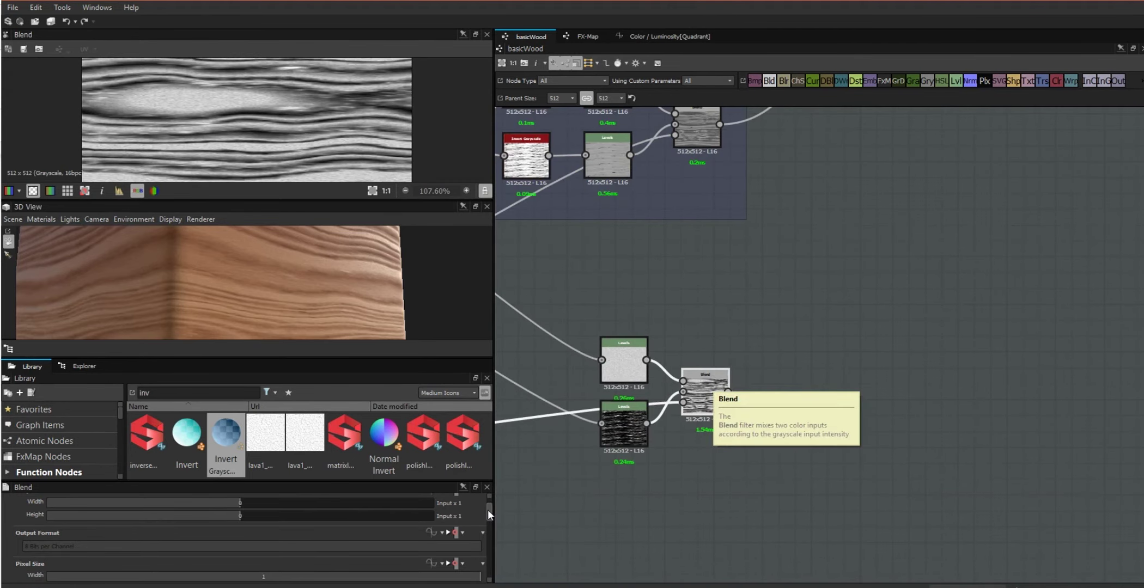
{"action": "left_click_drag", "start_coordinate": [488, 516], "coordinate": [497, 563]}
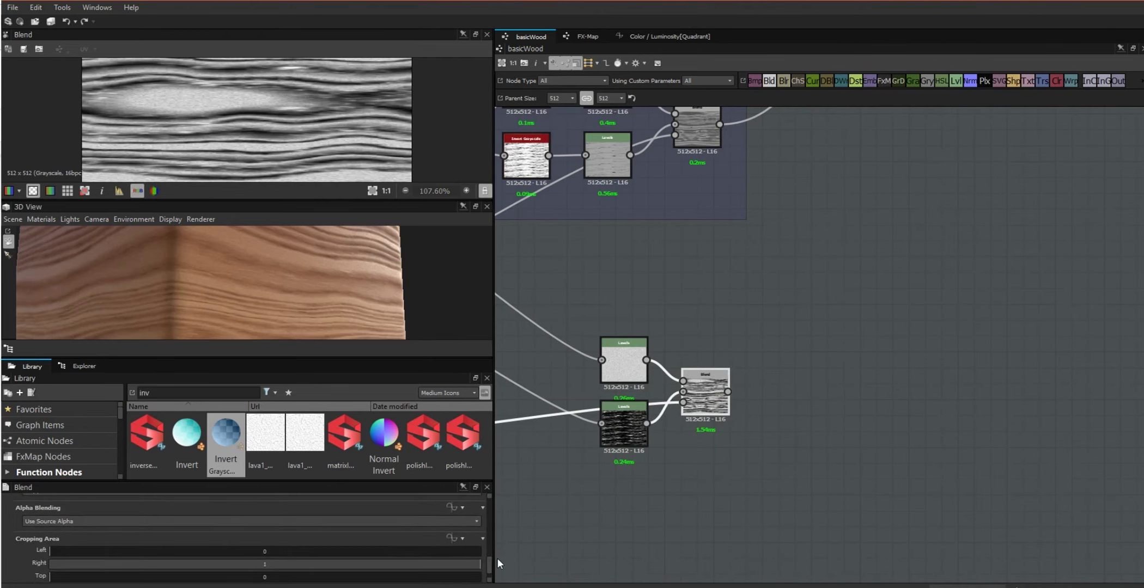
{"action": "scroll", "coordinate": [787, 383], "scroll_direction": "up", "scroll_amount": 2}
{"action": "scroll", "coordinate": [790, 387], "scroll_direction": "down", "scroll_amount": 5}
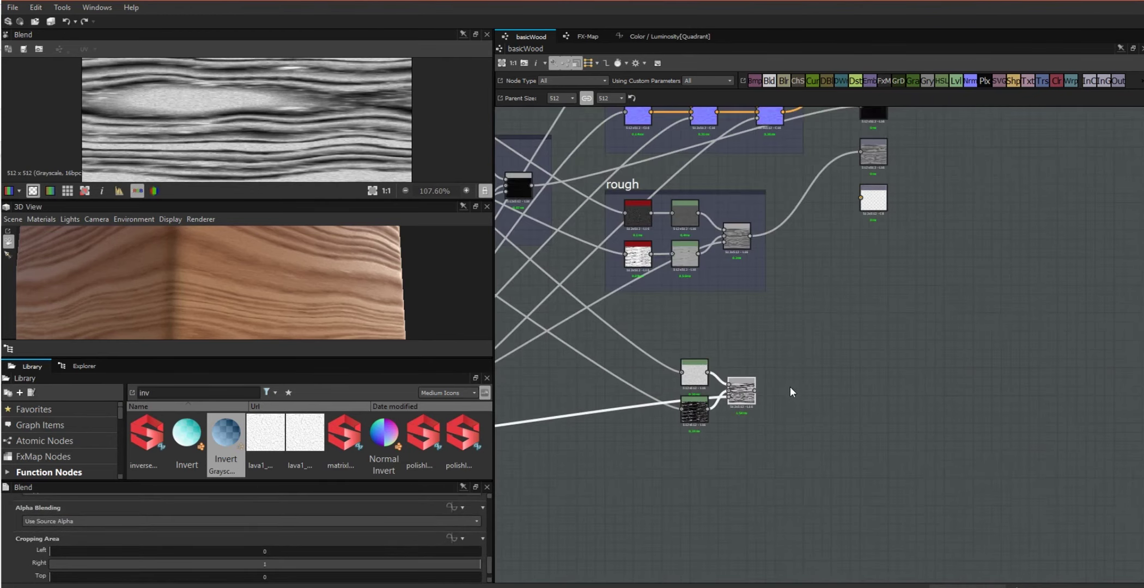
{"action": "left_click_drag", "start_coordinate": [755, 390], "coordinate": [860, 198]}
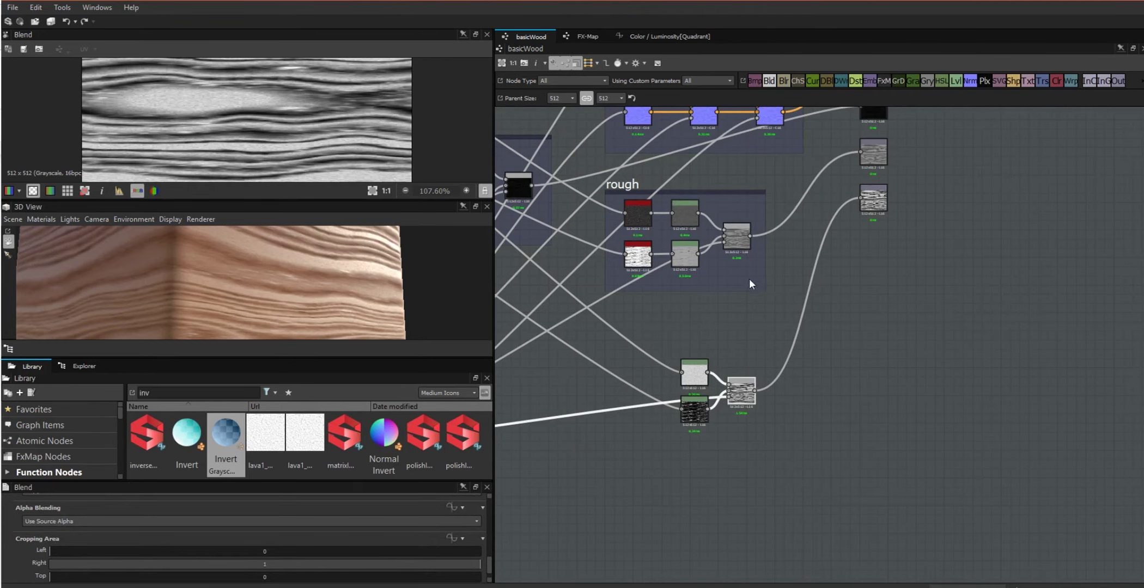
{"action": "scroll", "coordinate": [726, 403], "scroll_direction": "up", "scroll_amount": 5}
{"action": "left_click", "coordinate": [663, 349]}
{"action": "left_click", "coordinate": [646, 417]}
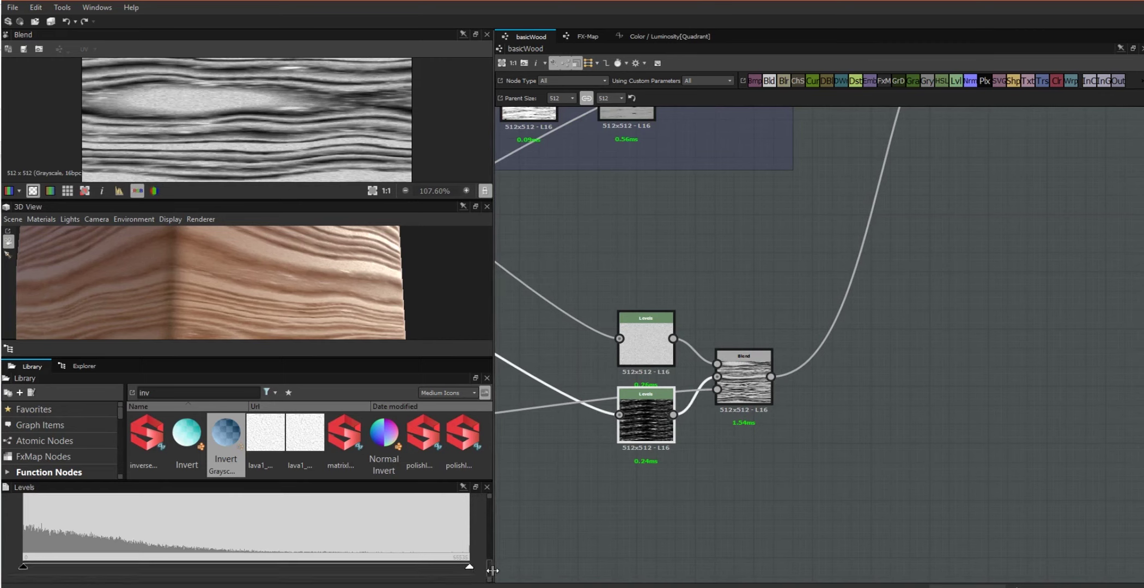
- Brighten the lower specular Levels by lowering its white point and raising output black level
{"action": "scroll", "coordinate": [227, 507], "scroll_direction": "down", "scroll_amount": 1}
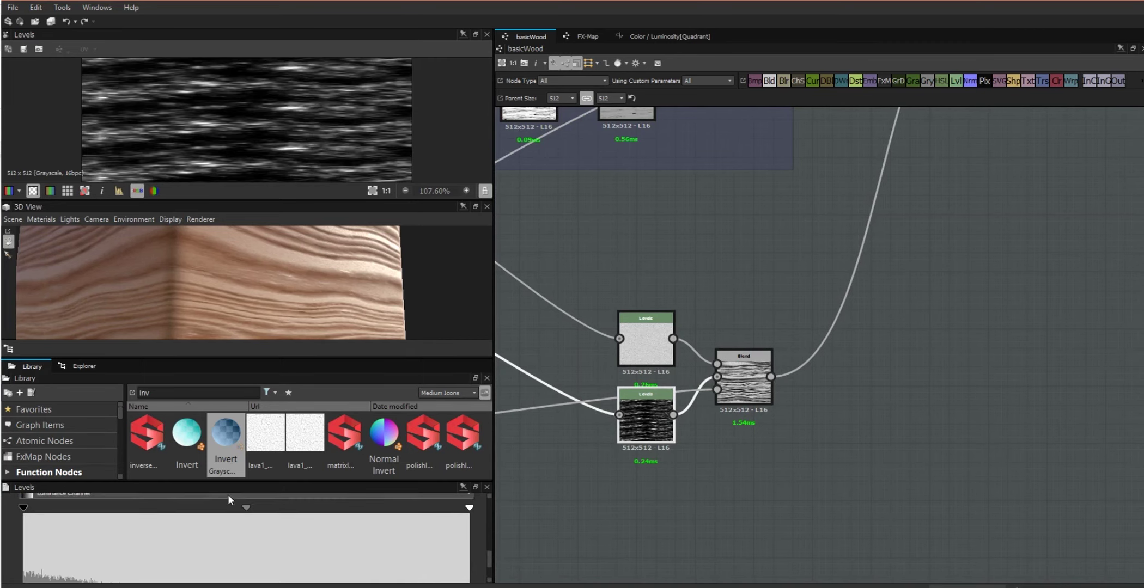
{"action": "mouse_move", "coordinate": [23, 508]}
{"action": "left_mouse_down"}
{"action": "mouse_move", "coordinate": [57, 509]}
{"action": "mouse_move", "coordinate": [23, 507]}
{"action": "left_mouse_up"}
{"action": "left_click_drag", "start_coordinate": [469, 508], "coordinate": [378, 508]}
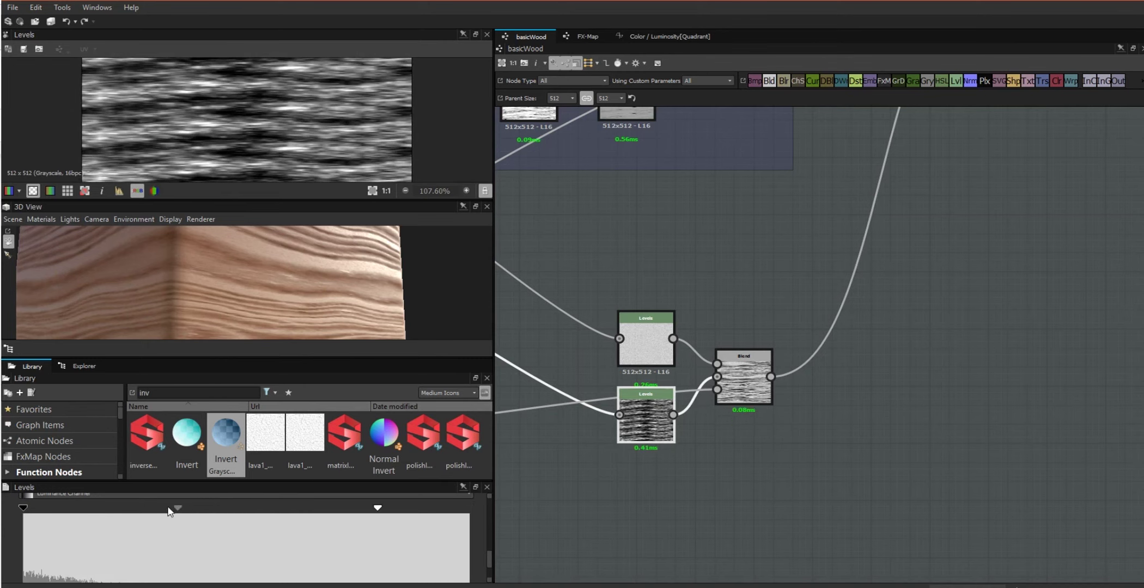
{"action": "left_click_drag", "start_coordinate": [172, 508], "coordinate": [166, 508]}
{"action": "scroll", "coordinate": [33, 545], "scroll_direction": "down", "scroll_amount": 1}
{"action": "left_click_drag", "start_coordinate": [24, 567], "coordinate": [266, 584]}
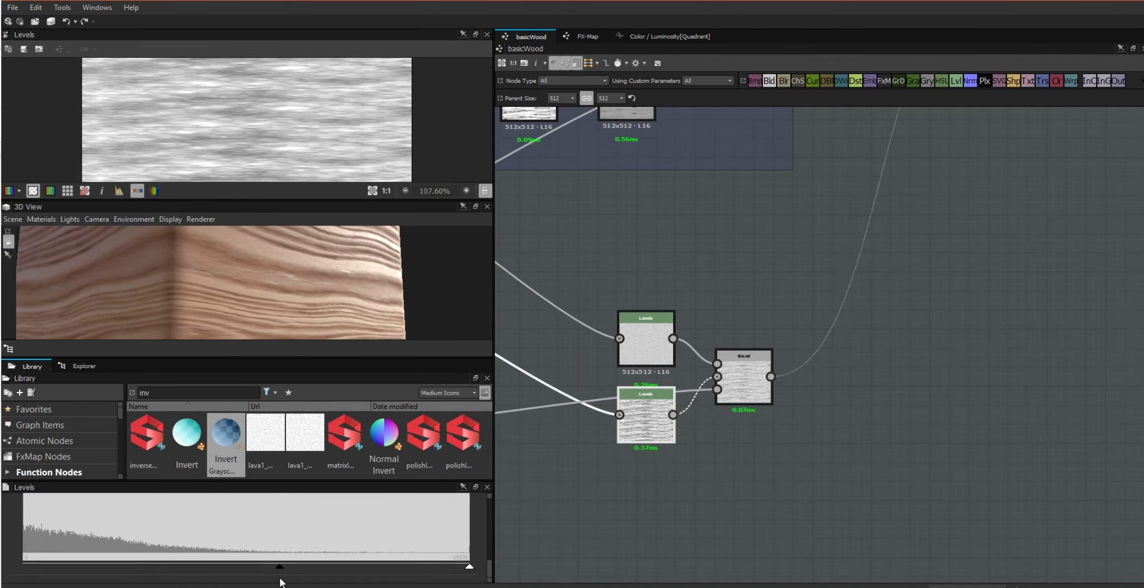
- Push the upper specular Levels nearly to white with a raised output black level
{"action": "left_click", "coordinate": [656, 347]}
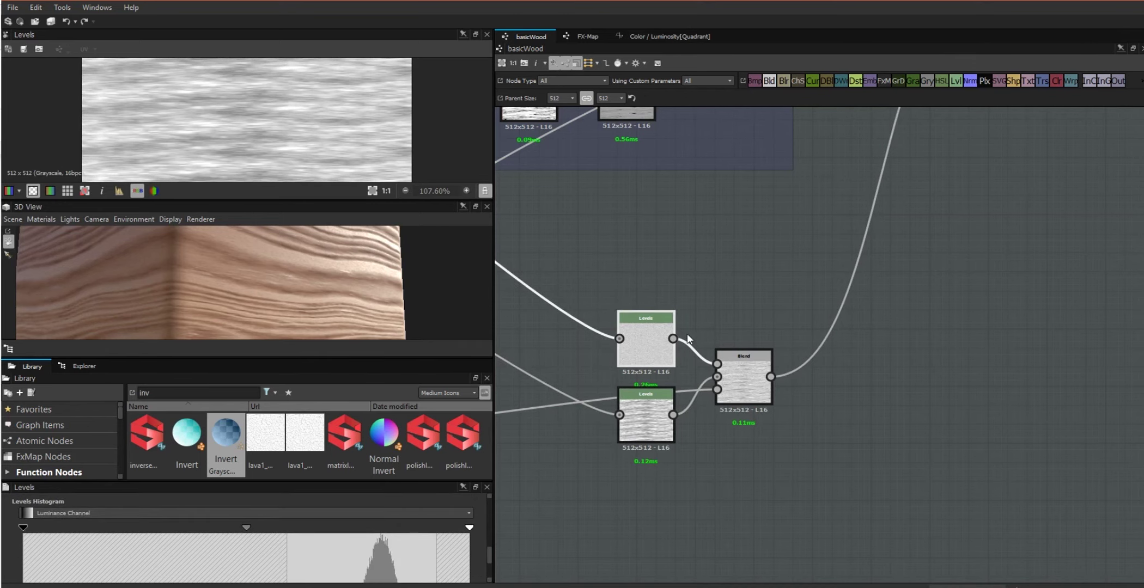
{"action": "left_click_drag", "start_coordinate": [247, 527], "coordinate": [118, 530]}
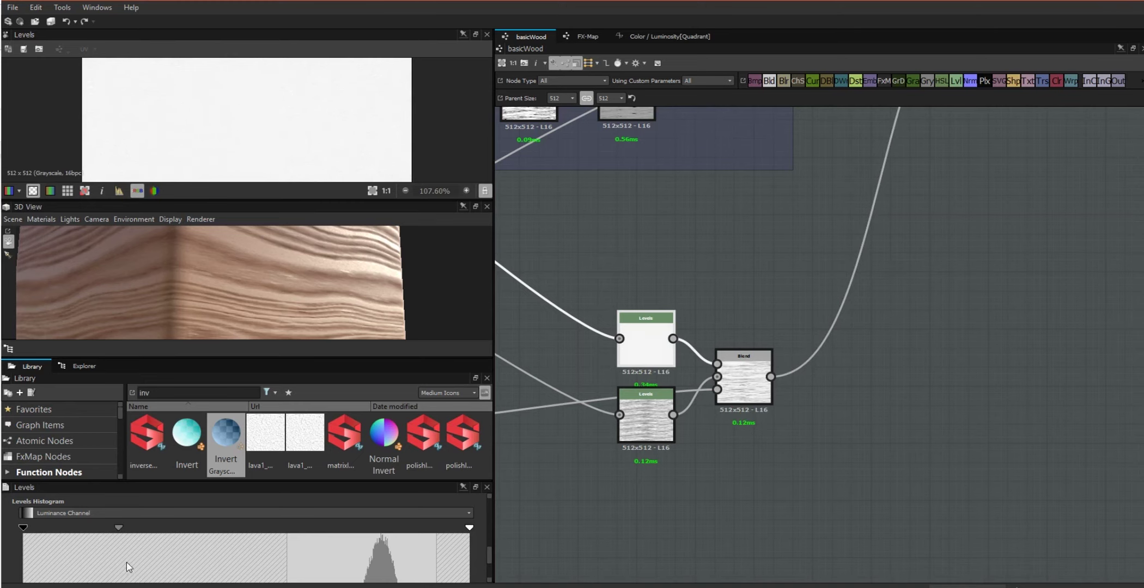
{"action": "left_click_drag", "start_coordinate": [489, 553], "coordinate": [471, 568]}
{"action": "left_click_drag", "start_coordinate": [23, 567], "coordinate": [167, 568]}
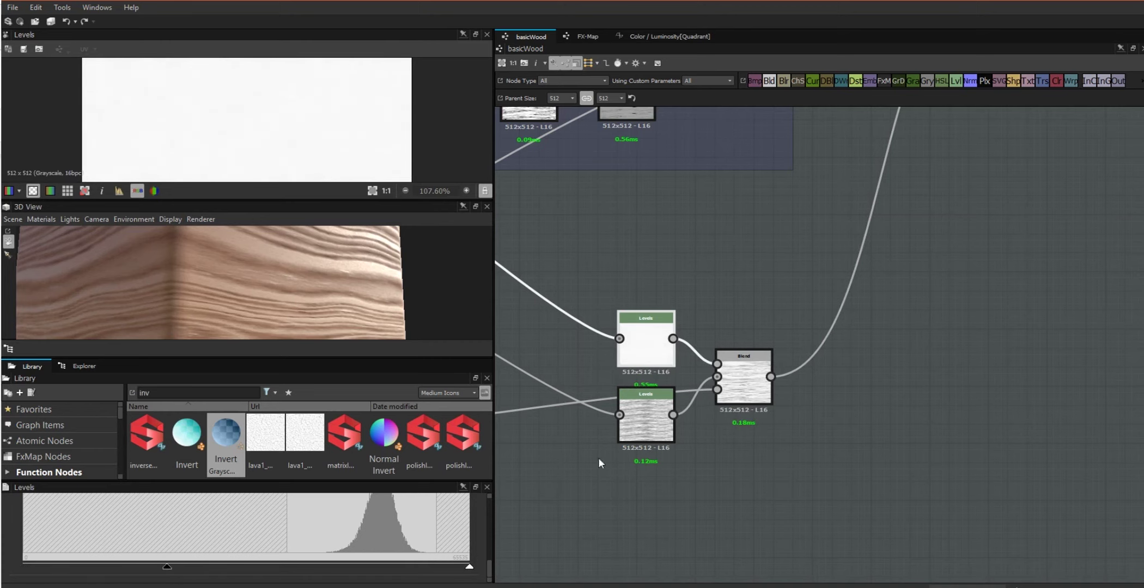
- Inspect the blended specular result on a taller 3D preview of the cube
{"action": "left_click", "coordinate": [757, 384]}
{"action": "left_click_drag", "start_coordinate": [387, 297], "coordinate": [327, 238]}
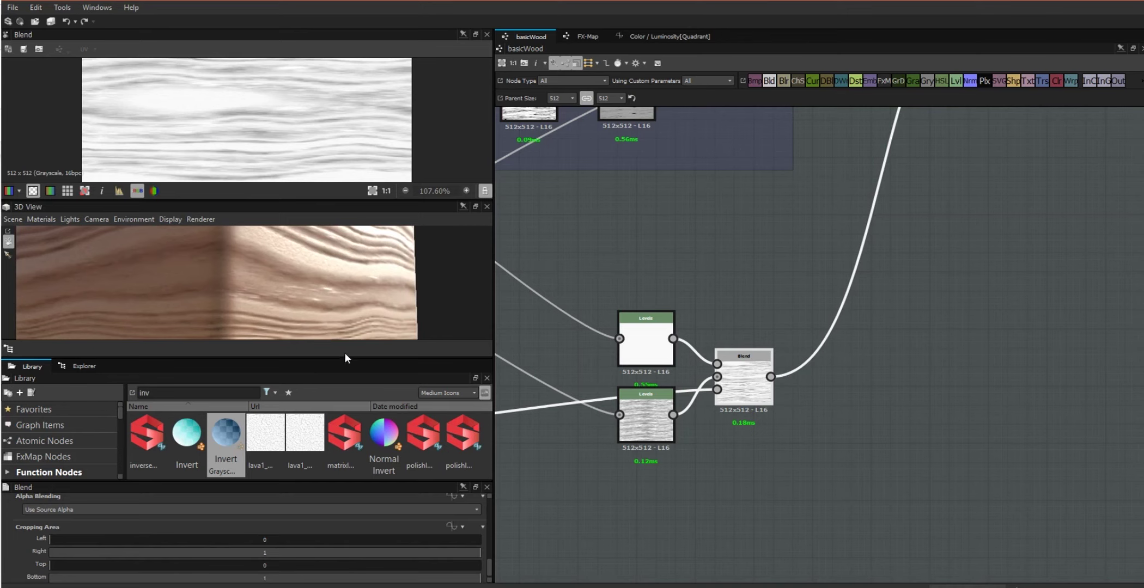
{"action": "left_click_drag", "start_coordinate": [347, 357], "coordinate": [353, 416]}
{"action": "left_click_drag", "start_coordinate": [354, 370], "coordinate": [365, 310]}
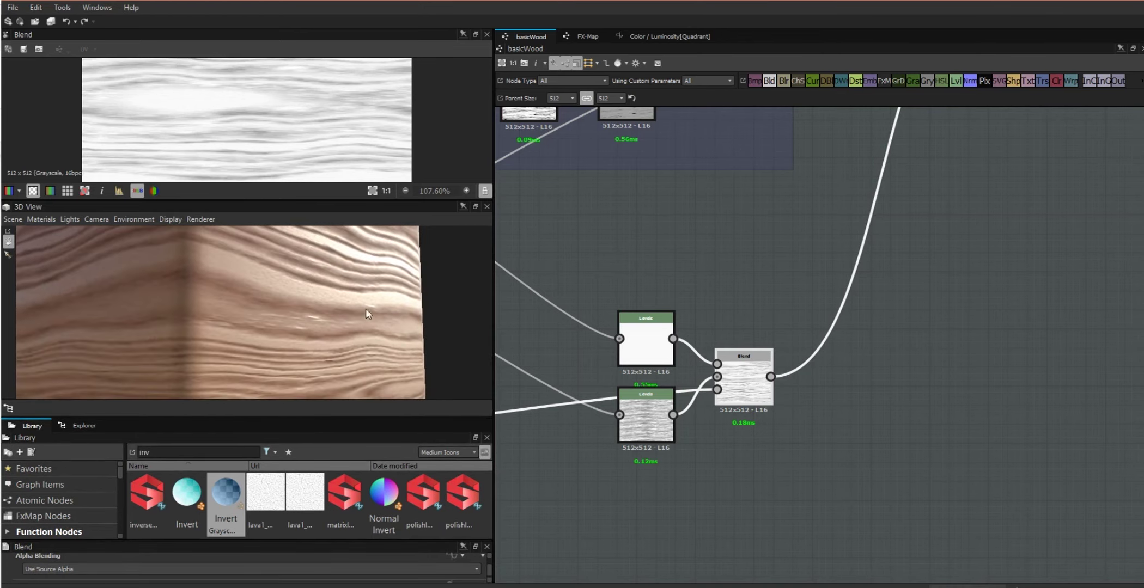
{"action": "scroll", "coordinate": [673, 370], "scroll_direction": "down", "scroll_amount": 3}
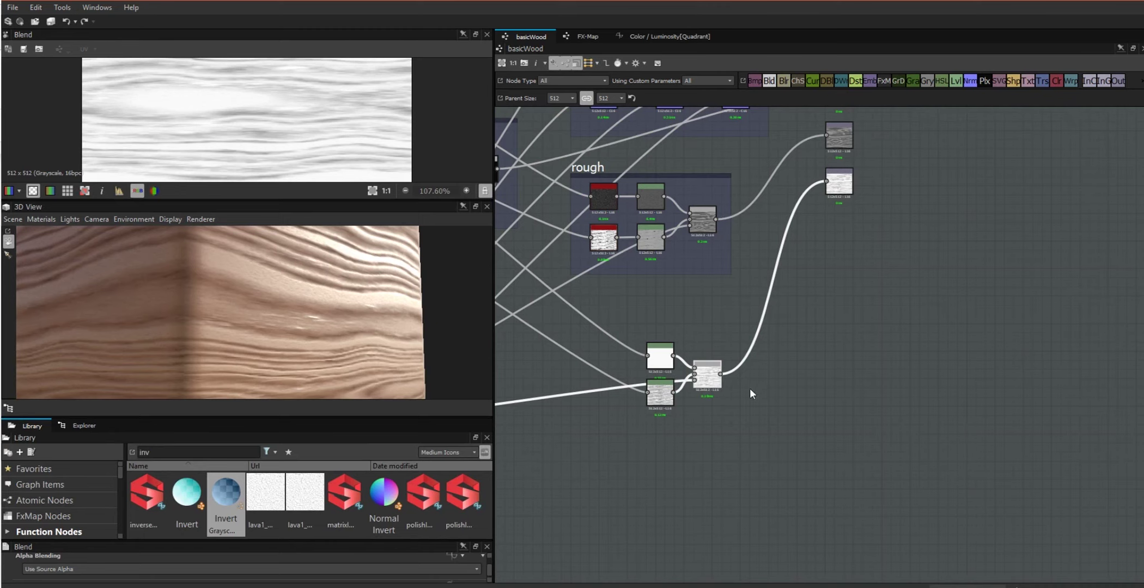
- Wrap the three specular nodes in a frame titled 'spec lev' and move it up-left
{"action": "left_click_drag", "start_coordinate": [631, 354], "coordinate": [702, 386]}
{"action": "right_click", "coordinate": [711, 380]}
{"action": "left_click", "coordinate": [771, 452]}
{"action": "left_click_drag", "start_coordinate": [458, 542], "coordinate": [459, 434]}
{"action": "left_click_drag", "start_coordinate": [489, 534], "coordinate": [491, 479]}
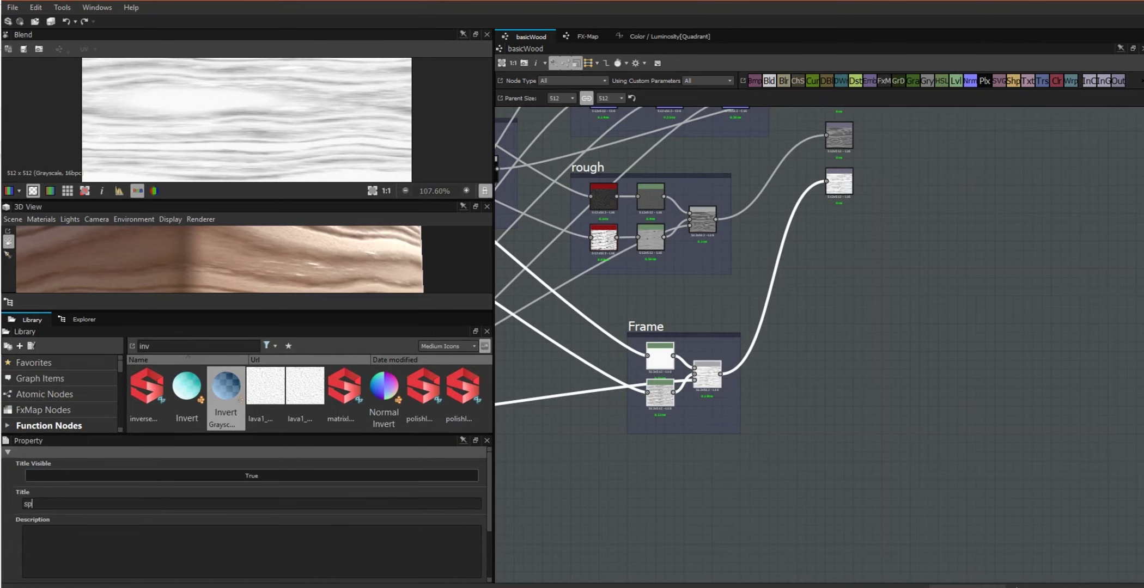
{"action": "key", "text": "Return"}
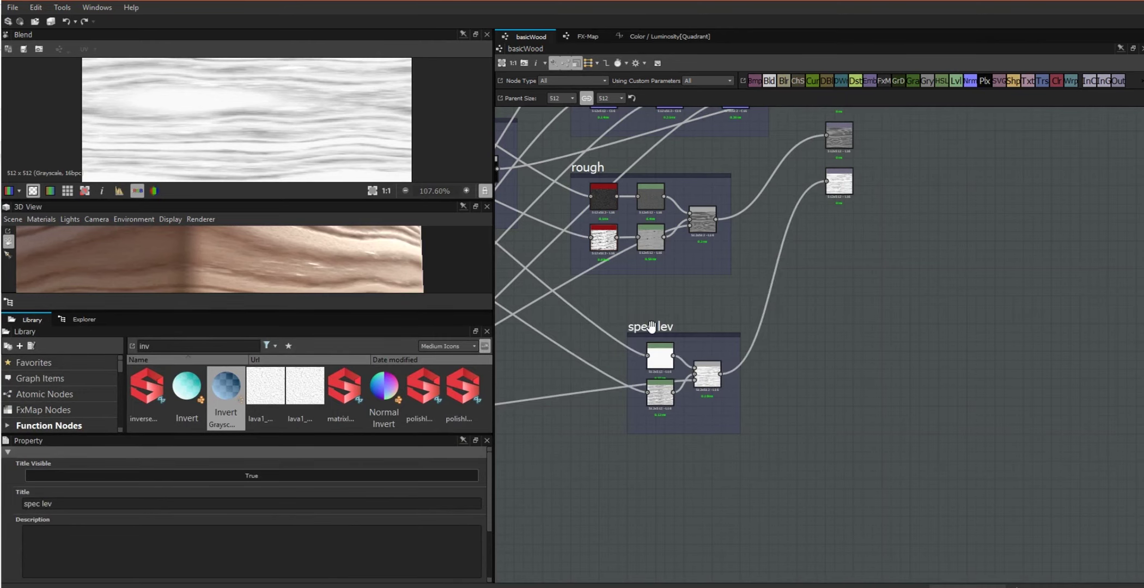
{"action": "left_click_drag", "start_coordinate": [688, 408], "coordinate": [634, 395]}
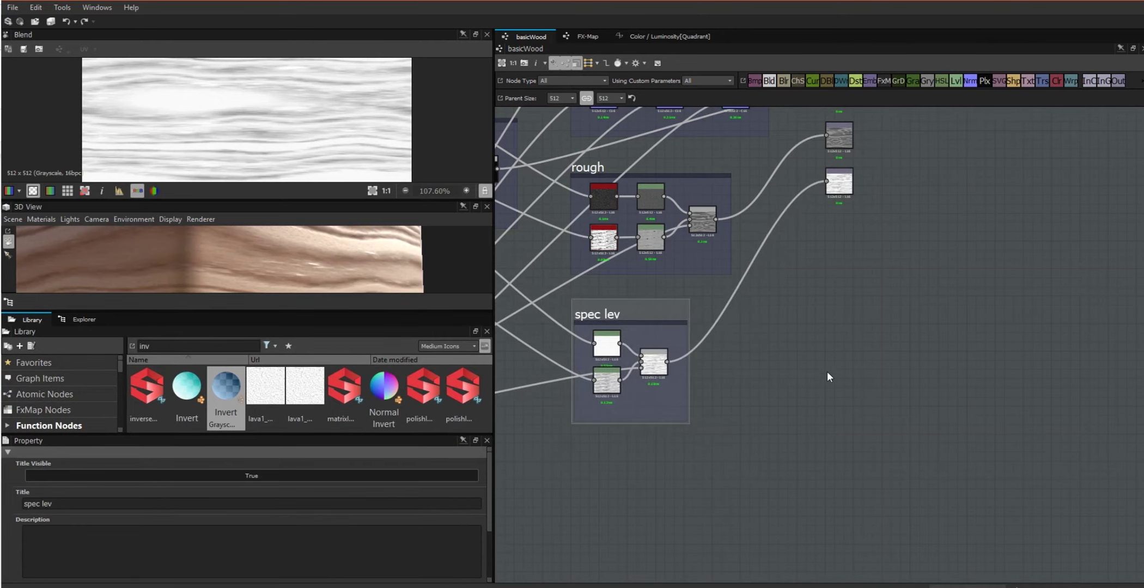
- Align the normal, rough and spec lev frames by nudging each to the right
{"action": "scroll", "coordinate": [827, 372], "scroll_direction": "down", "scroll_amount": 5}
{"action": "middle_click_drag", "start_coordinate": [867, 383], "coordinate": [965, 385]}
{"action": "scroll", "coordinate": [966, 385], "scroll_direction": "up", "scroll_amount": 5}
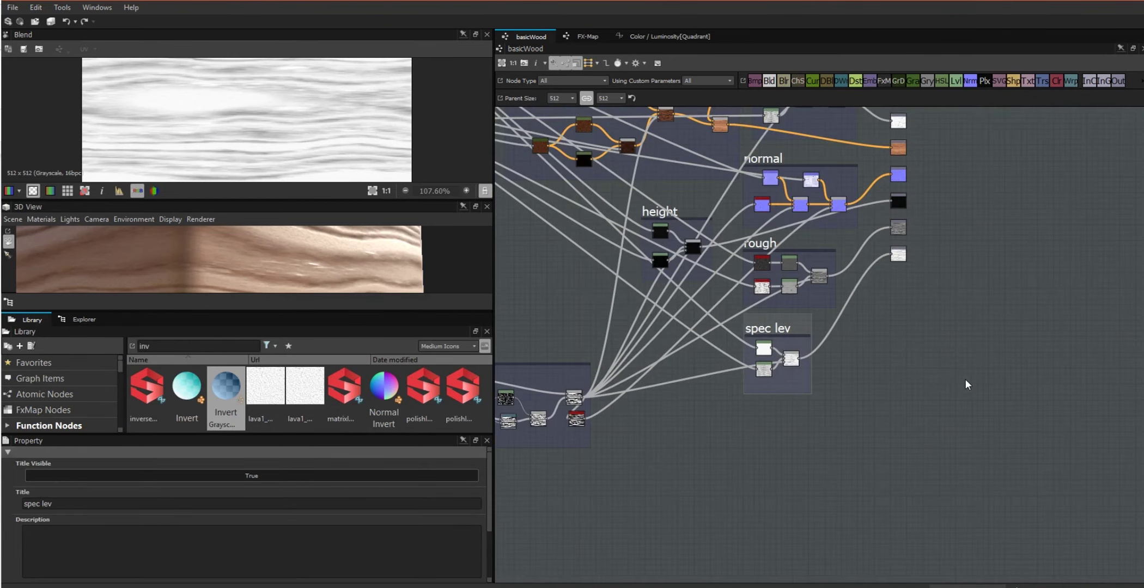
{"action": "middle_click_drag", "start_coordinate": [929, 356], "coordinate": [1069, 456]}
{"action": "left_click_drag", "start_coordinate": [922, 274], "coordinate": [935, 272]}
{"action": "left_click_drag", "start_coordinate": [924, 354], "coordinate": [939, 353]}
{"action": "left_click_drag", "start_coordinate": [920, 444], "coordinate": [941, 447]}
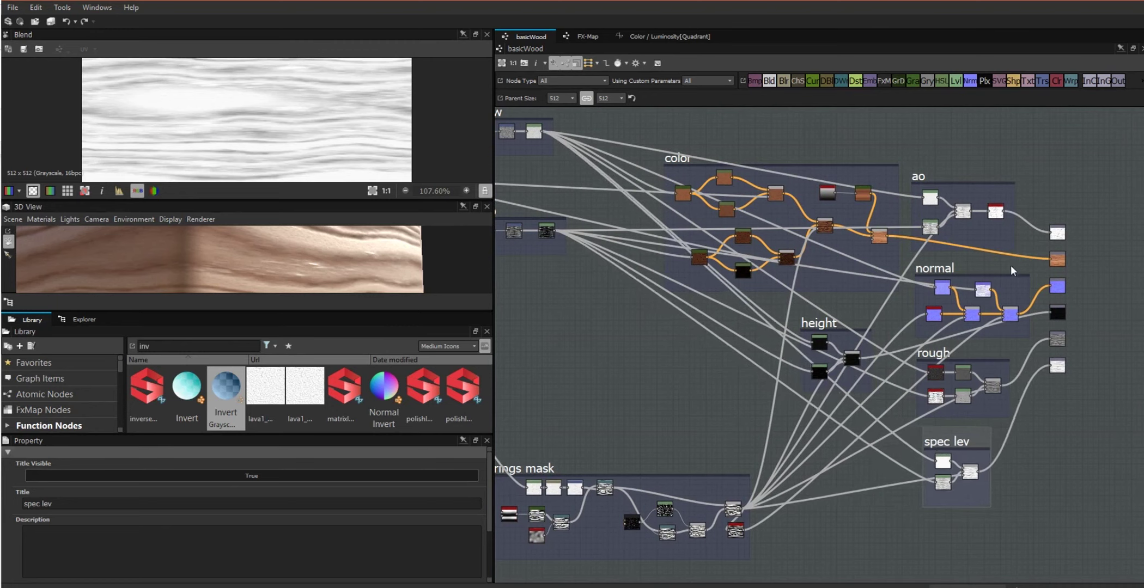